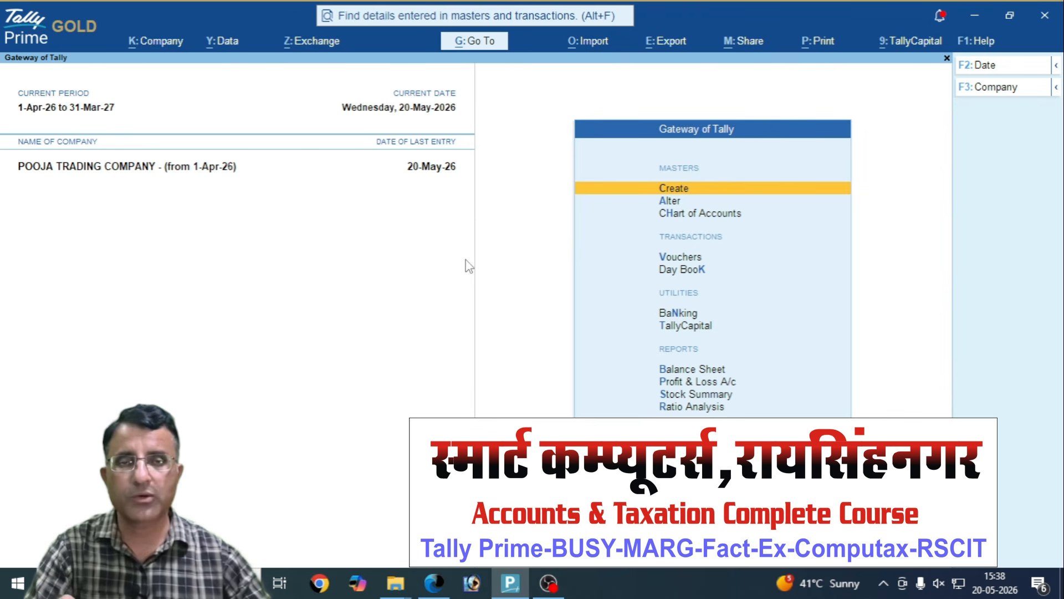
# Step: Switch to the browser and look through the TEM-2, TEM-3 and TEM-6 sample tax invoice PDFs
pyautogui.click(434, 583)
pyautogui.click(89, 21)
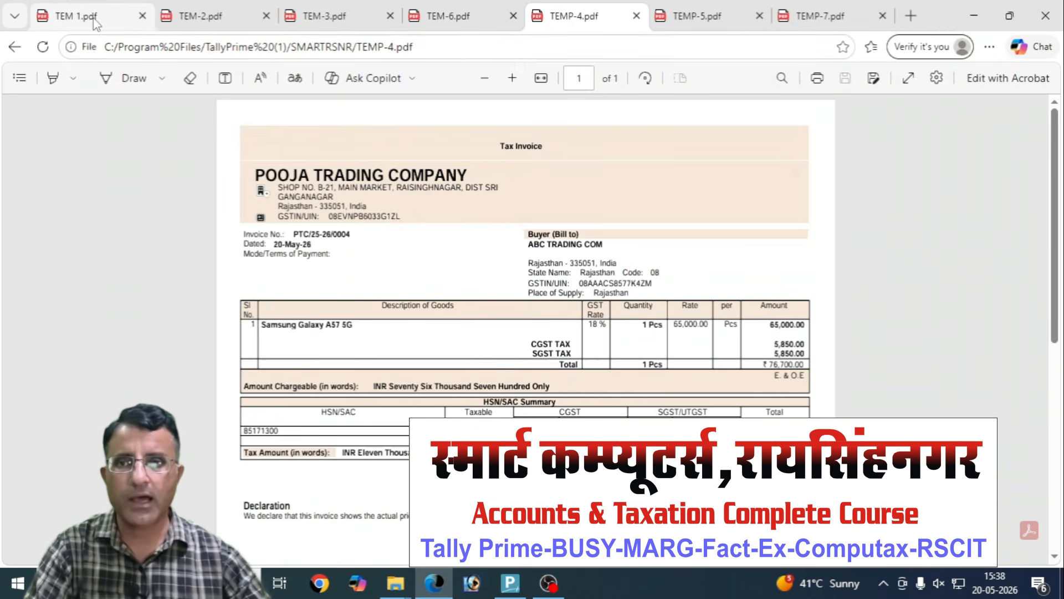
pyautogui.click(213, 20)
pyautogui.click(339, 21)
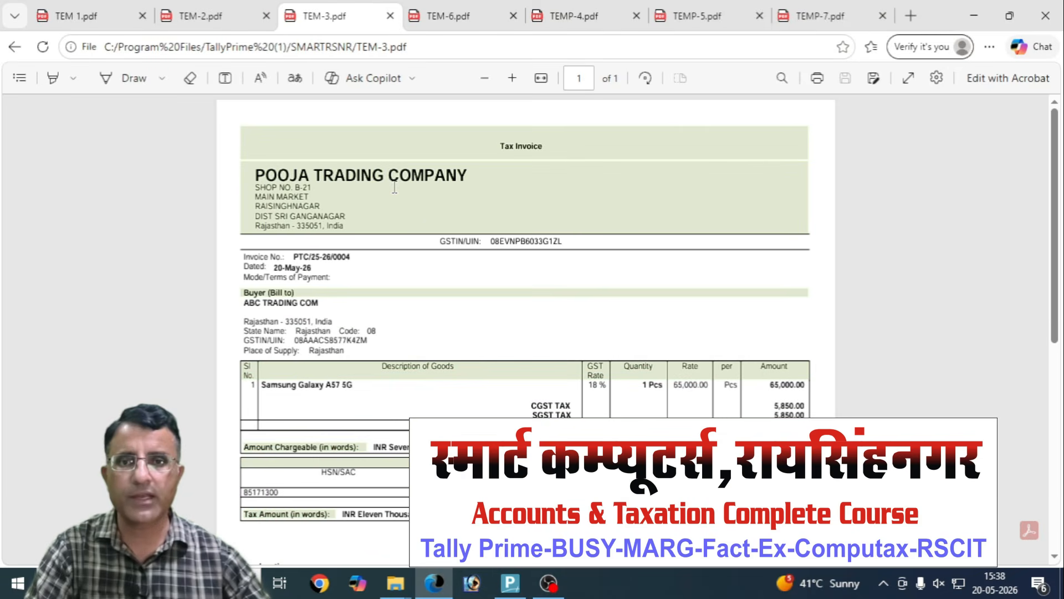
pyautogui.click(465, 20)
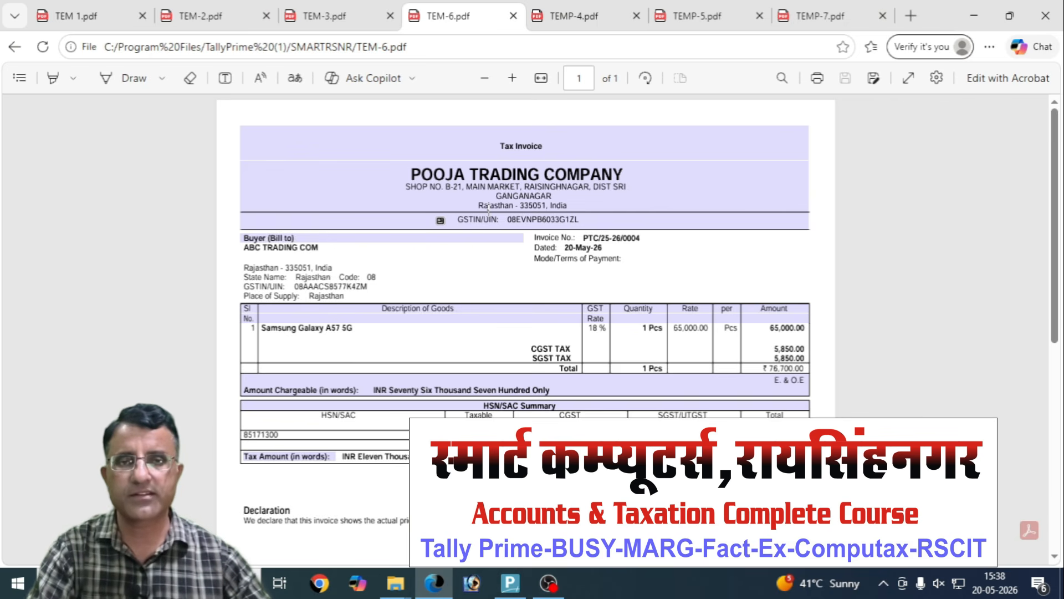
pyautogui.scroll(-2, 488, 353)
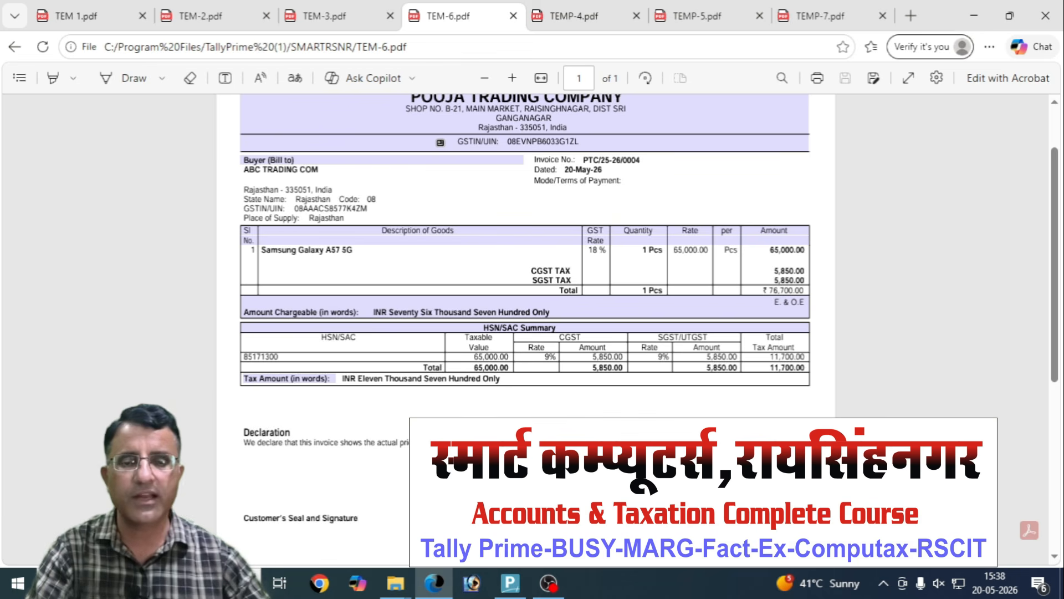
pyautogui.scroll(2, 497, 409)
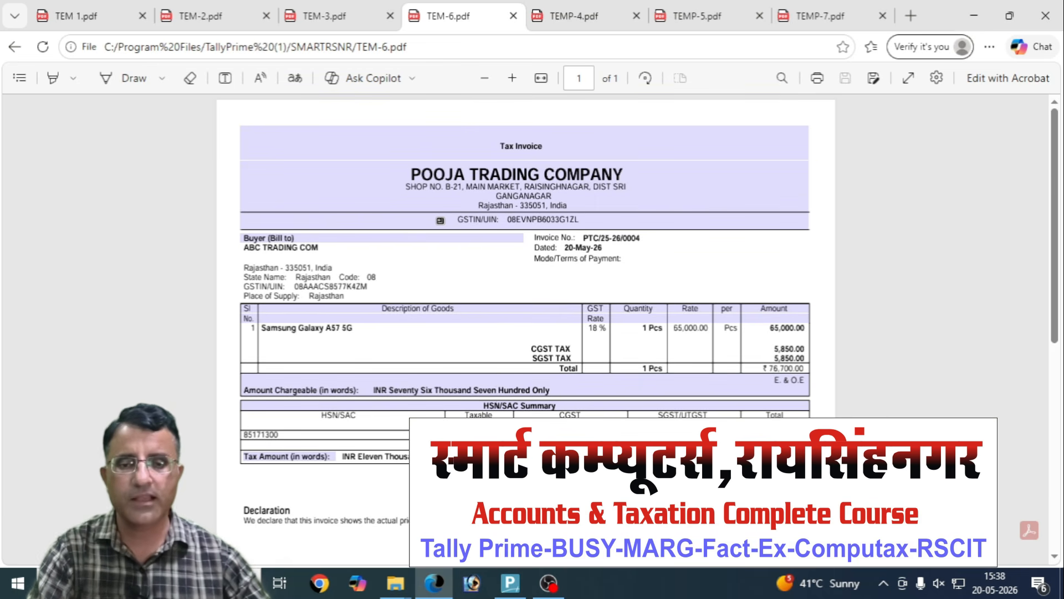
# Step: Switch to TallyPrime, check the release in the About product information, and return to the Gateway of Tally
pyautogui.click(515, 591)
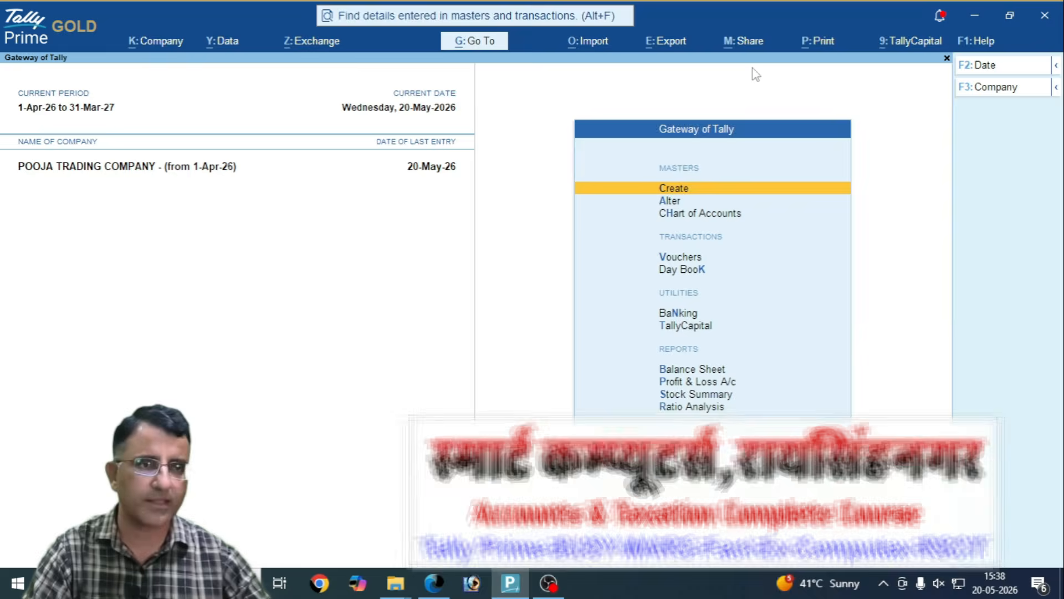
pyautogui.click(978, 42)
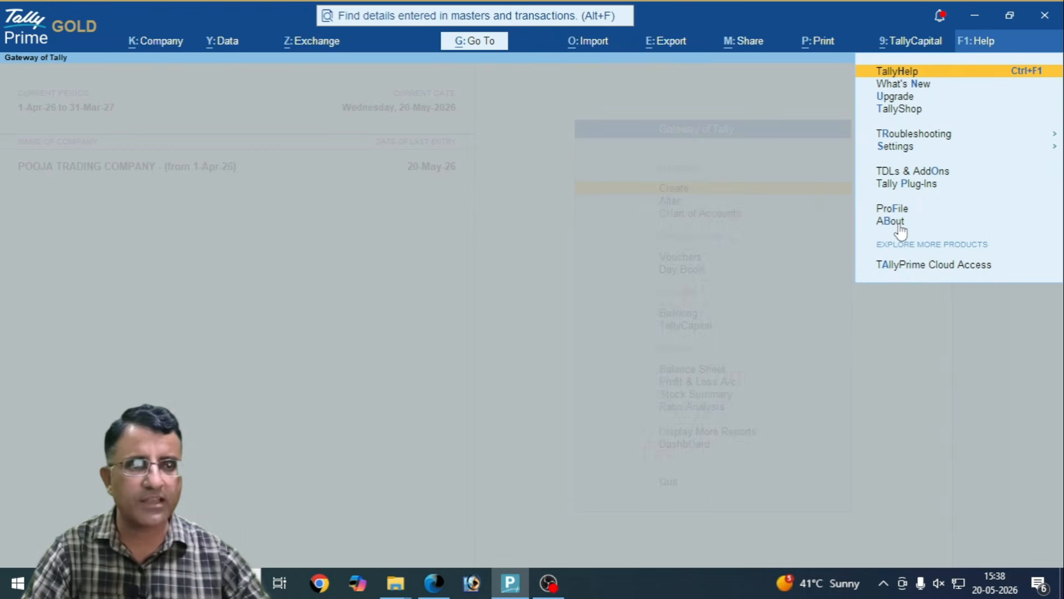
pyautogui.click(896, 221)
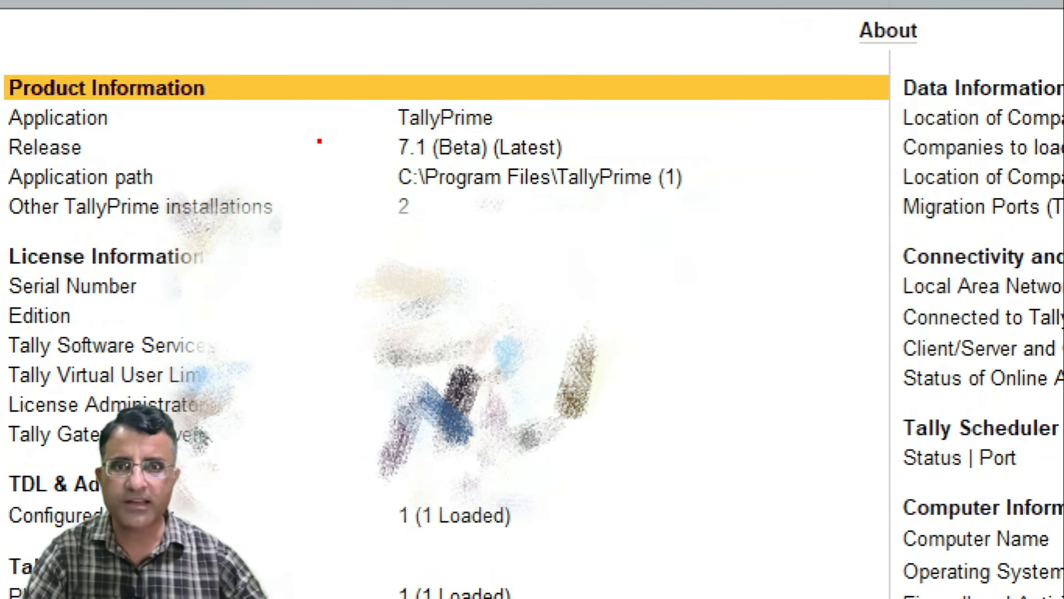
pyautogui.moveTo(319, 142)
pyautogui.mouseDown()
pyautogui.moveTo(471, 164)
pyautogui.moveTo(633, 114)
pyautogui.moveTo(189, 154)
pyautogui.mouseUp()
pyautogui.press('Escape')
pyautogui.press('Escape')
pyautogui.press('Escape')
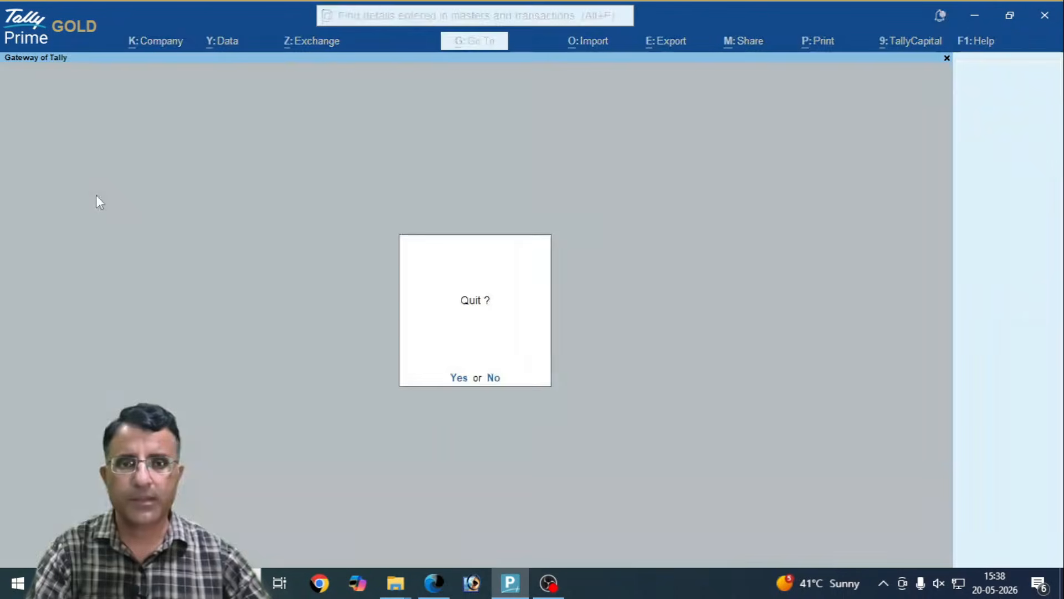
pyautogui.press('n')
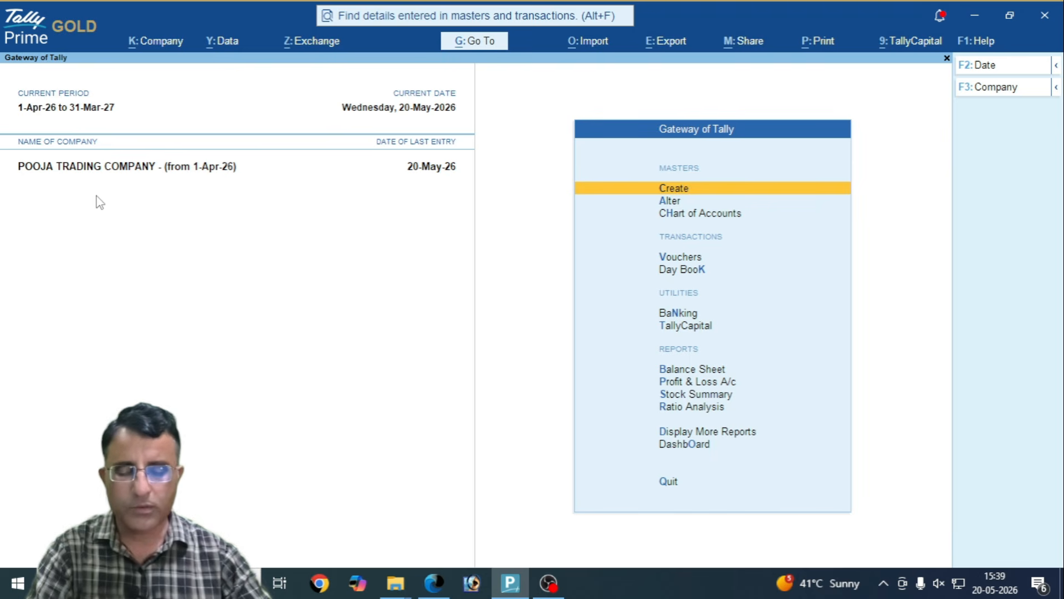
# Step: Open the ABC TRADING COM sales voucher from the Day Book and locate the Unused Vch No. option
pyautogui.press('k')
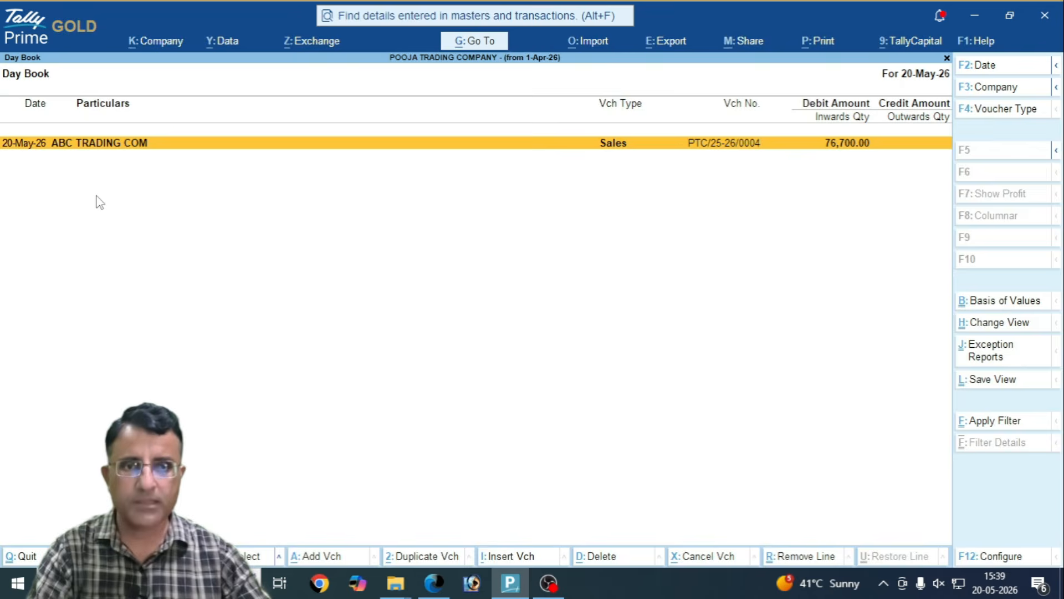
pyautogui.press('Return')
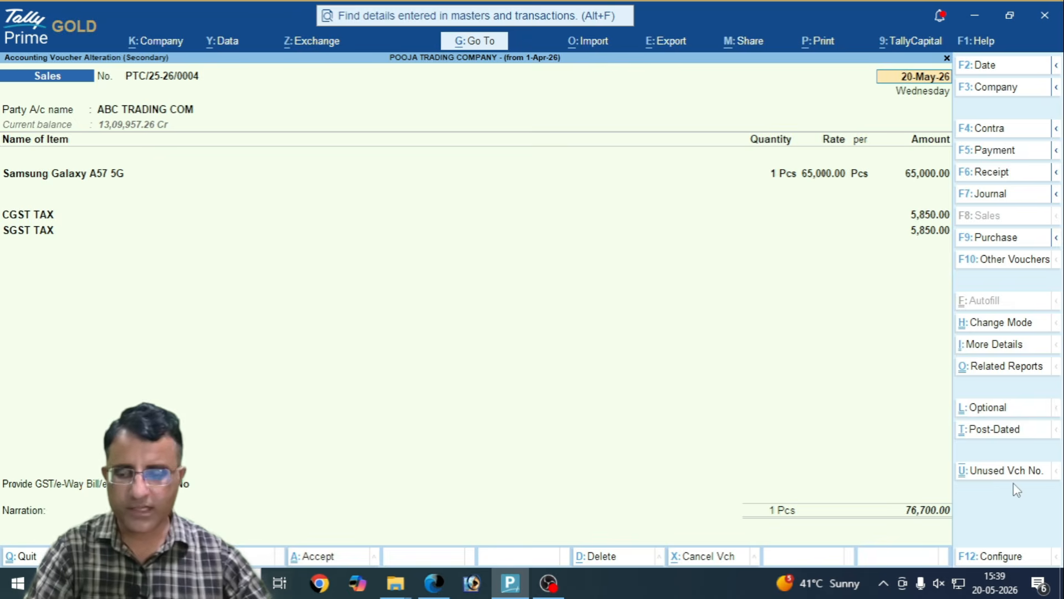
pyautogui.hotkey('ctrl', '1')
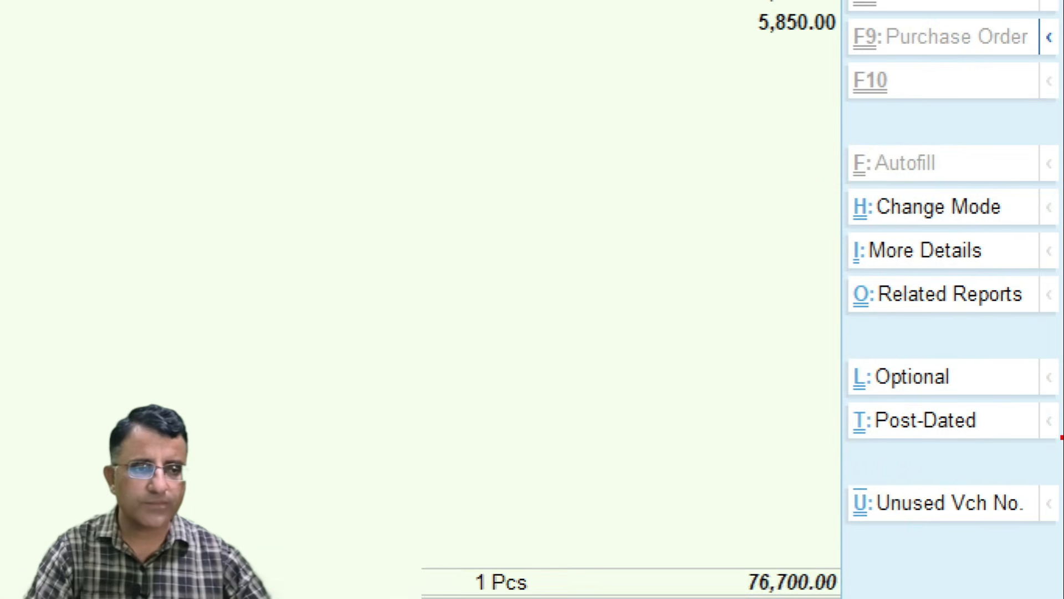
pyautogui.moveTo(846, 541)
pyautogui.mouseDown()
pyautogui.moveTo(885, 532)
pyautogui.moveTo(915, 470)
pyautogui.moveTo(885, 537)
pyautogui.mouseUp()
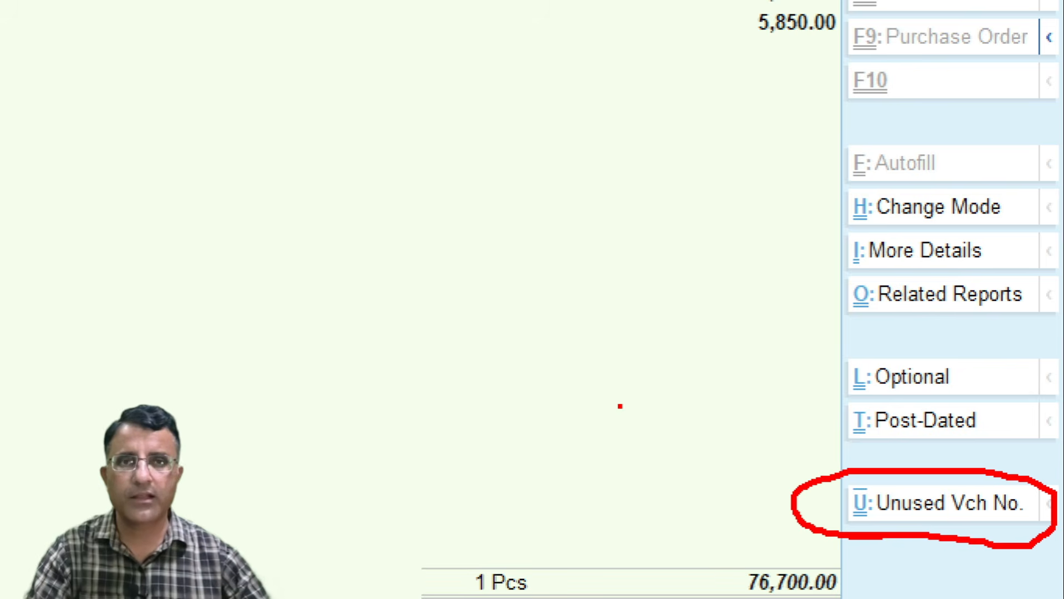
pyautogui.press('Escape')
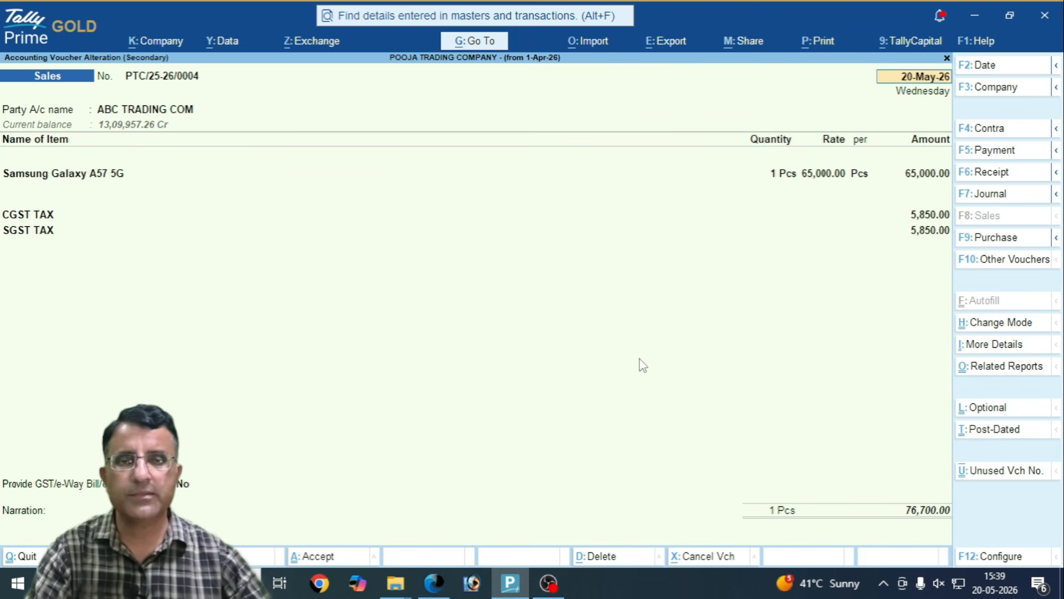
# Step: Display the list of unused voucher numbers for the sales voucher, and return to the Gateway of Tally without changes
pyautogui.click(1007, 476)
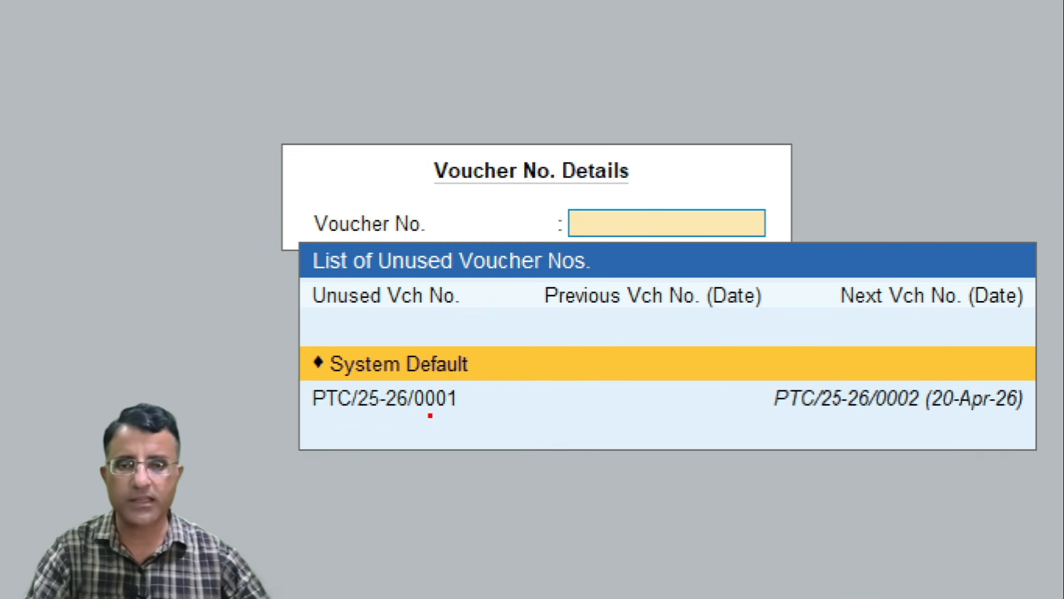
pyautogui.moveTo(302, 429)
pyautogui.mouseDown()
pyautogui.moveTo(435, 315)
pyautogui.moveTo(470, 468)
pyautogui.mouseUp()
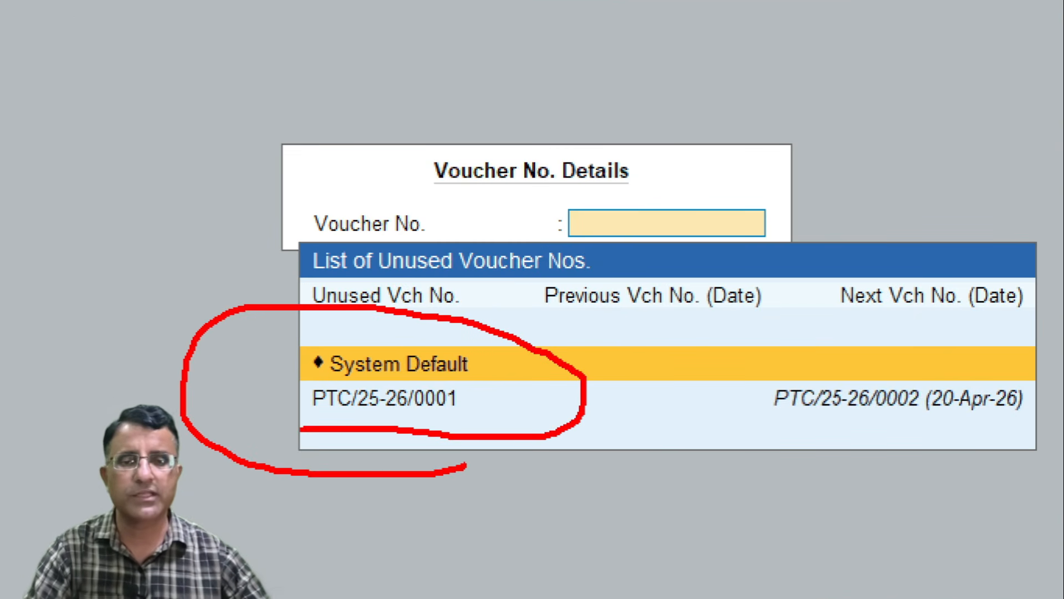
pyautogui.moveTo(465, 395); pyautogui.dragTo(554, 357)
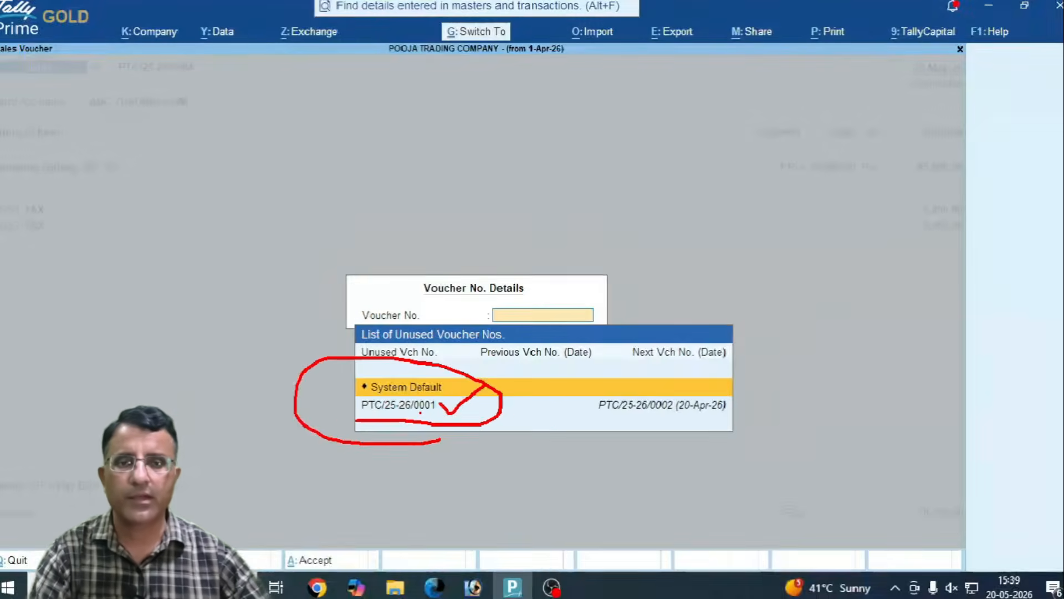
pyautogui.press('Escape')
pyautogui.press('y')
pyautogui.press('Escape')
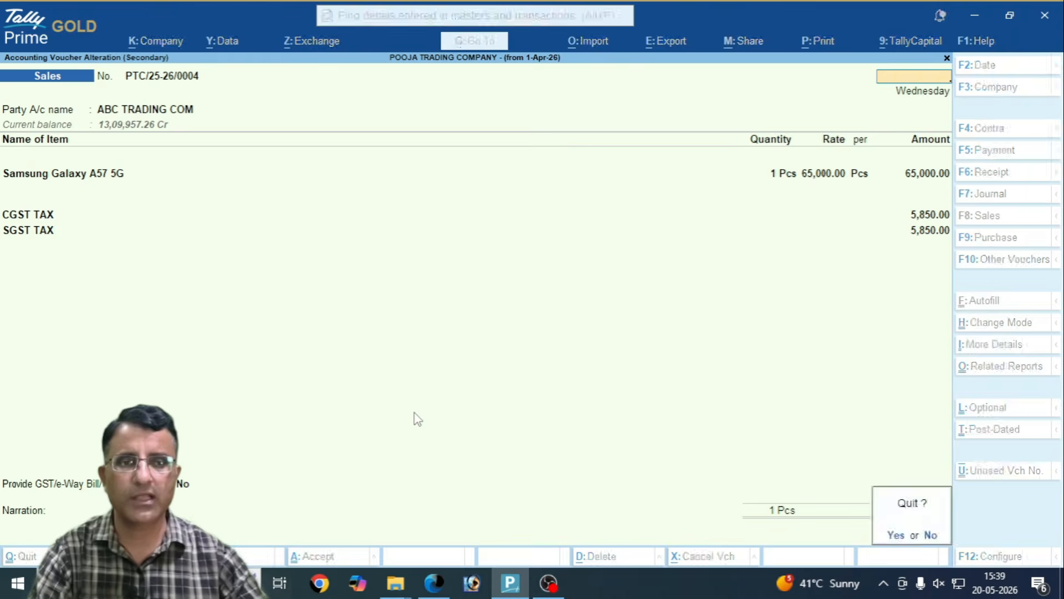
pyautogui.press('y')
pyautogui.press('Escape')
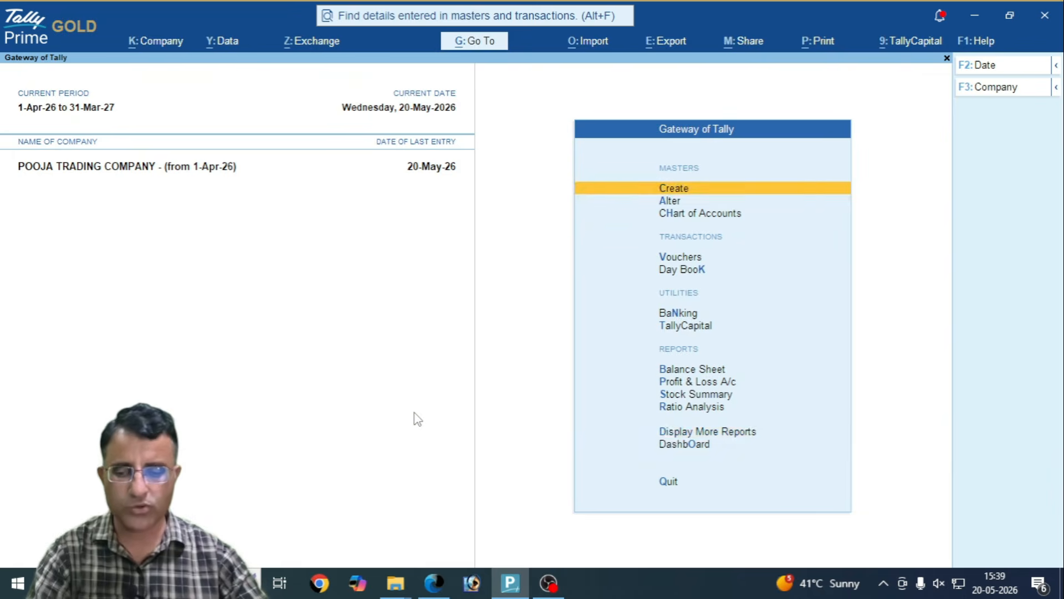
# Step: List only the Sales vouchers in the Day Book for the period 1-Apr-26 to 20-May-26
pyautogui.press('k')
pyautogui.press('F4')
pyautogui.write('sa')
pyautogui.press('Return')
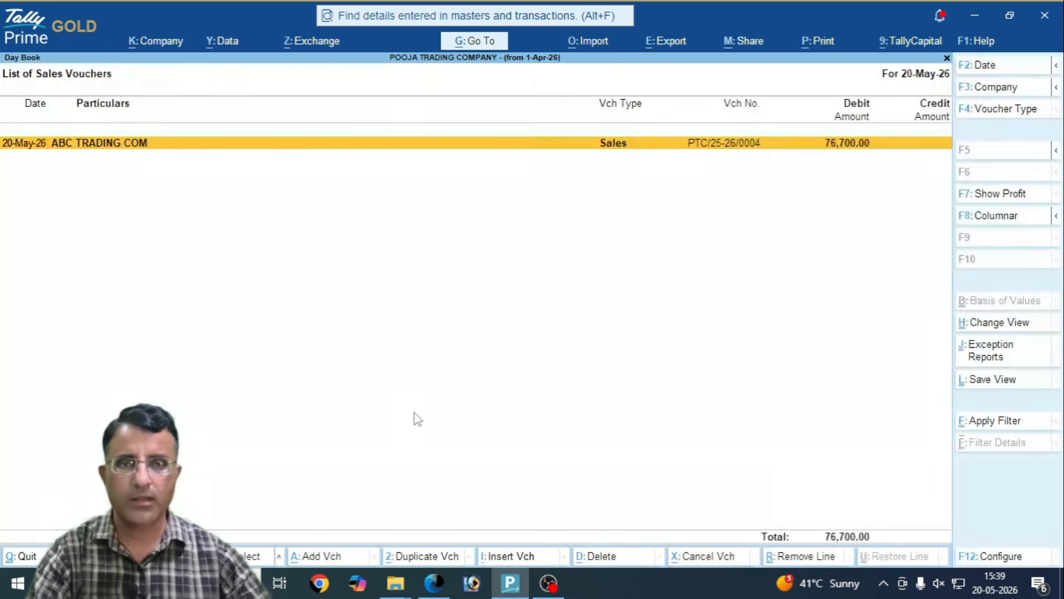
pyautogui.press('F2')
pyautogui.press('Return')
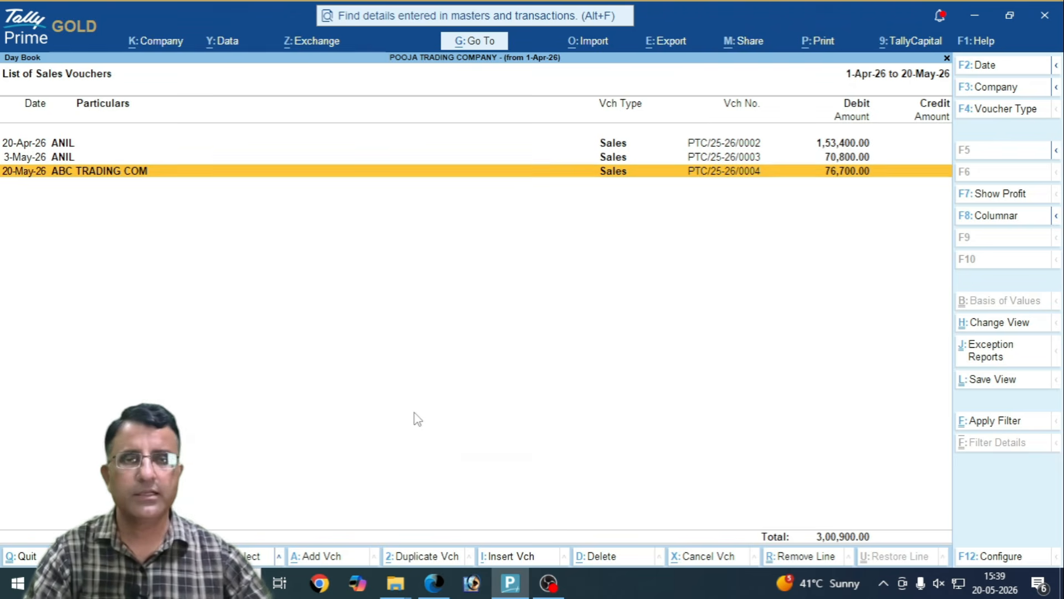
# Step: Examine the voucher number sequence in the list of sales vouchers and return to the Gateway of Tally
pyautogui.hotkey('ctrl', '1')
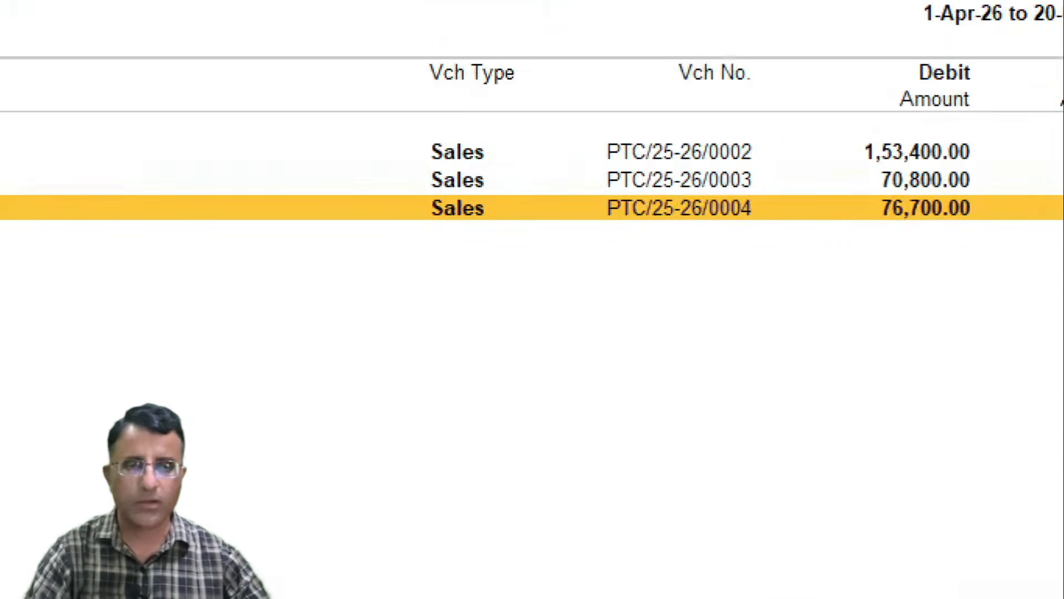
pyautogui.click(776, 126)
pyautogui.moveTo(757, 158); pyautogui.dragTo(799, 138)
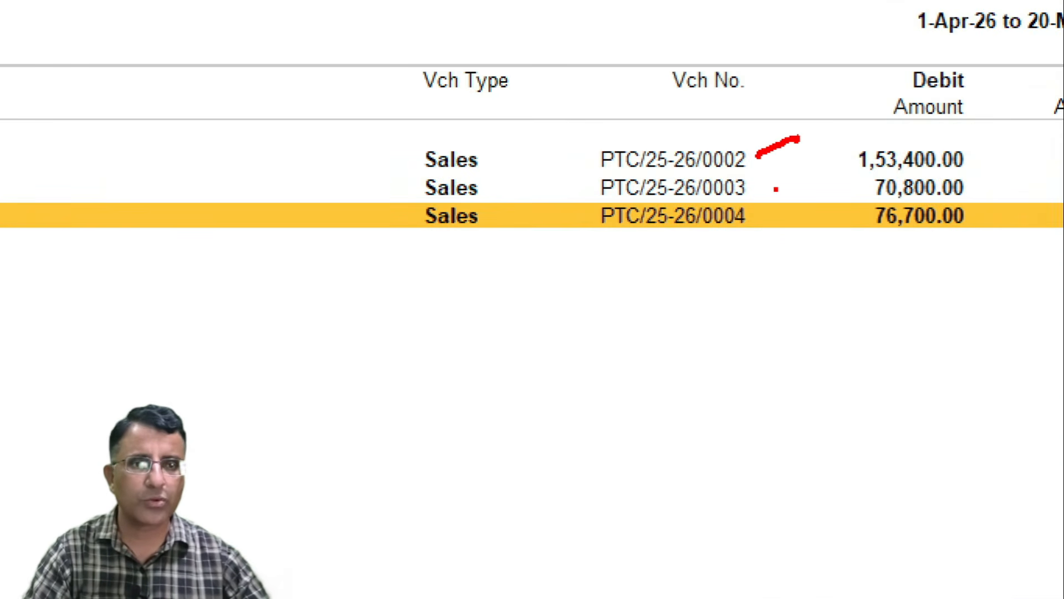
pyautogui.moveTo(756, 189); pyautogui.dragTo(772, 189)
pyautogui.moveTo(768, 225); pyautogui.dragTo(792, 219)
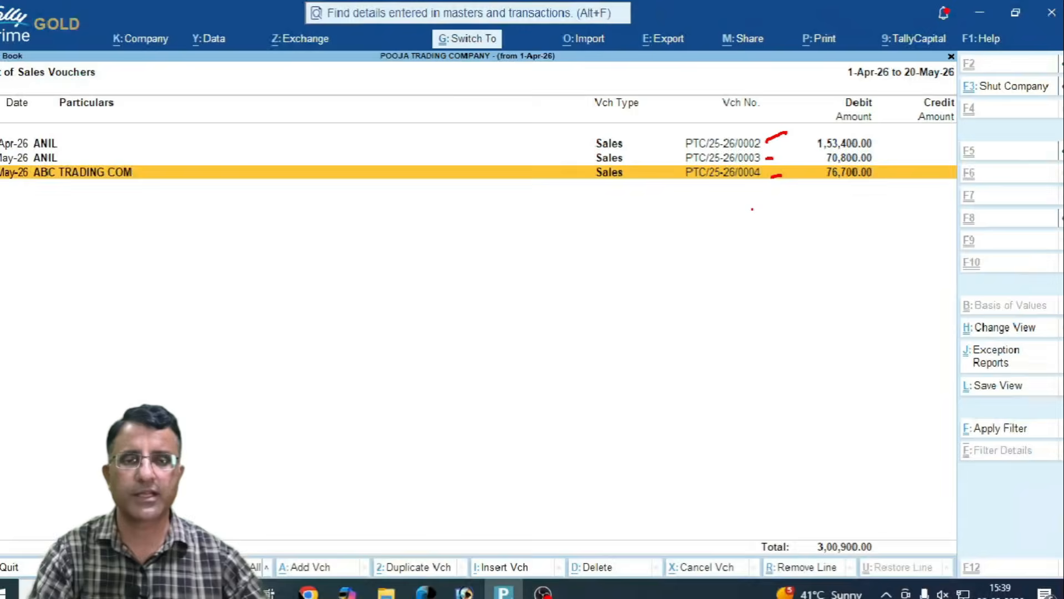
pyautogui.press('Escape')
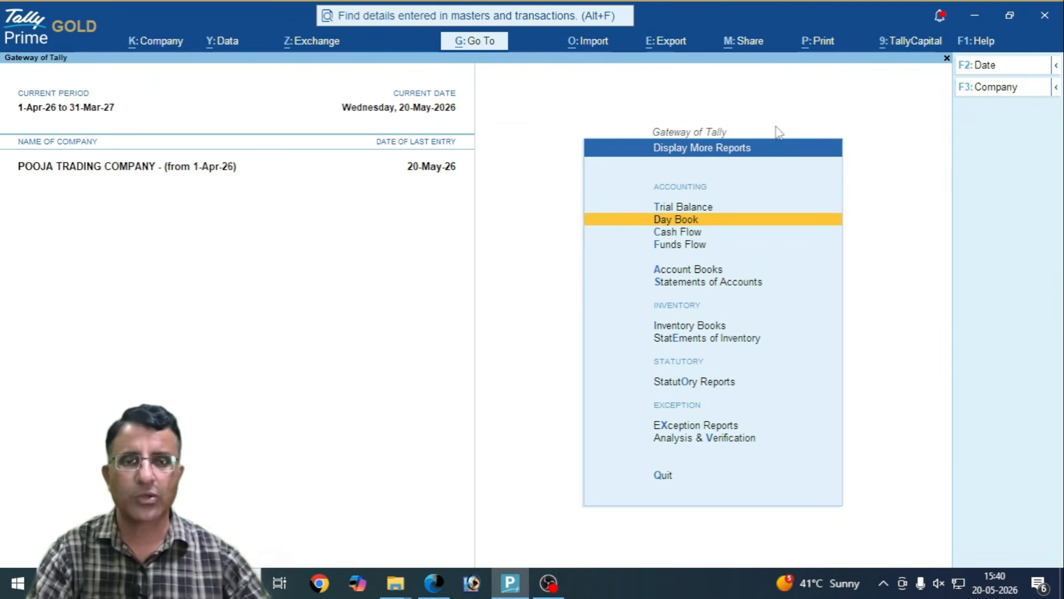
pyautogui.press('Escape')
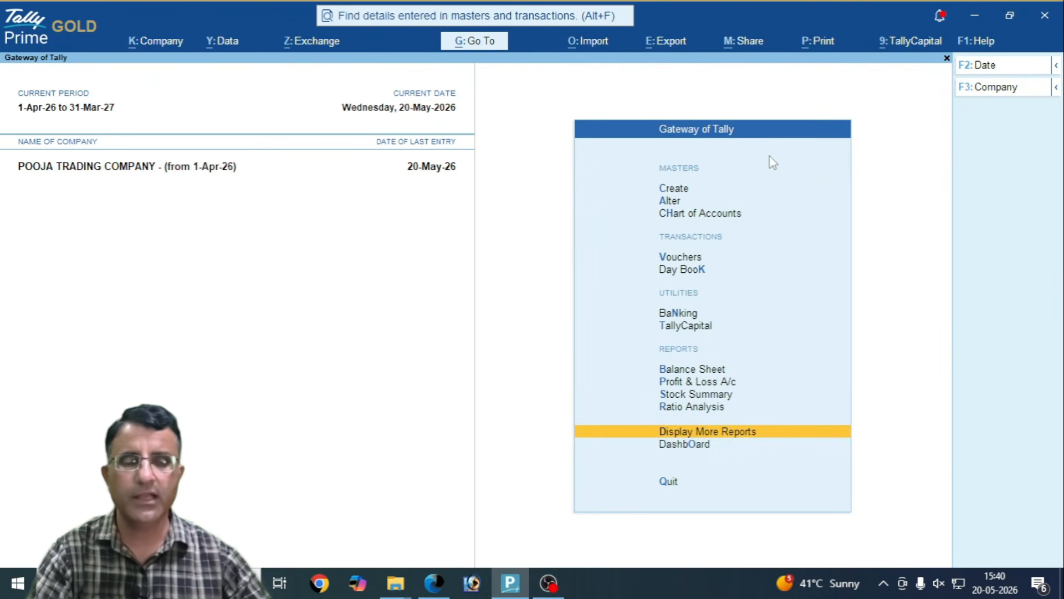
pyautogui.press('Escape')
pyautogui.press('Escape')
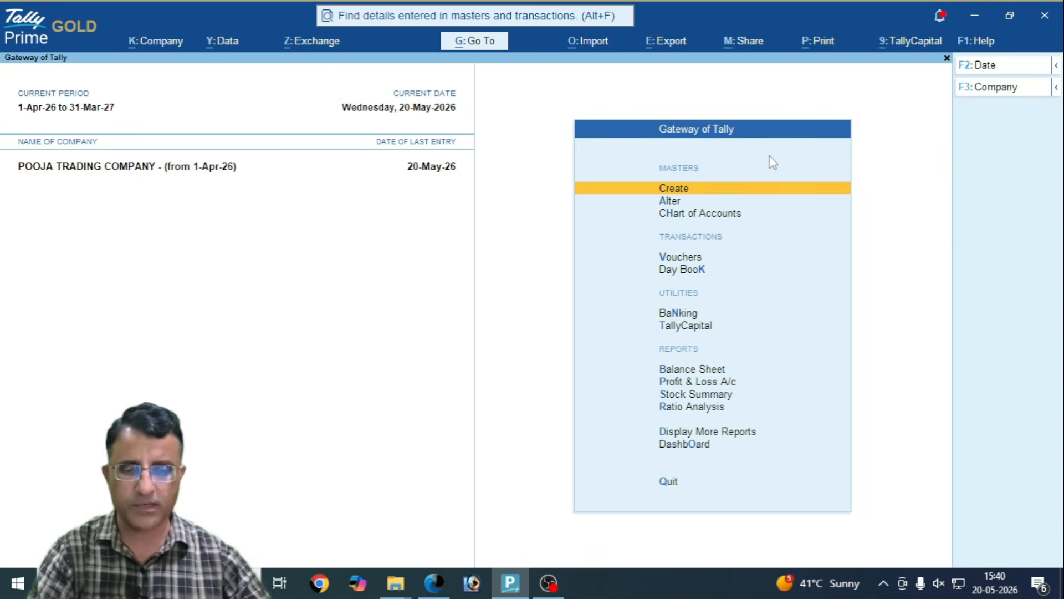
# Step: Open the ABC TRADING COM sales voucher from the Day Book, preview its Tally Classic Format invoice, and return to the voucher
pyautogui.press('k')
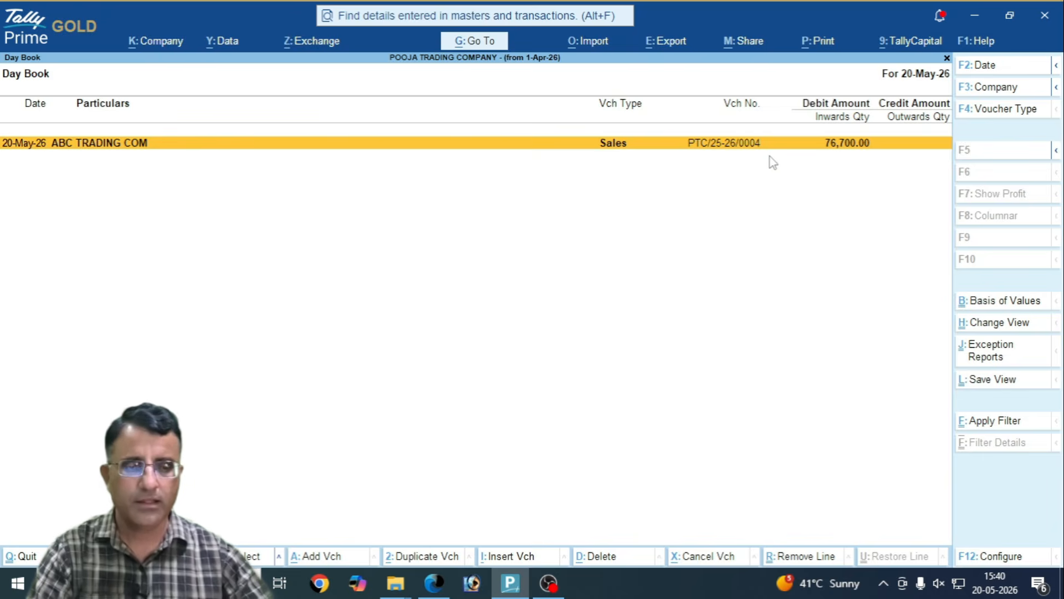
pyautogui.press('Return')
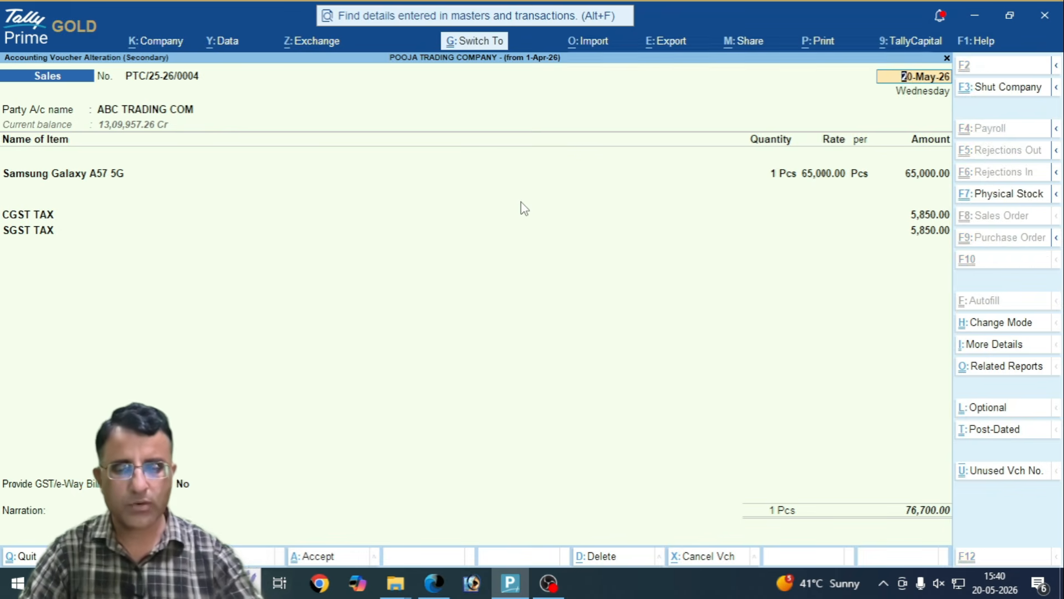
pyautogui.hotkey('ctrl', 'p')
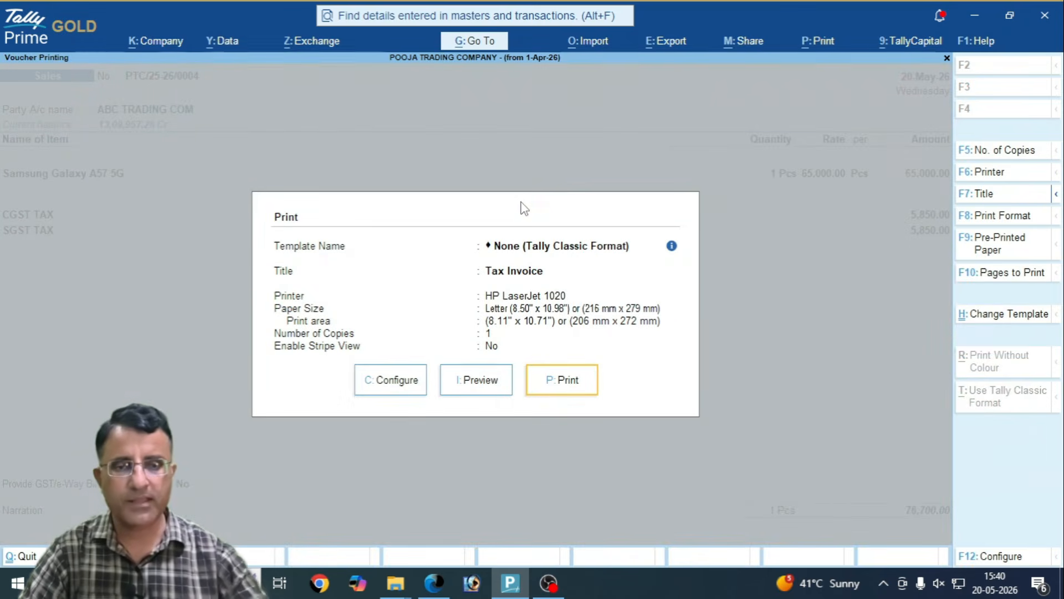
pyautogui.click(474, 389)
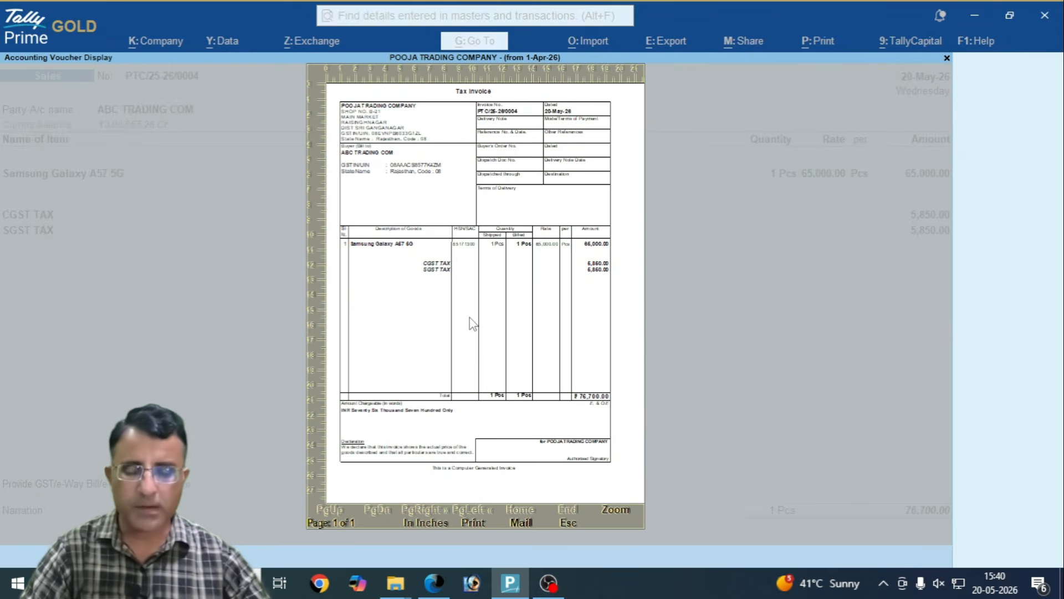
pyautogui.click(472, 324)
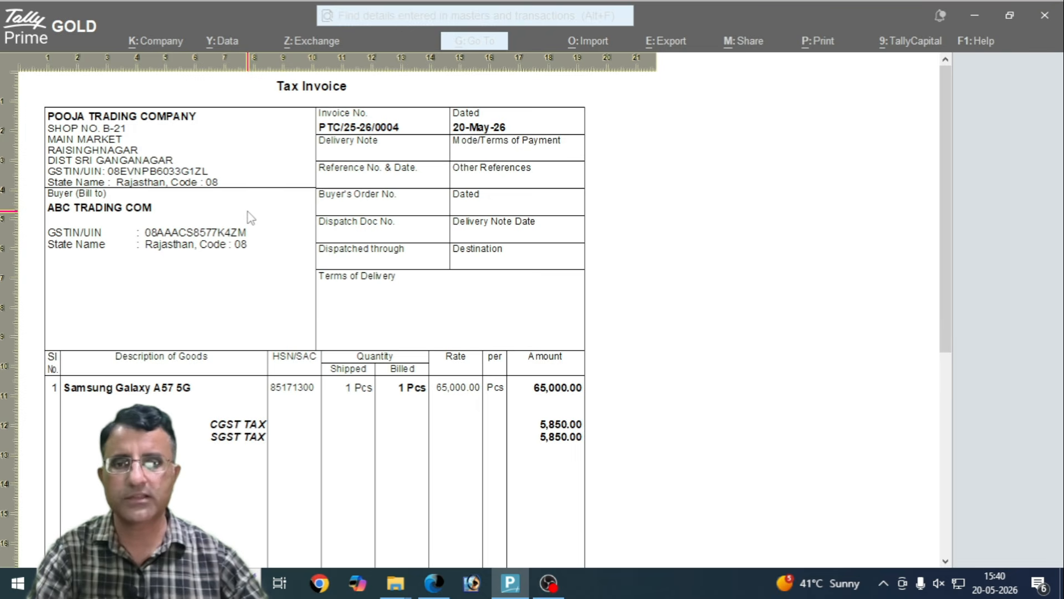
pyautogui.click(419, 331)
pyautogui.press('Escape')
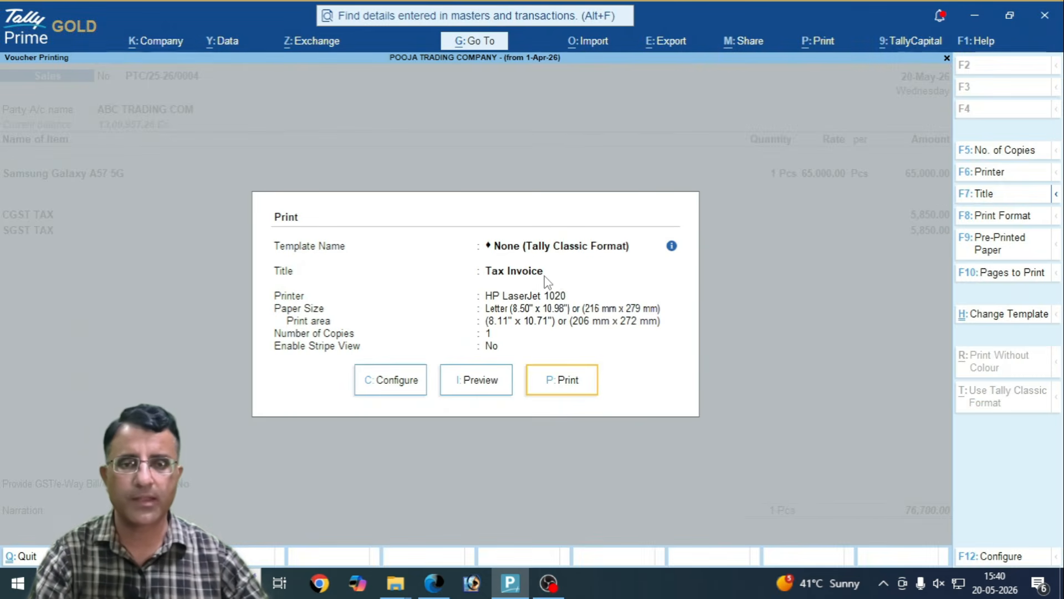
pyautogui.press('Escape')
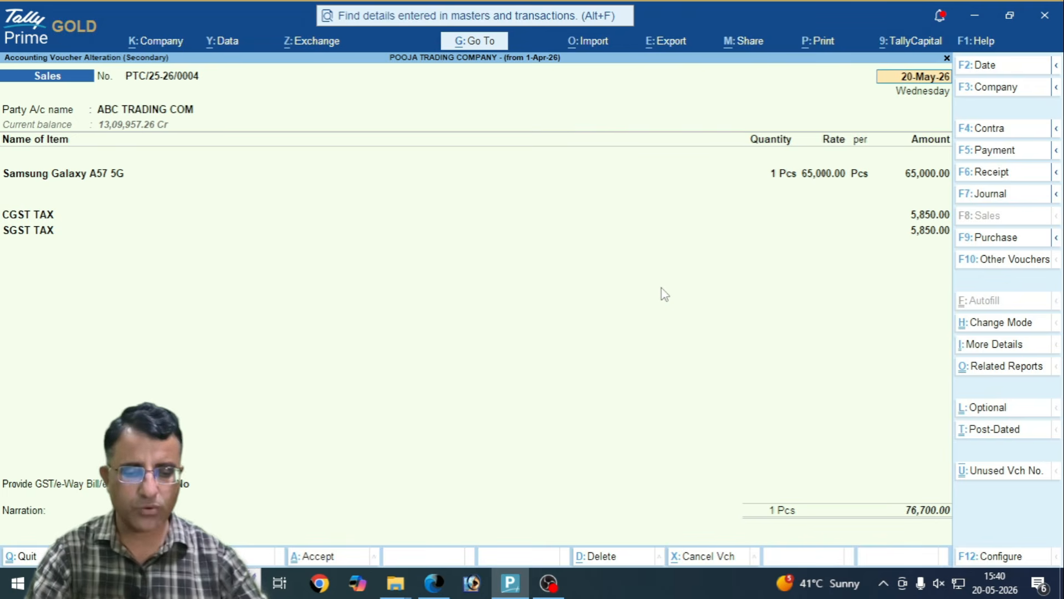
# Step: Open the invoice template gallery from the print settings of the ABC TRADING COM sales voucher
pyautogui.hotkey('ctrl', 'p')
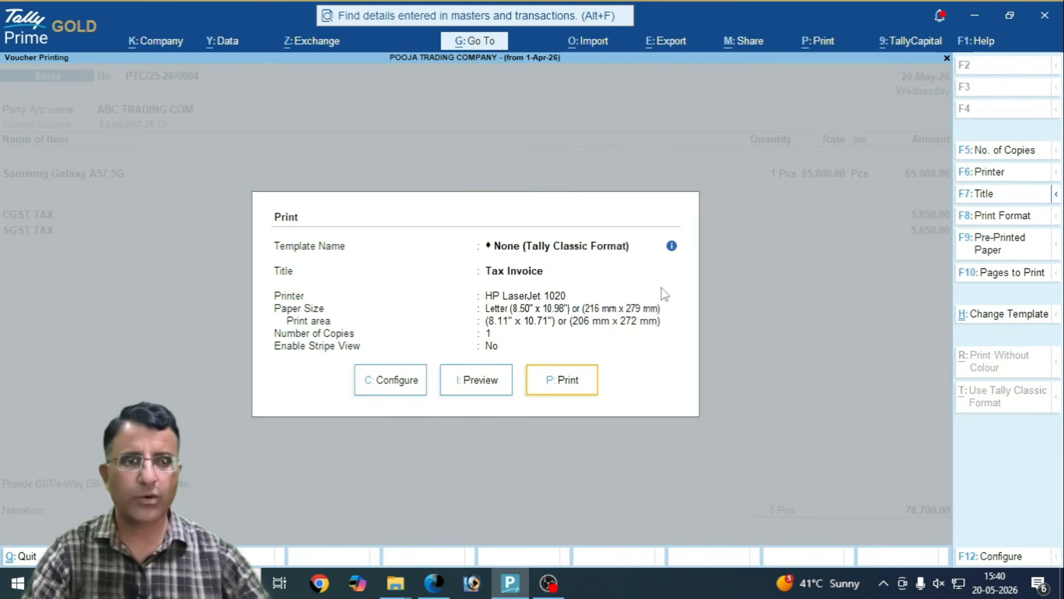
pyautogui.press('ctrl')
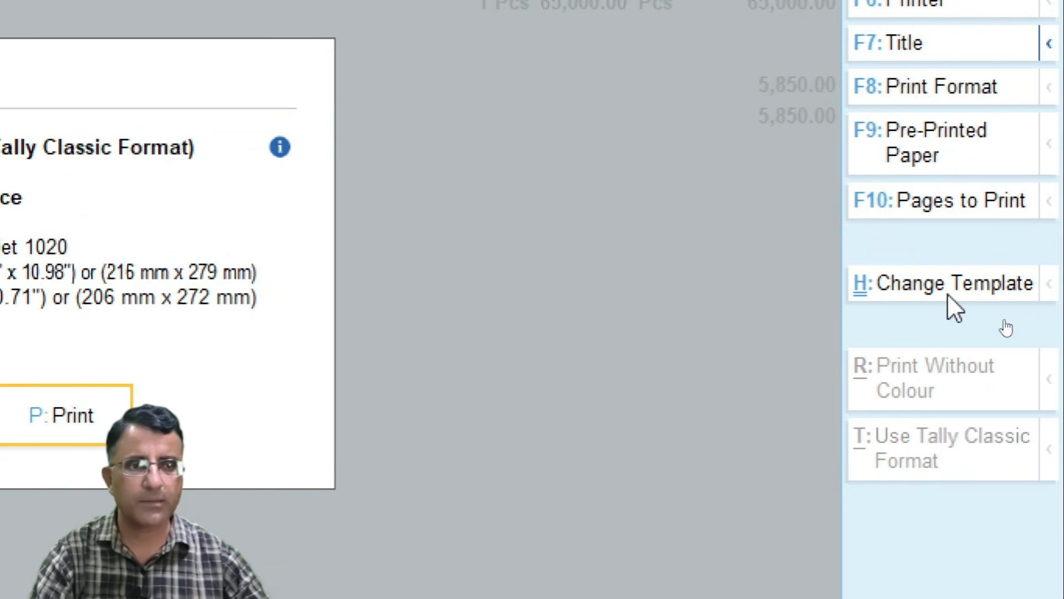
pyautogui.press('Escape')
pyautogui.press('ctrl')
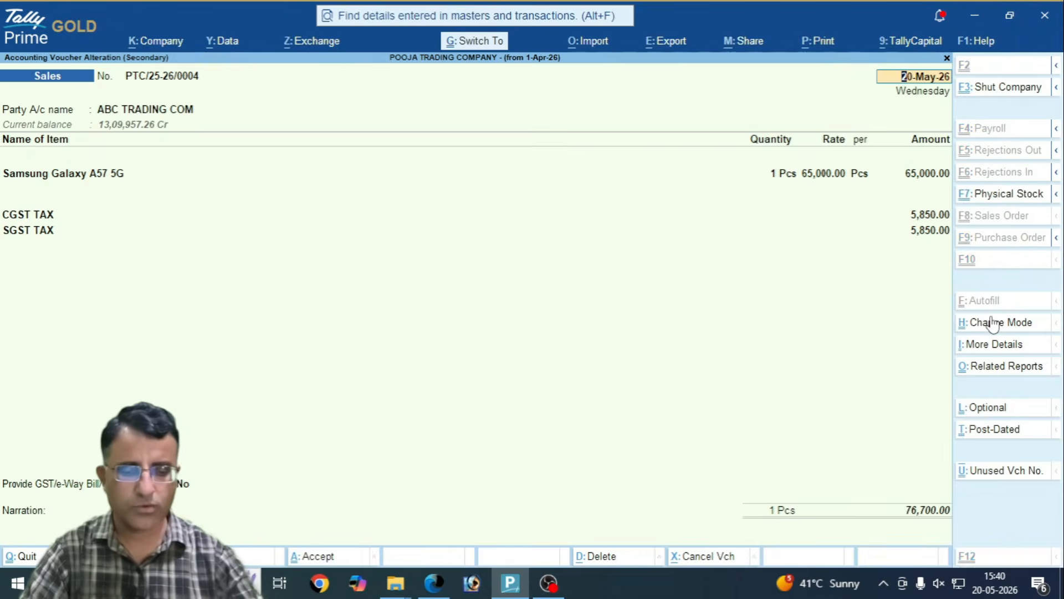
pyautogui.hotkey('ctrl', 'p')
pyautogui.click(1006, 318)
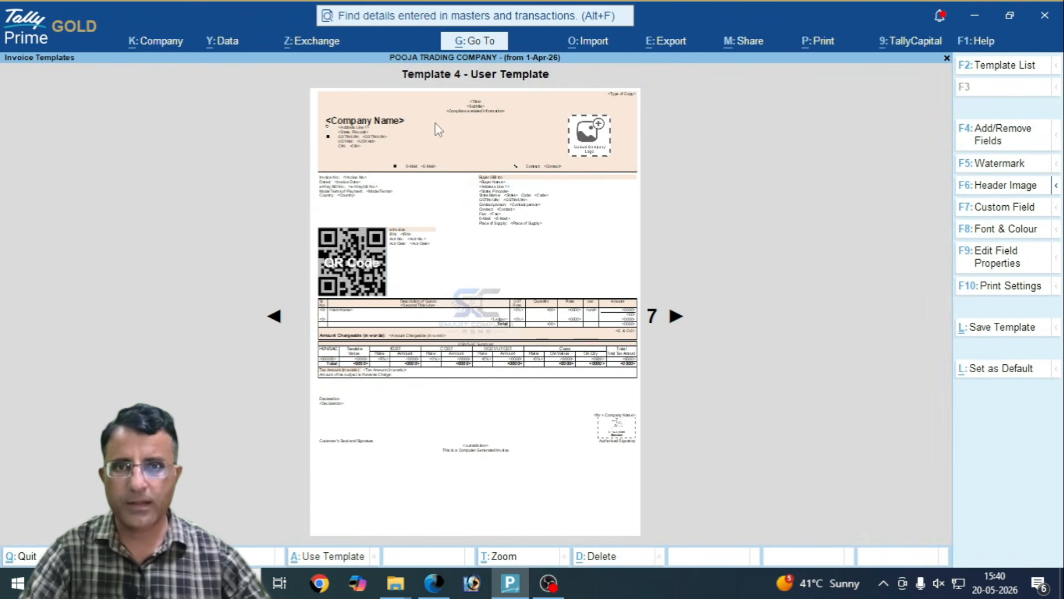
# Step: Browse the invoice templates backwards from the Template 4 user template to Template 1
pyautogui.press('ctrl')
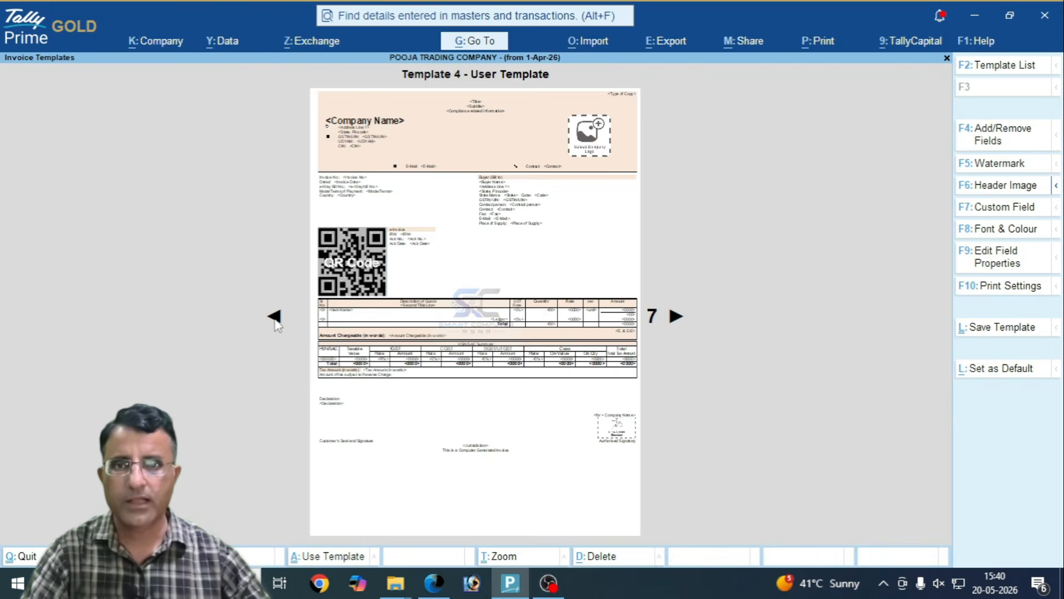
pyautogui.click(274, 318)
pyautogui.click(274, 321)
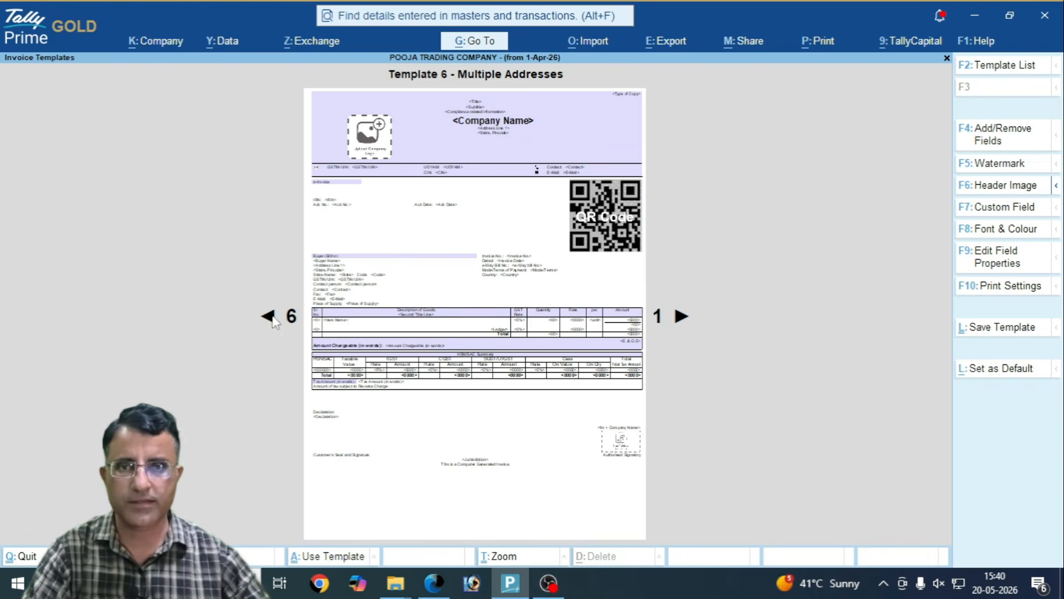
pyautogui.click(268, 316)
pyautogui.click(269, 316)
pyautogui.click(271, 320)
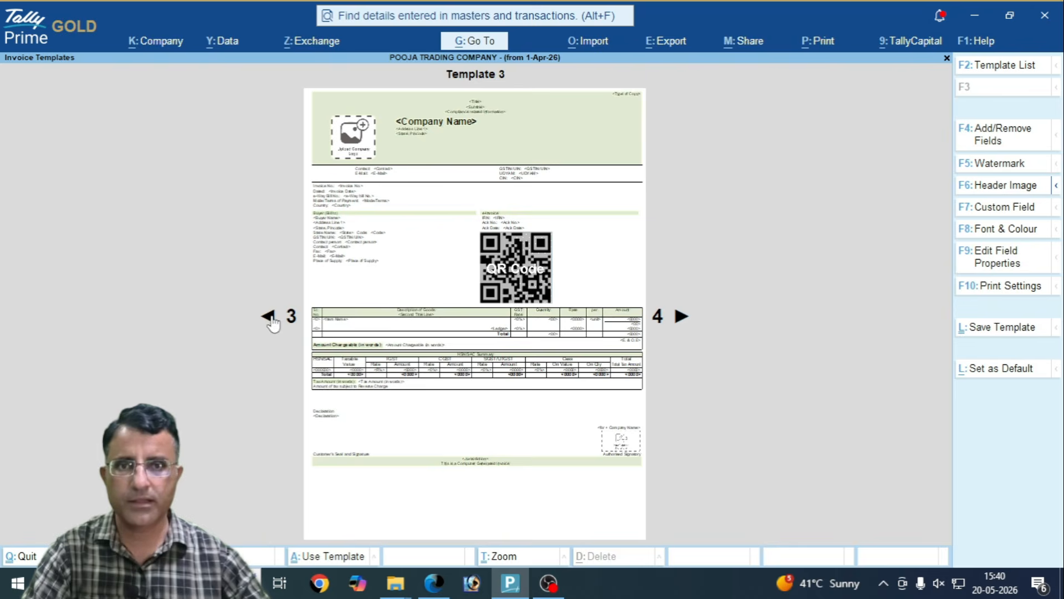
pyautogui.click(272, 320)
pyautogui.click(272, 321)
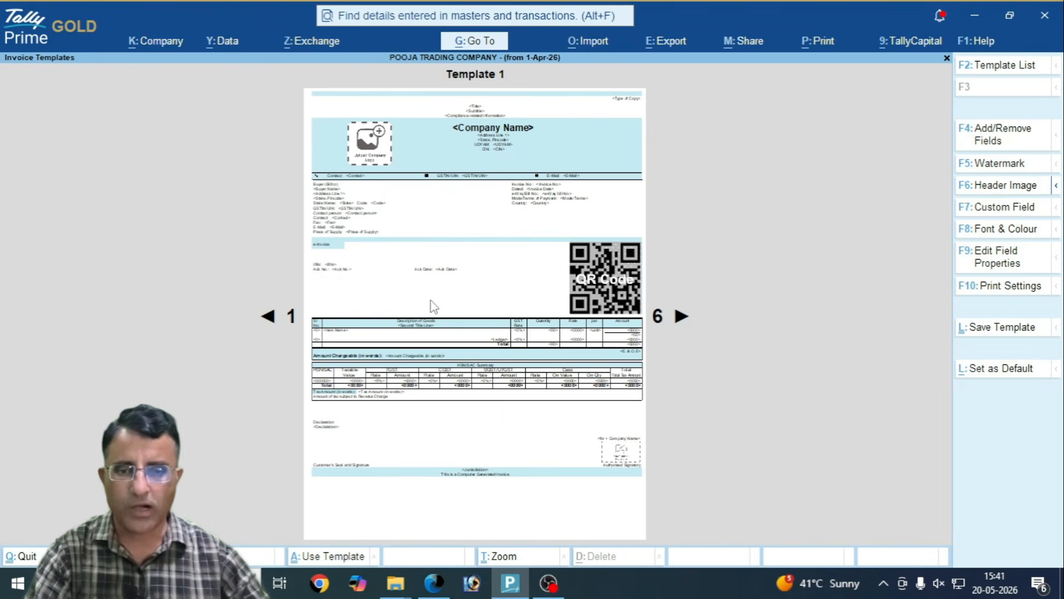
# Step: Switch to the browser to view the TEM 1.pdf sample invoice, and return to TallyPrime
pyautogui.click(433, 583)
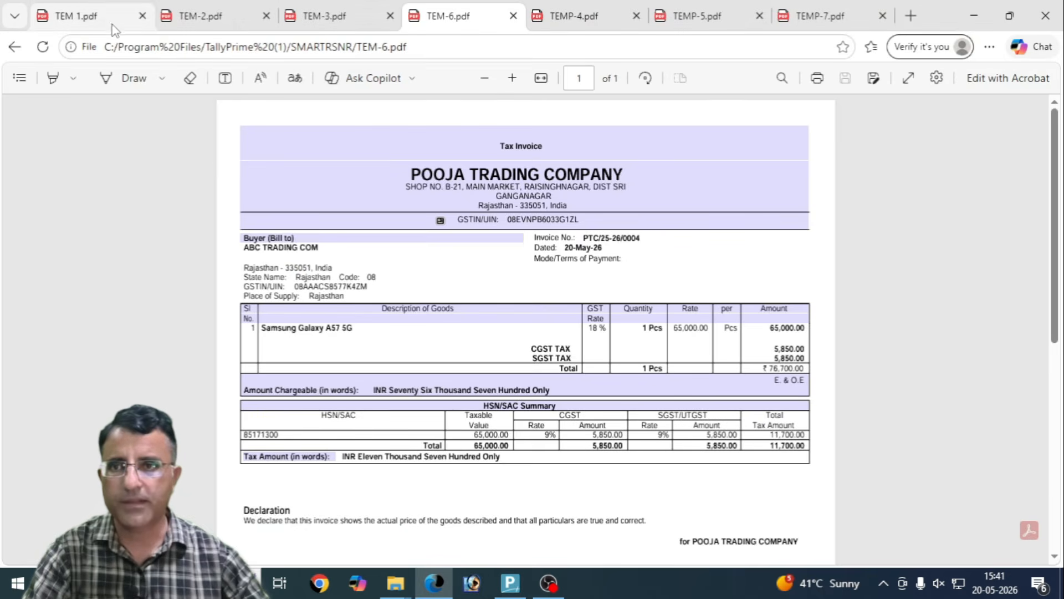
pyautogui.click(93, 18)
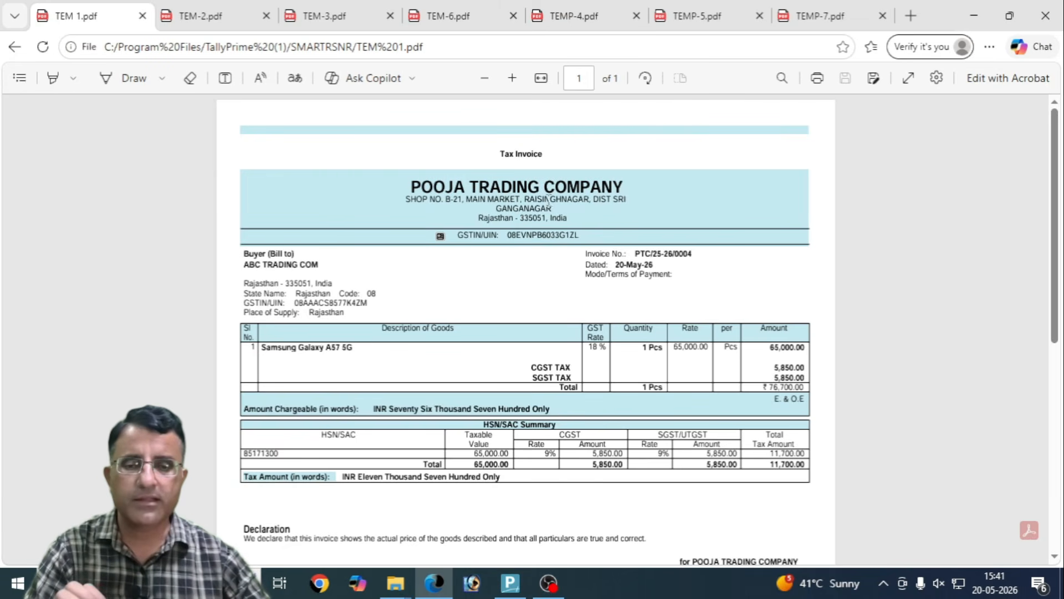
pyautogui.click(511, 582)
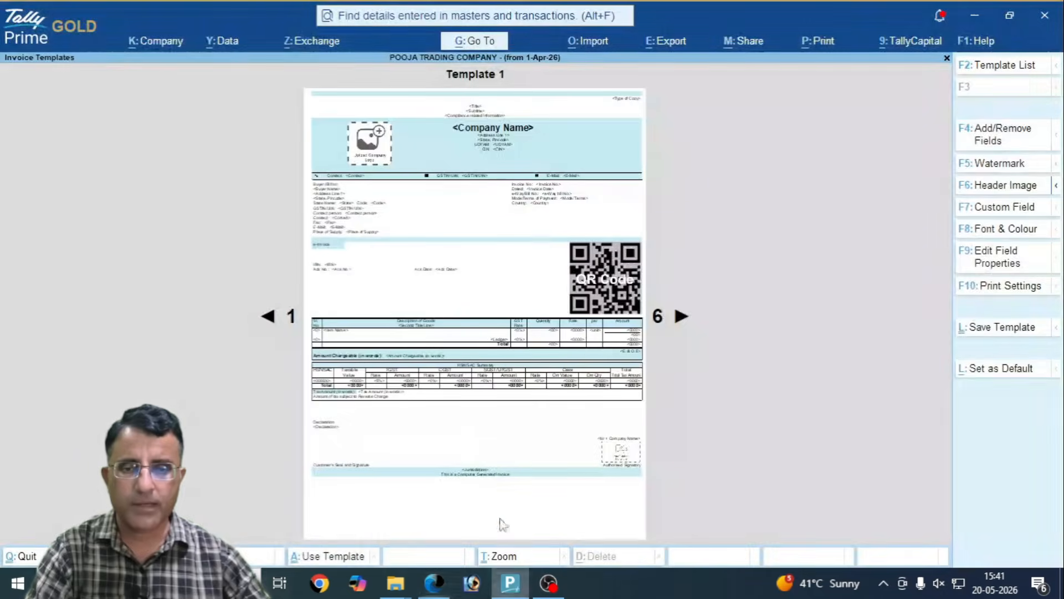
# Step: Return to the Gateway of Tally and examine the start date shown beside the company name
pyautogui.press('Escape')
pyautogui.press('Escape')
pyautogui.press('Escape')
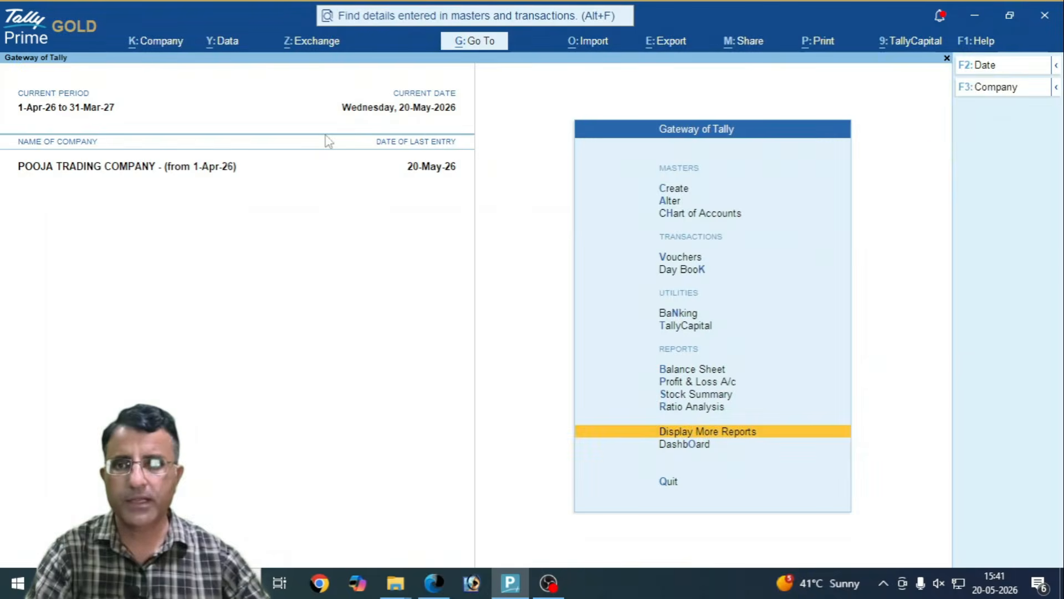
pyautogui.press('n')
pyautogui.press('ctrl')
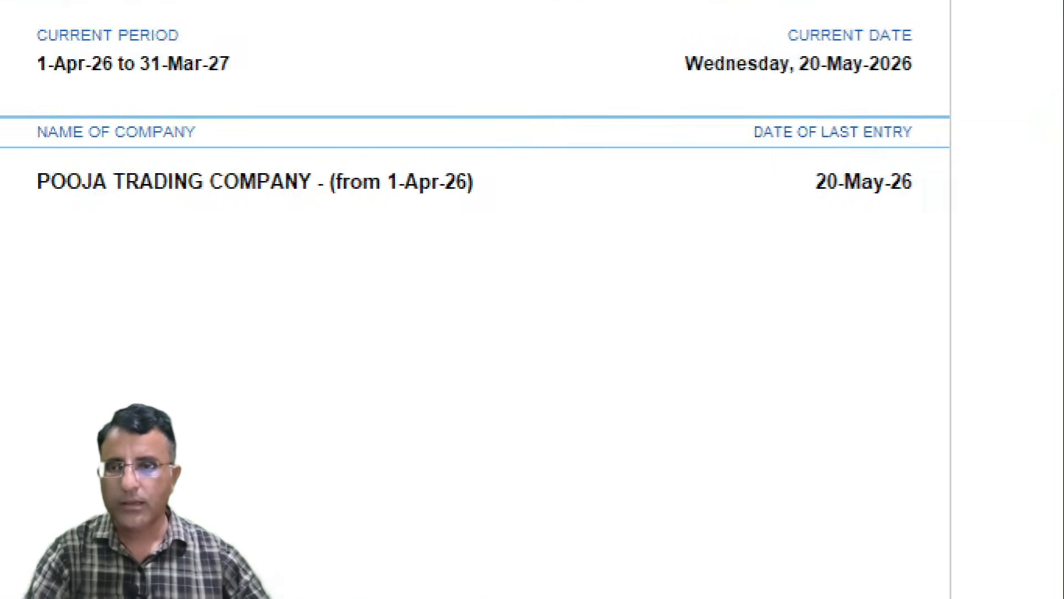
pyautogui.moveTo(322, 202)
pyautogui.mouseDown()
pyautogui.moveTo(472, 214)
pyautogui.moveTo(357, 129)
pyautogui.moveTo(332, 205)
pyautogui.mouseUp()
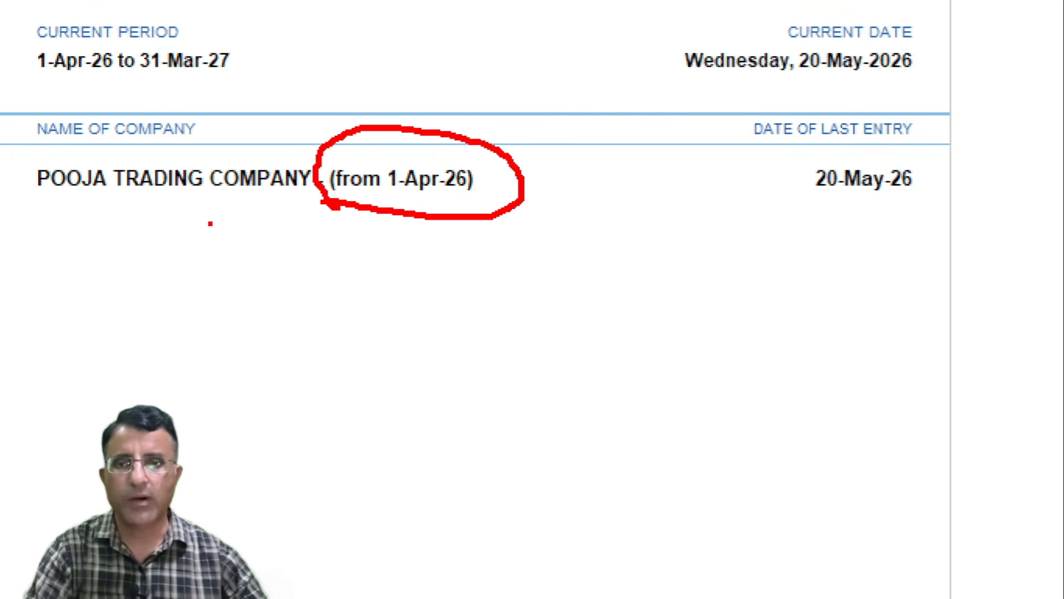
pyautogui.moveTo(368, 203)
pyautogui.mouseDown()
pyautogui.moveTo(500, 186)
pyautogui.moveTo(336, 149)
pyautogui.moveTo(413, 210)
pyautogui.mouseUp()
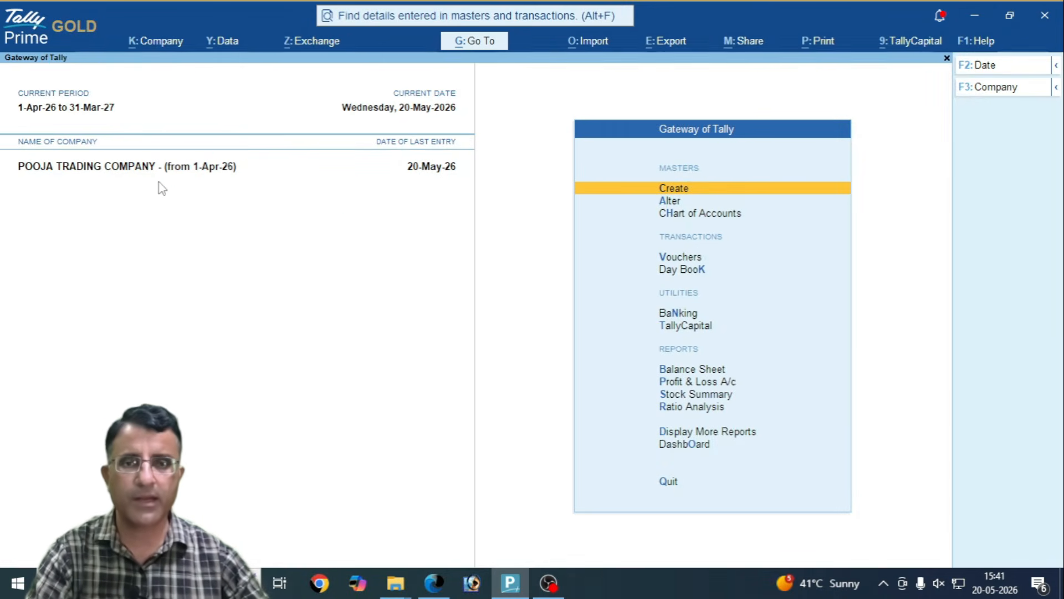
# Step: Reopen the ABC TRADING COM sales voucher from the Day Book and preview its Tally Classic Format invoice enlarged
pyautogui.press('d')
pyautogui.press('d')
pyautogui.press('Return')
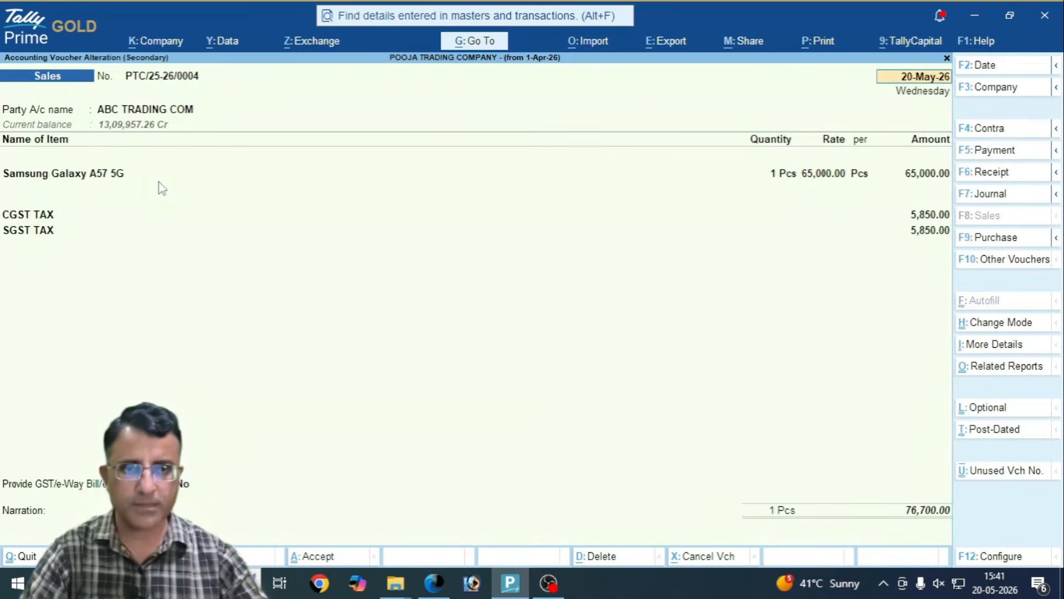
pyautogui.hotkey('alt', 'p')
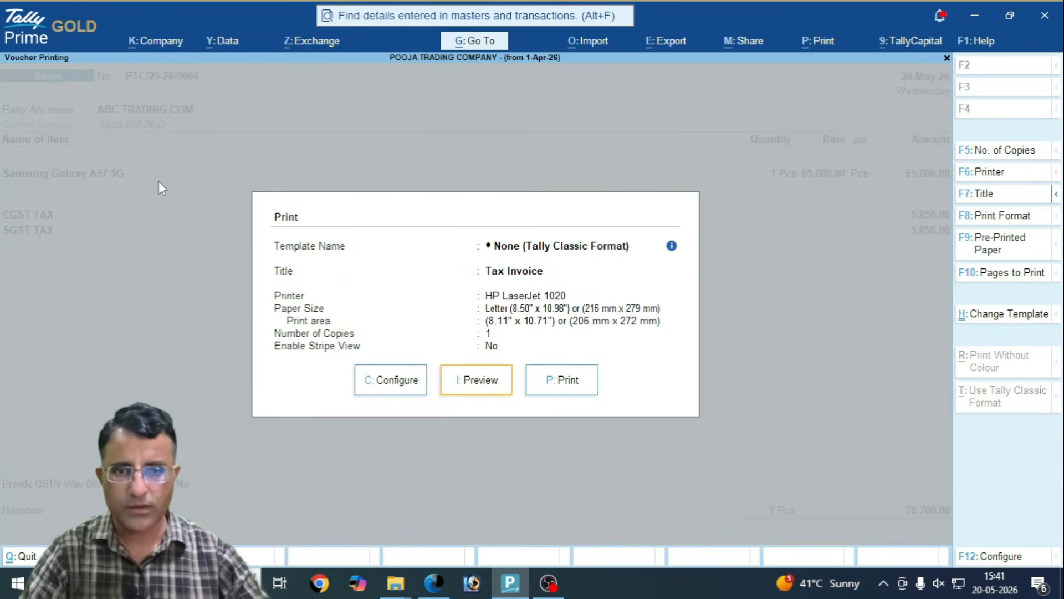
pyautogui.press('i')
pyautogui.hotkey('alt', 'z')
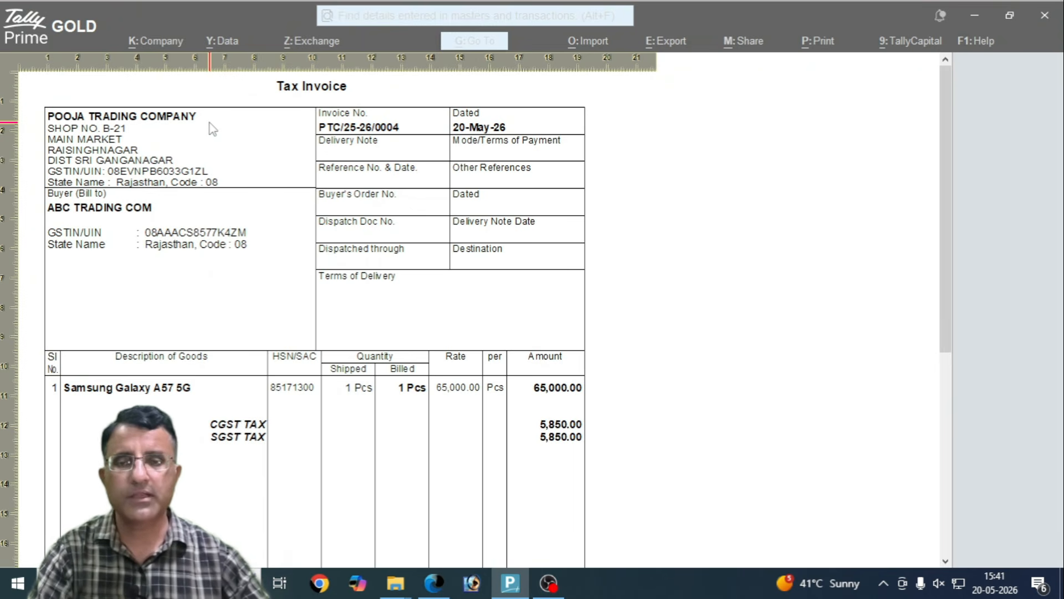
pyautogui.hotkey('alt', 'z')
pyautogui.press('Escape')
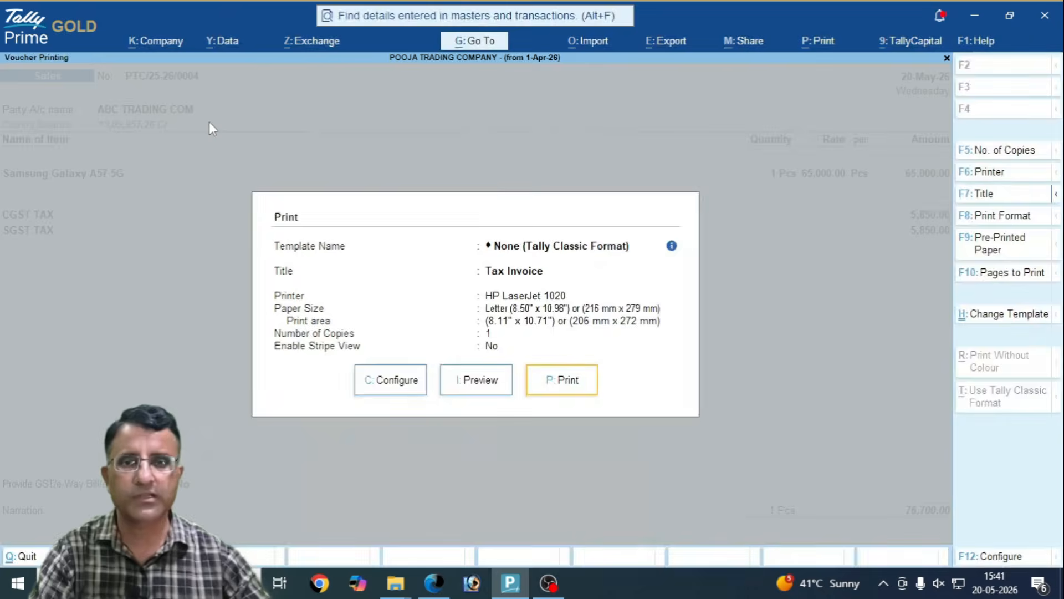
# Step: Reopen the voucher's invoice template gallery and browse back through Templates 7 and 5 to Template 1
pyautogui.press('Escape')
pyautogui.hotkey('ctrl', 'p')
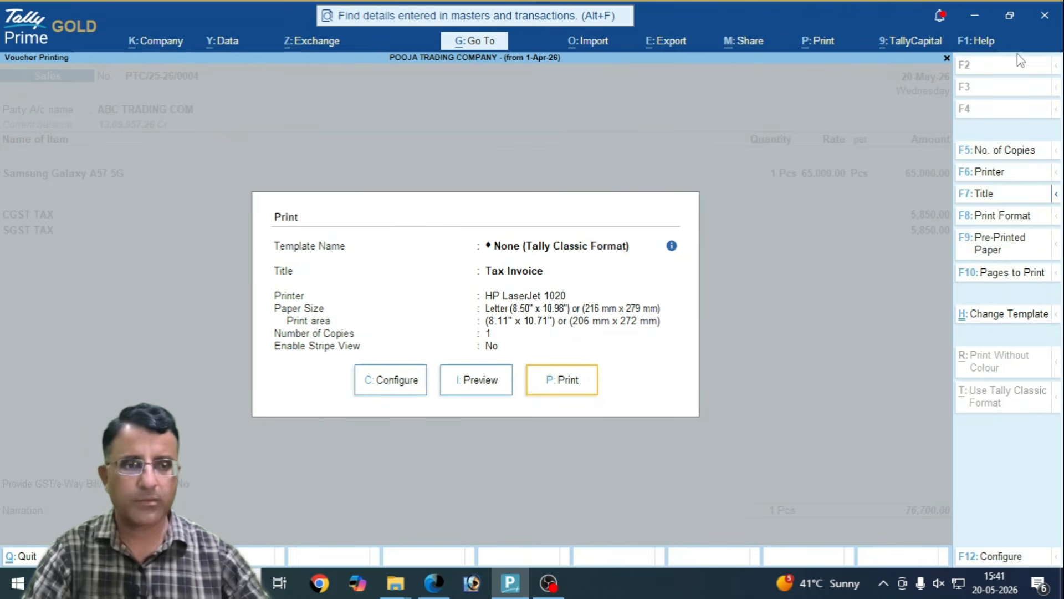
pyautogui.click(1005, 313)
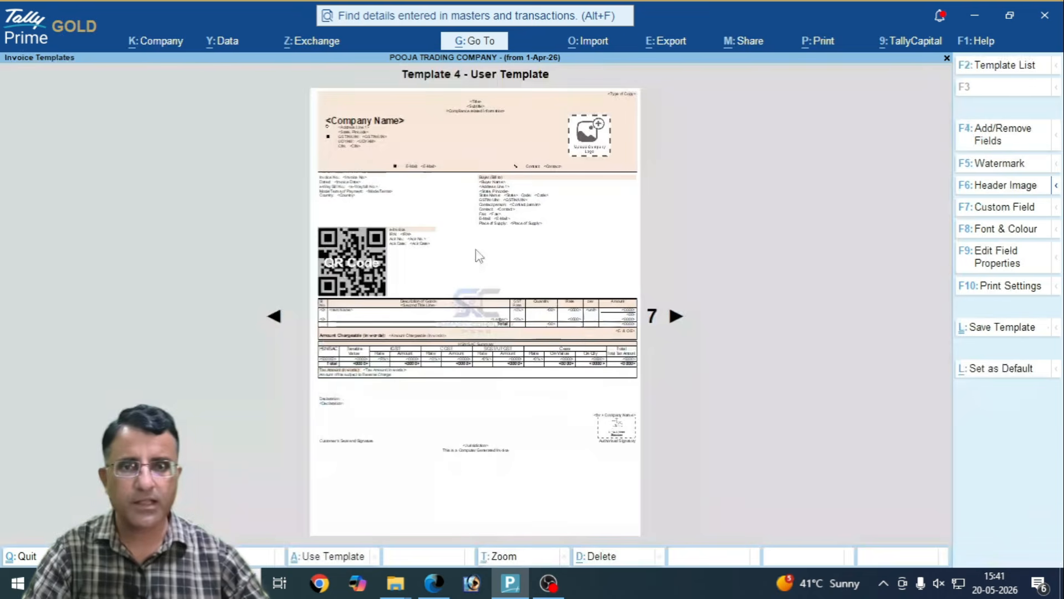
pyautogui.click(279, 319)
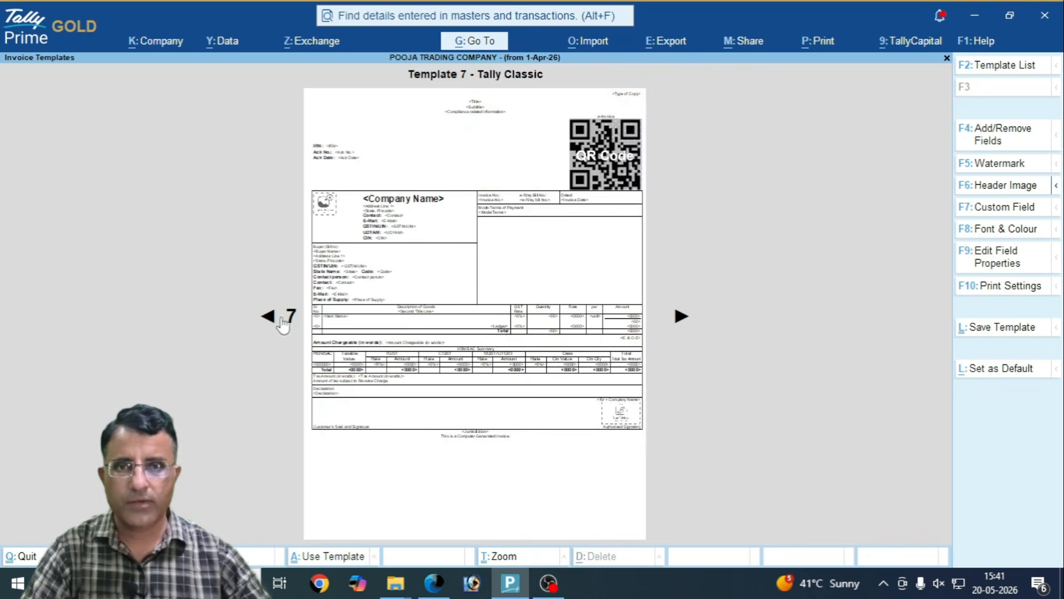
pyautogui.click(270, 319)
pyautogui.click(268, 317)
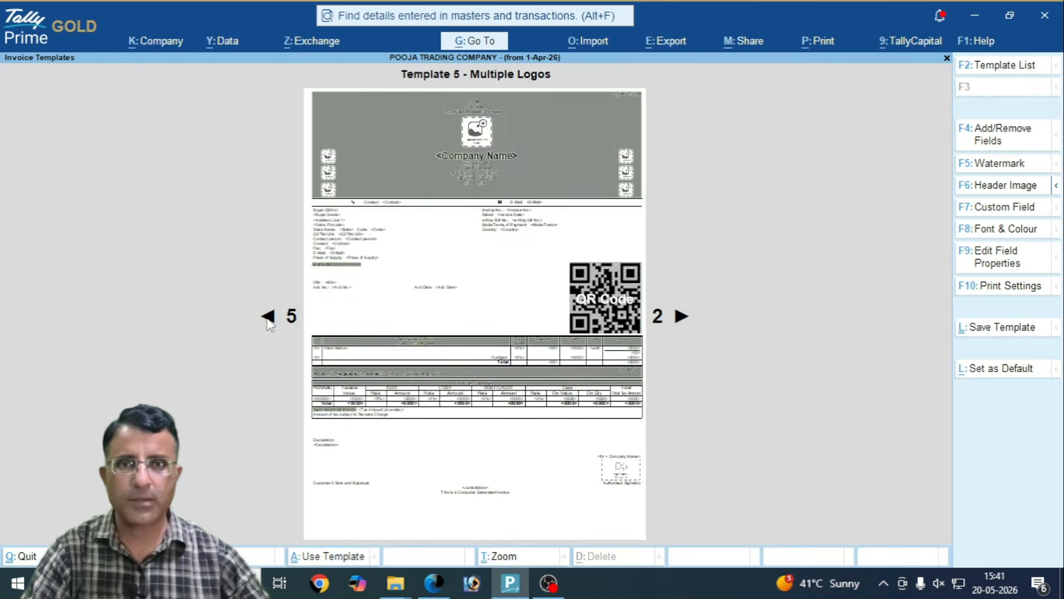
pyautogui.click(268, 317)
pyautogui.click(268, 317)
pyautogui.click(267, 317)
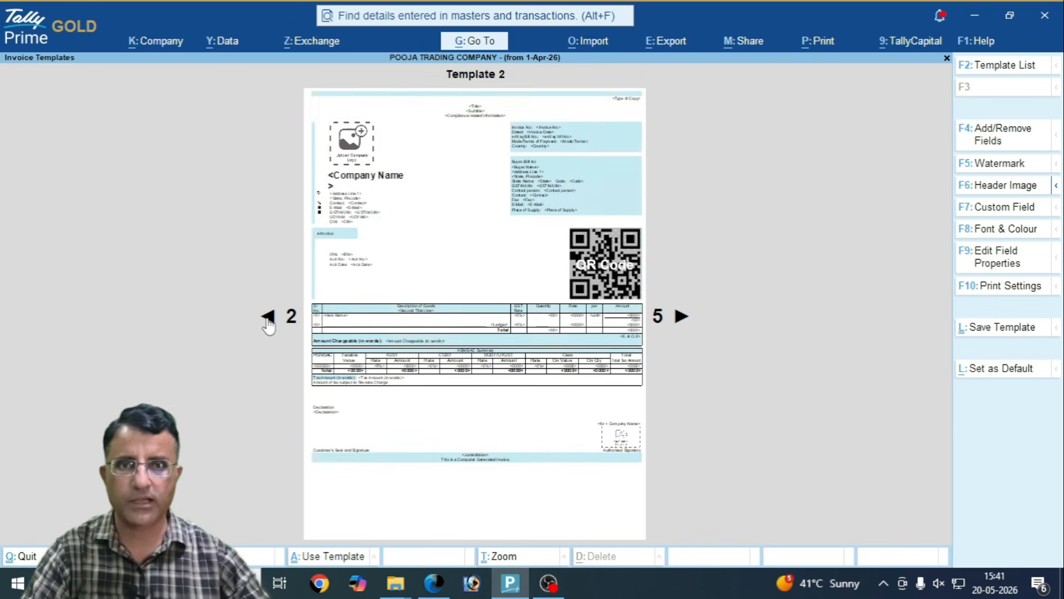
pyautogui.click(268, 317)
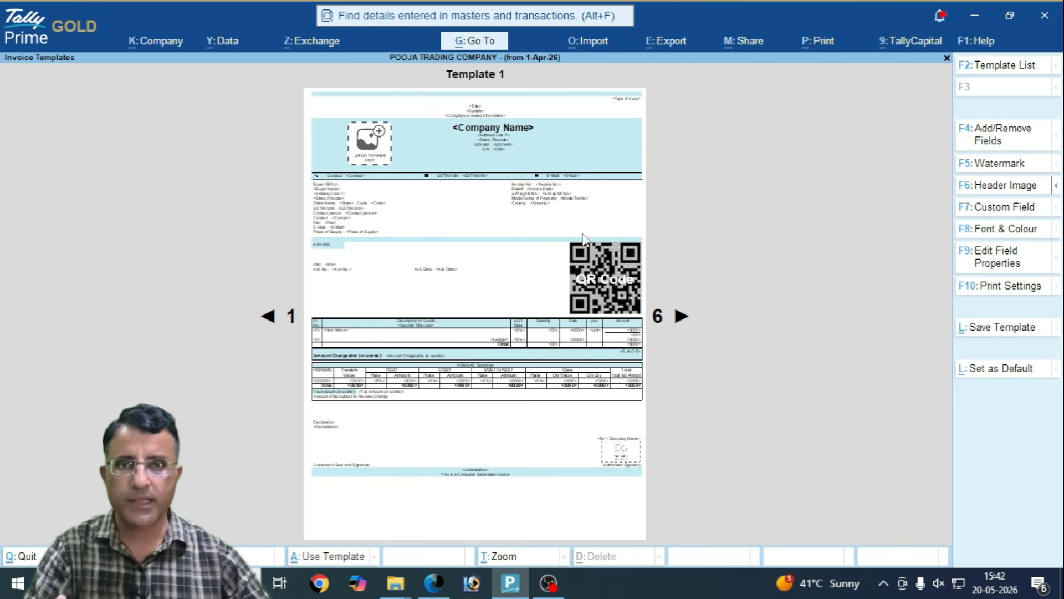
# Step: Browse the invoice templates forward from Template 1 through Template 7 - Tally Classic to the Template 4 user template
pyautogui.click(680, 316)
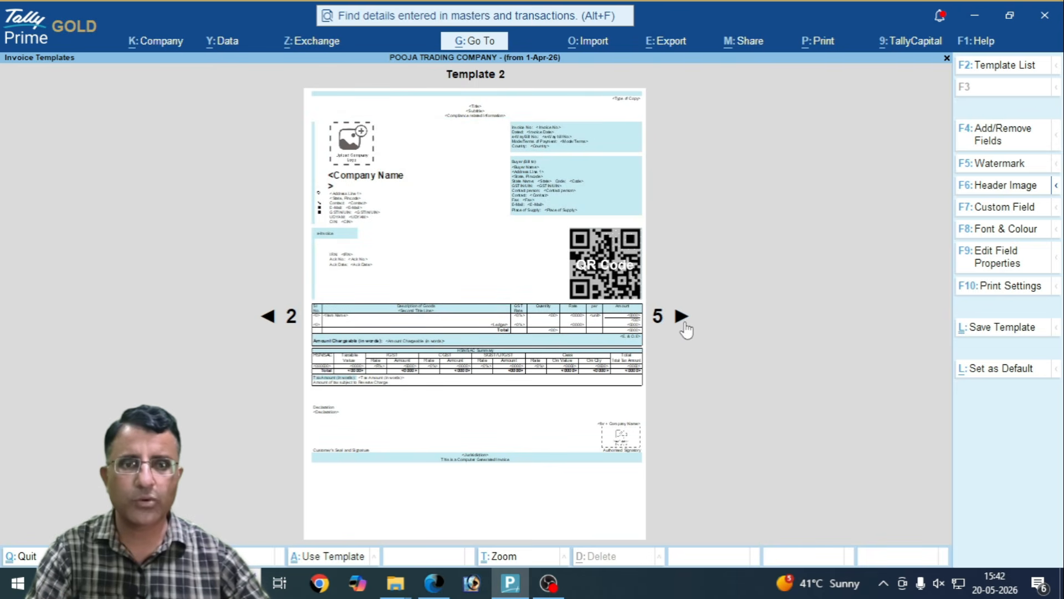
pyautogui.click(682, 317)
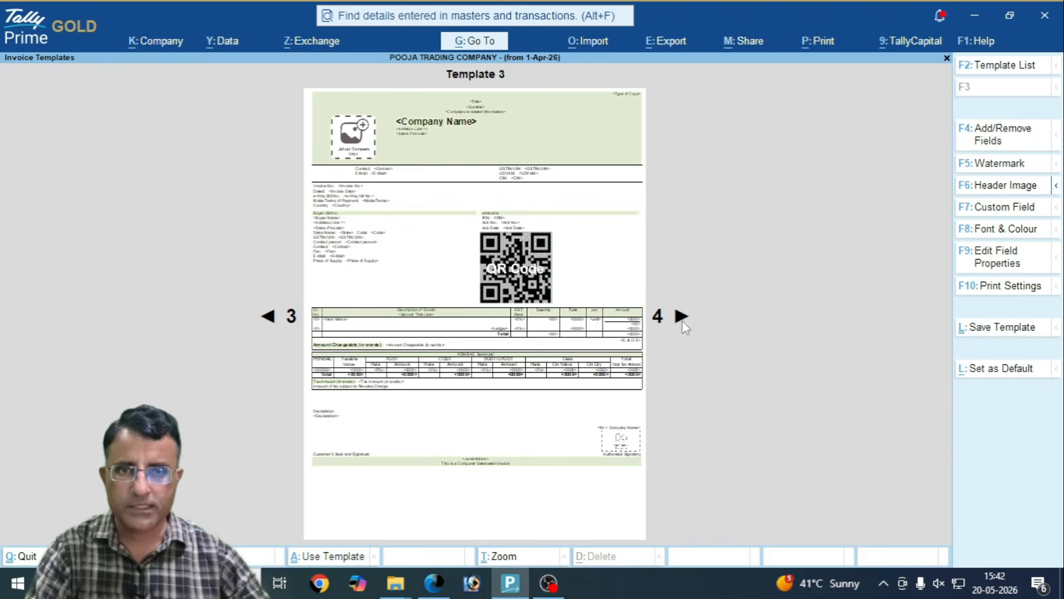
pyautogui.click(681, 318)
pyautogui.click(682, 318)
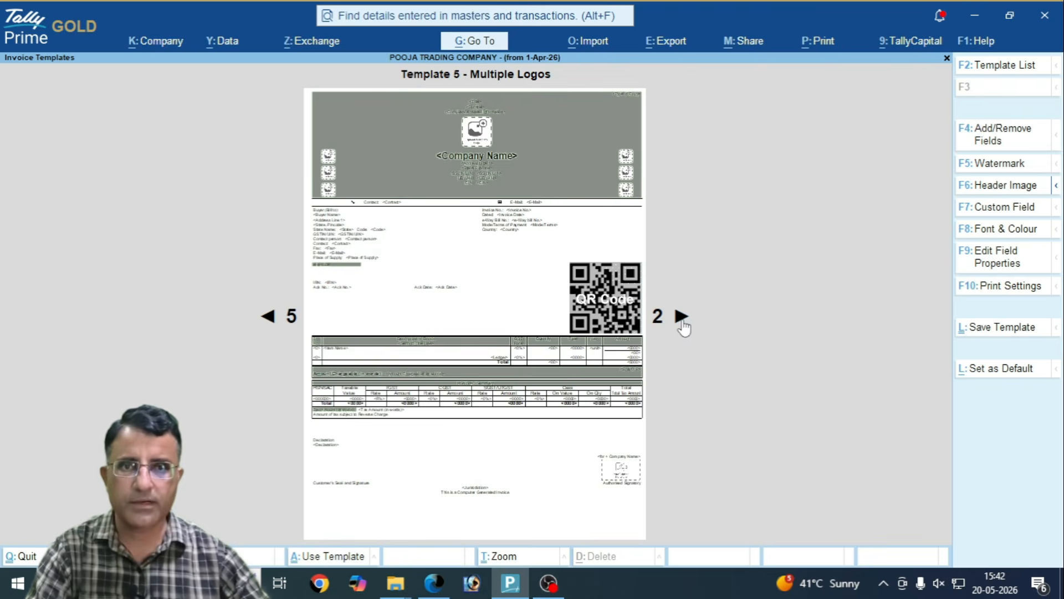
pyautogui.click(681, 320)
pyautogui.click(680, 318)
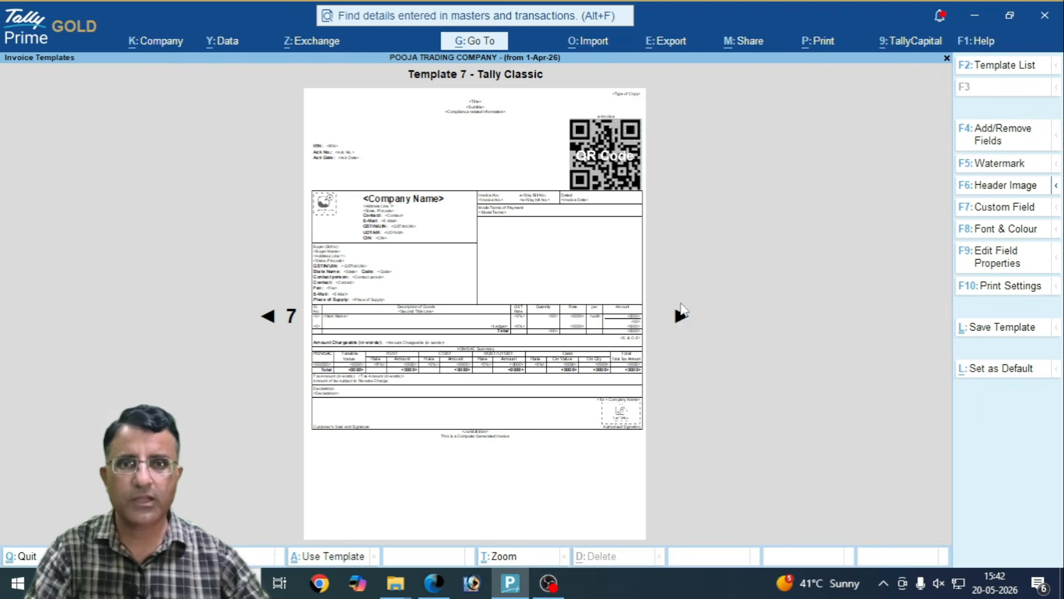
pyautogui.click(681, 318)
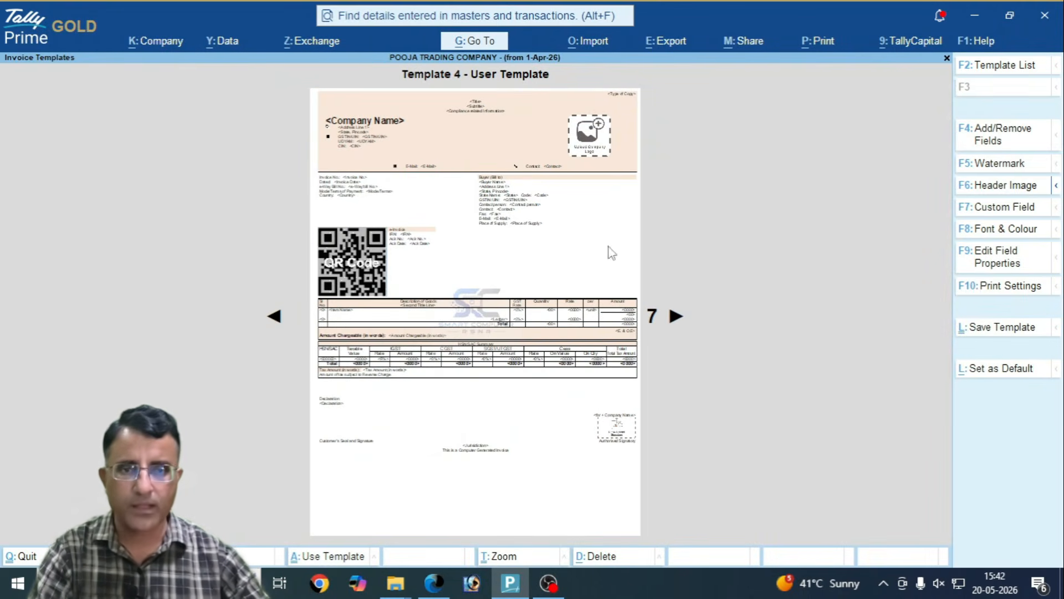
# Step: Switch to the browser and review the TEM 1.pdf sample invoice down to its declaration and signature section
pyautogui.click(435, 583)
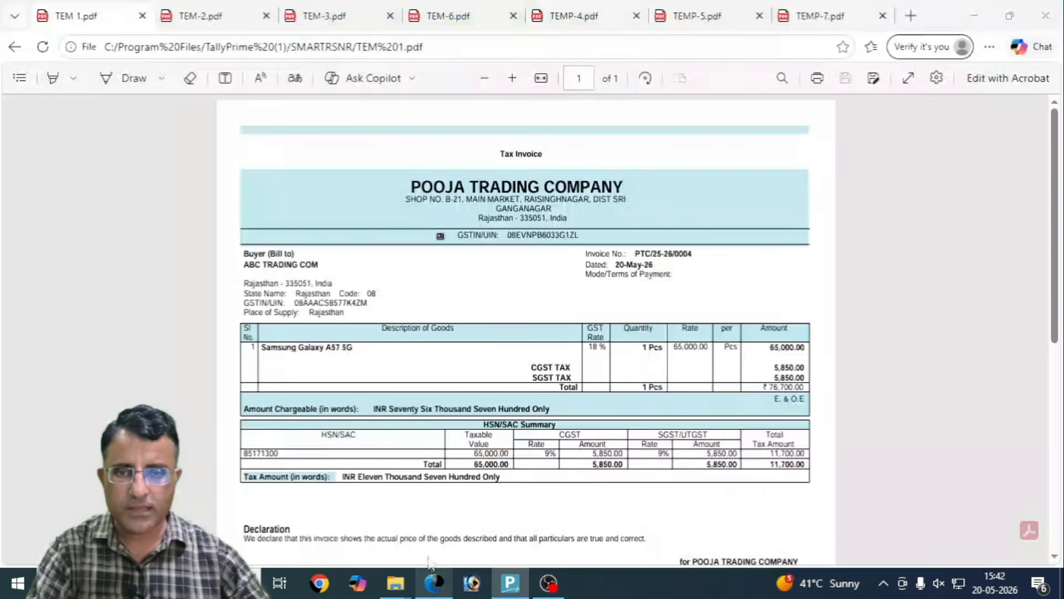
pyautogui.scroll(-2, 548, 229)
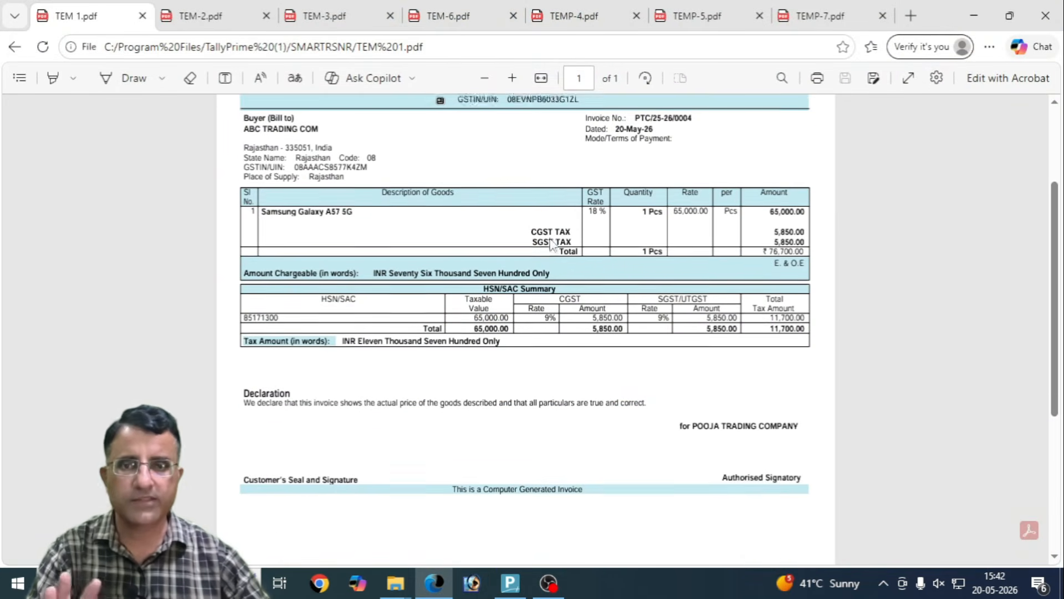
pyautogui.scroll(1, 548, 229)
# Step: Open the TEM-2.pdf sample invoice and examine where its company details, invoice number and date are placed
pyautogui.click(211, 15)
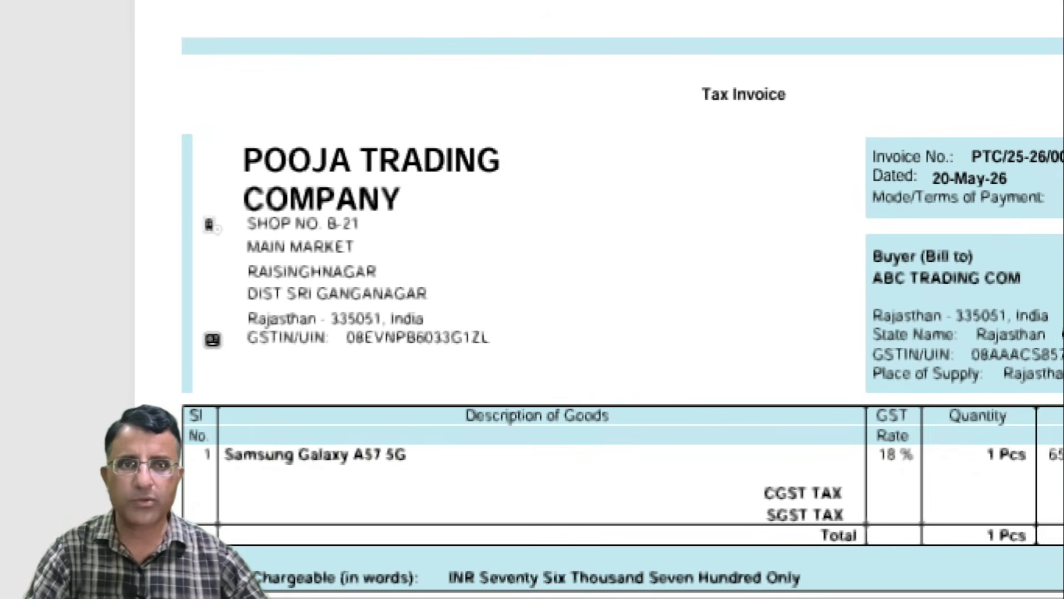
pyautogui.moveTo(244, 117)
pyautogui.mouseDown()
pyautogui.moveTo(275, 300)
pyautogui.moveTo(421, 83)
pyautogui.moveTo(179, 154)
pyautogui.mouseUp()
pyautogui.moveTo(706, 114); pyautogui.dragTo(817, 116)
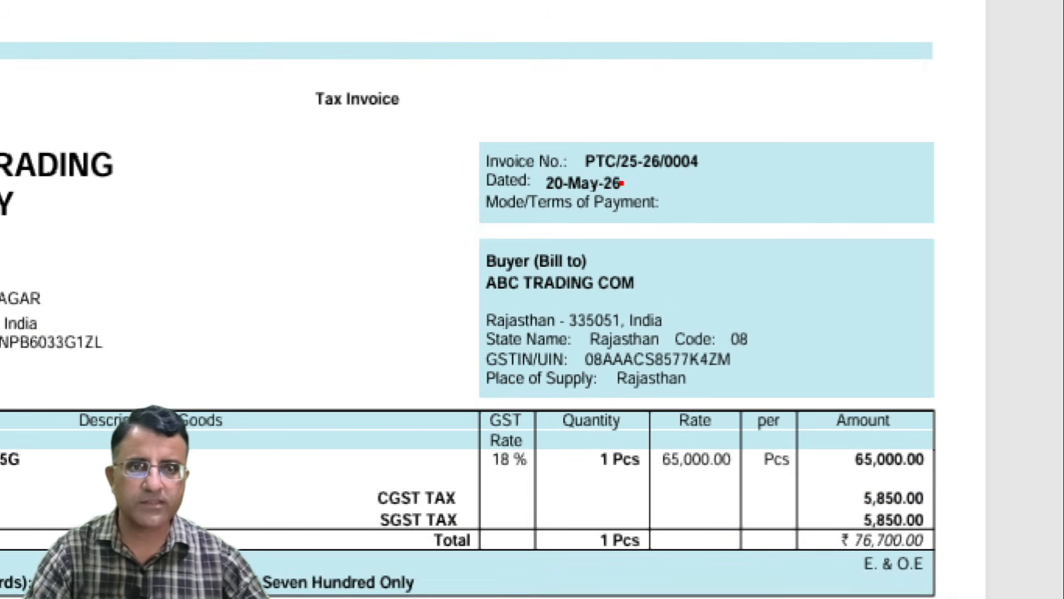
pyautogui.moveTo(622, 183); pyautogui.dragTo(756, 167)
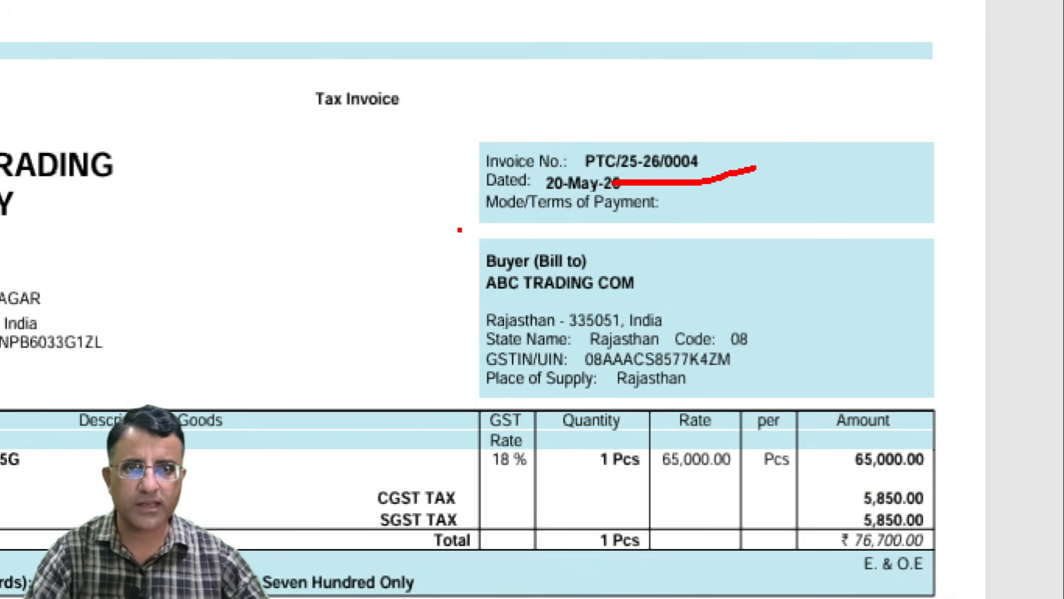
# Step: Open the TEM-3.pdf sample invoice and examine its company details, invoice number and date, down to the declaration and signature section
pyautogui.moveTo(439, 222)
pyautogui.mouseDown()
pyautogui.moveTo(438, 418)
pyautogui.moveTo(768, 261)
pyautogui.moveTo(474, 265)
pyautogui.mouseUp()
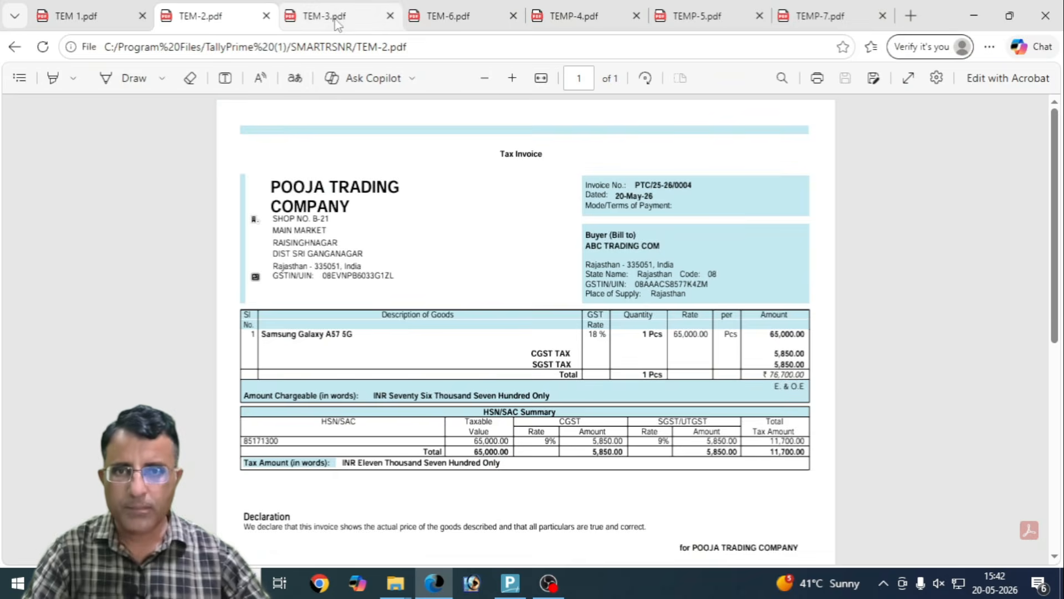
pyautogui.click(335, 22)
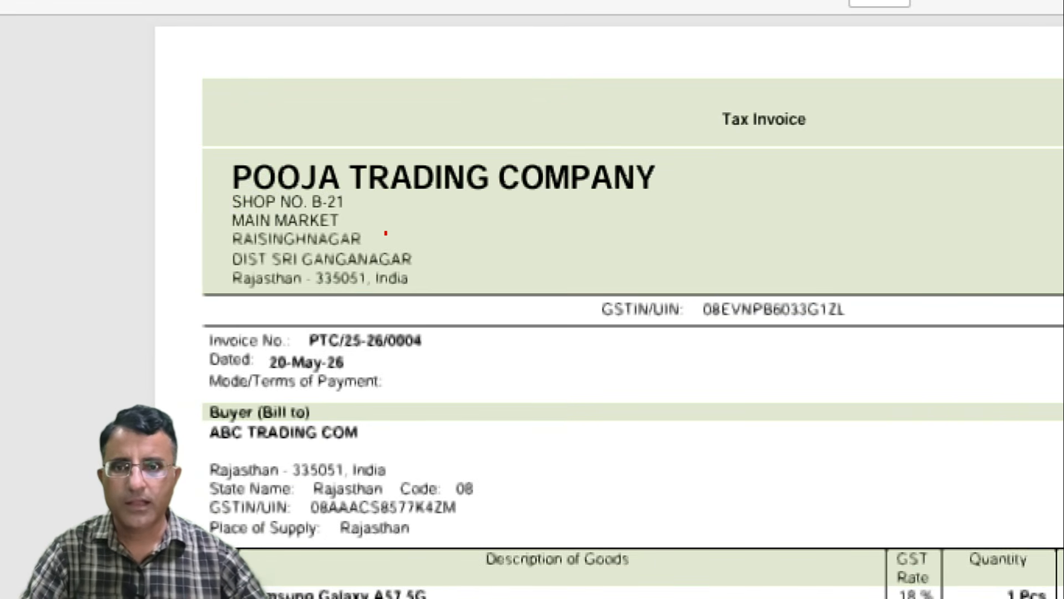
pyautogui.moveTo(665, 195); pyautogui.dragTo(771, 168)
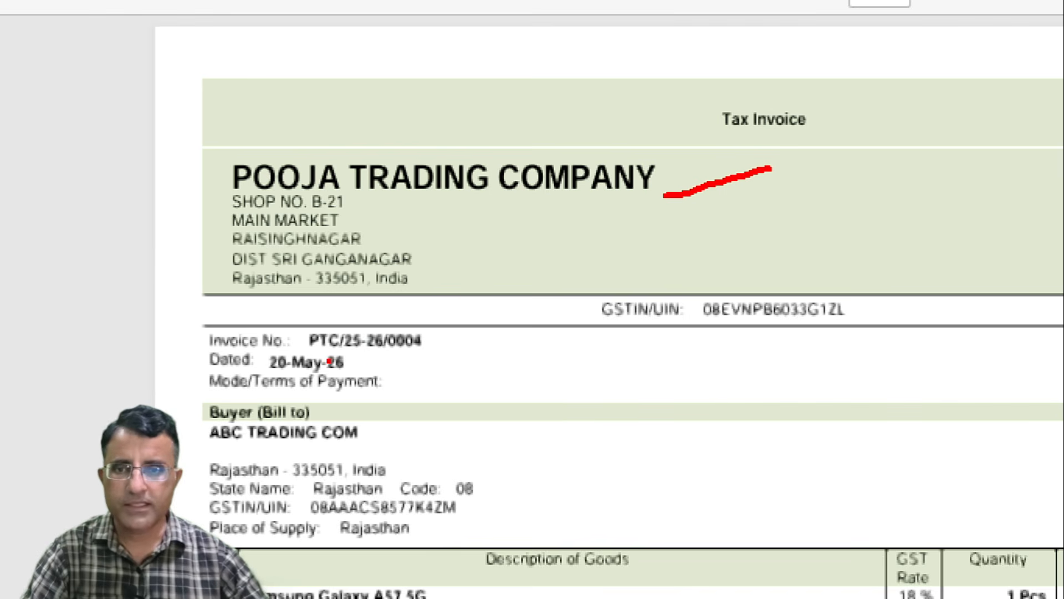
pyautogui.moveTo(309, 359)
pyautogui.mouseDown()
pyautogui.moveTo(494, 307)
pyautogui.moveTo(283, 442)
pyautogui.moveTo(461, 296)
pyautogui.mouseUp()
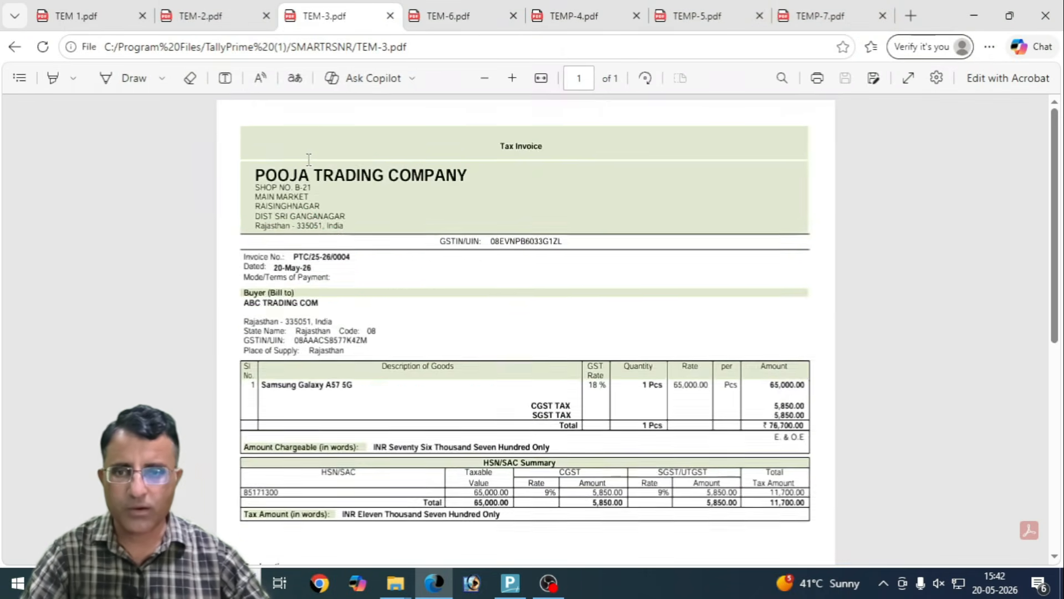
pyautogui.scroll(-7, 435, 201)
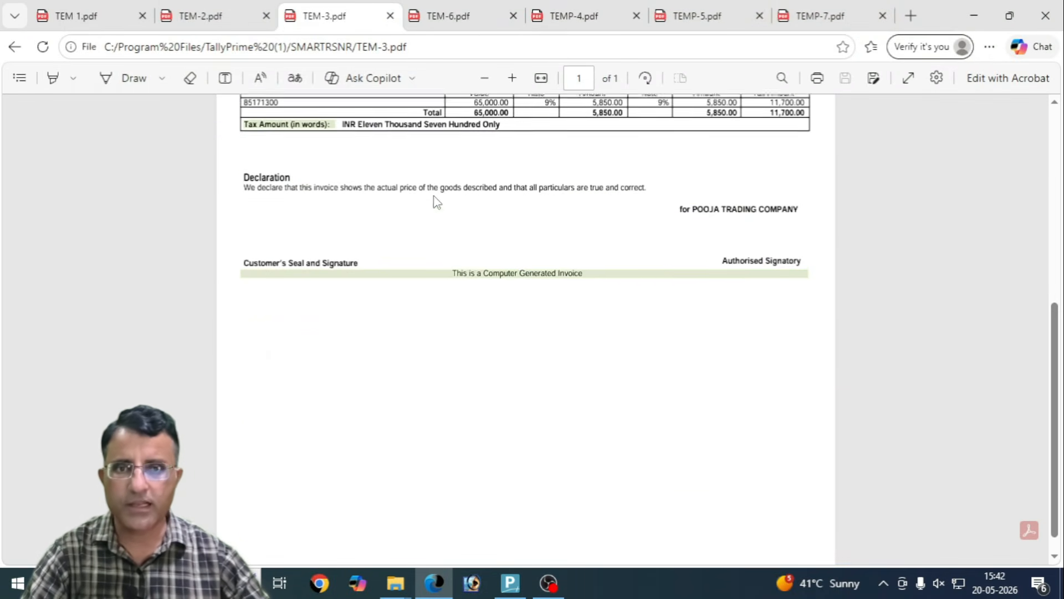
pyautogui.scroll(4, 517, 201)
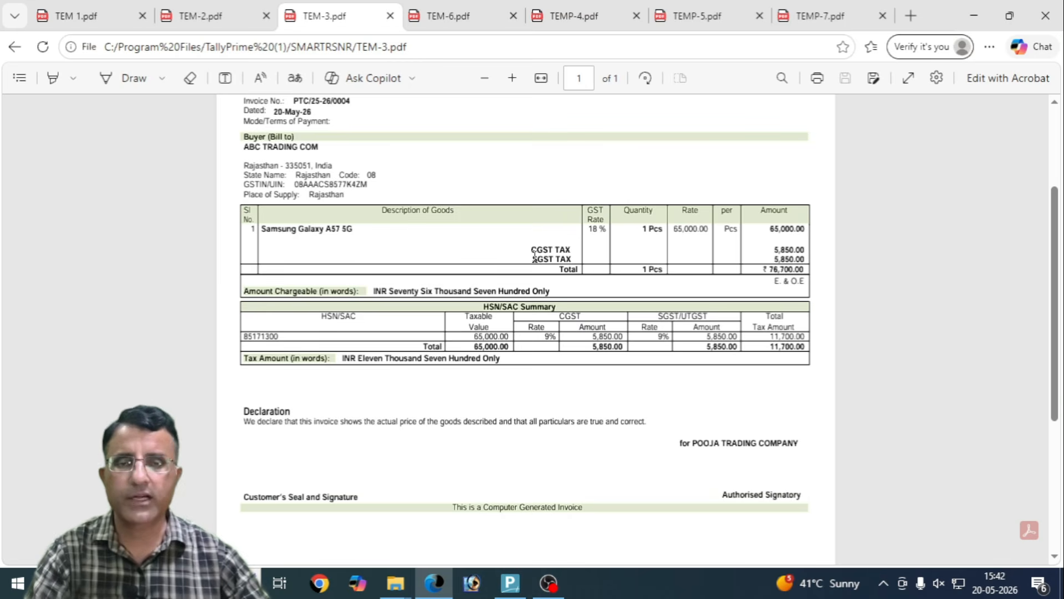
# Step: Review the TEM-6.pdf sample invoice's title and company header, and the TEMP-4.pdf sample invoice's layout and watermark
pyautogui.click(454, 13)
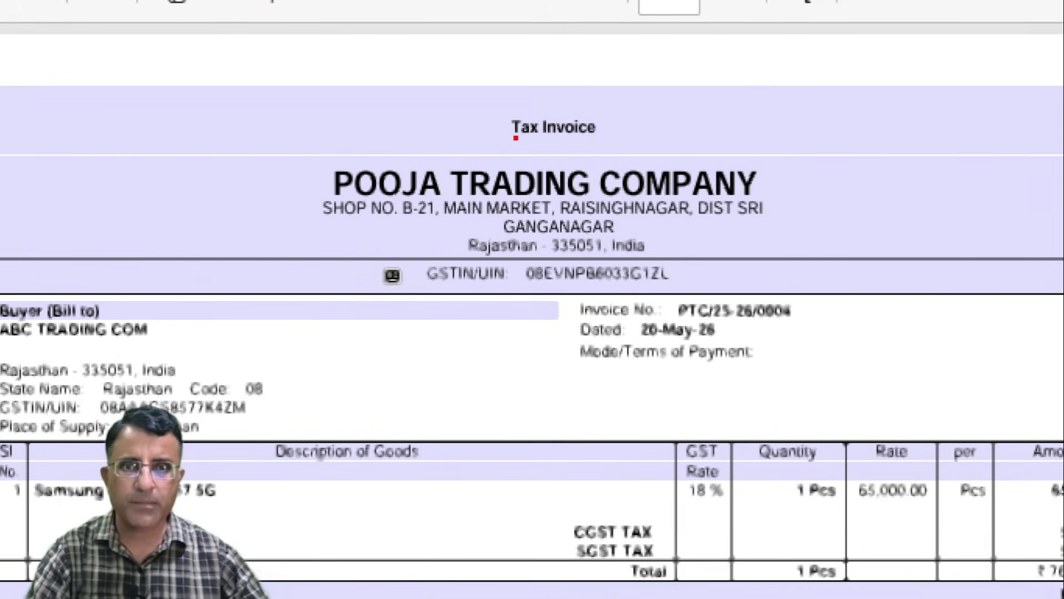
pyautogui.moveTo(517, 137); pyautogui.dragTo(665, 131)
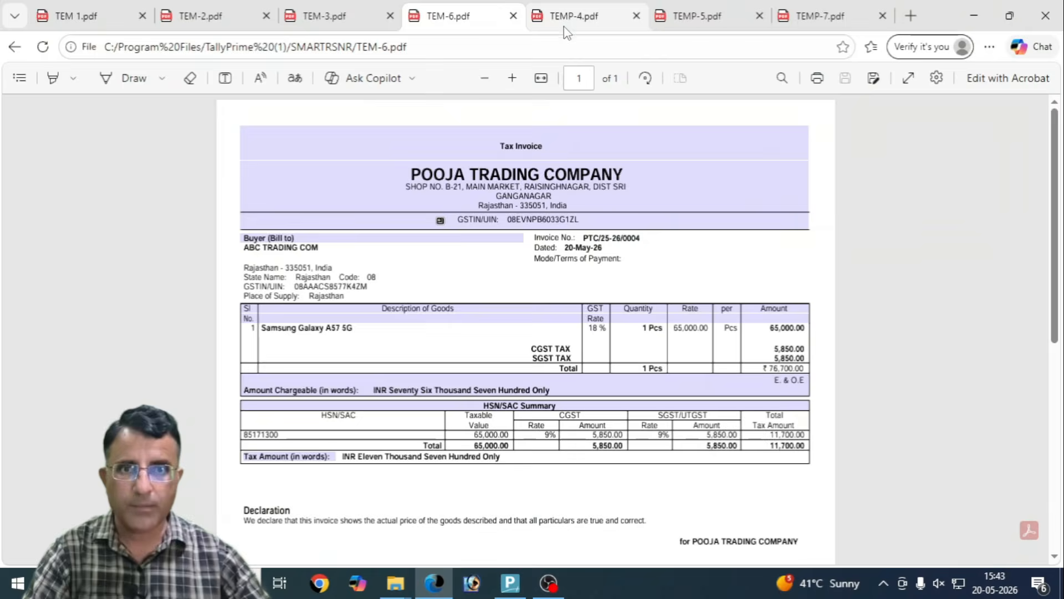
pyautogui.click(579, 20)
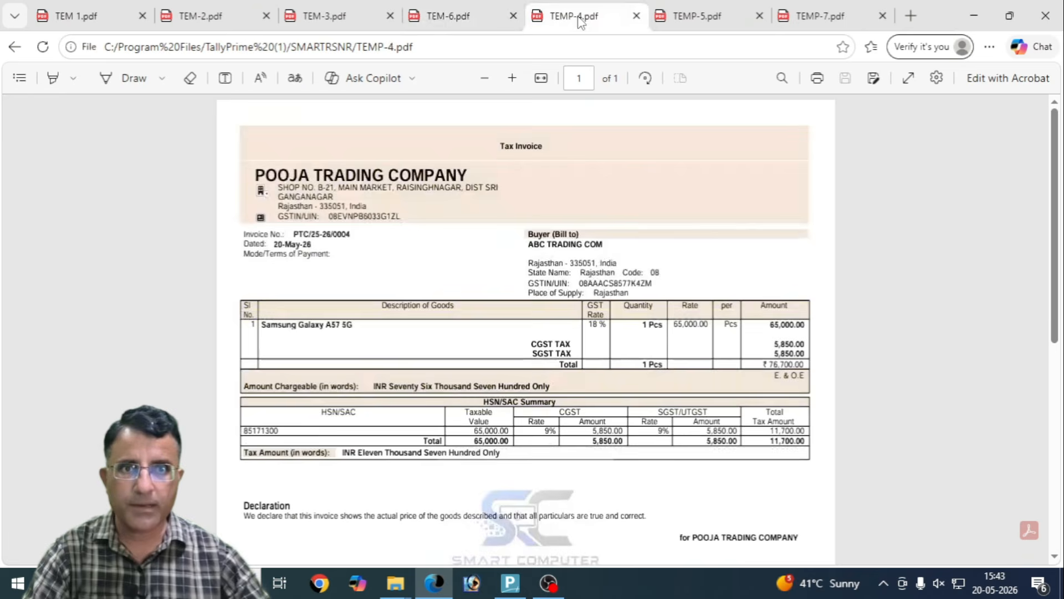
pyautogui.scroll(-3, 443, 293)
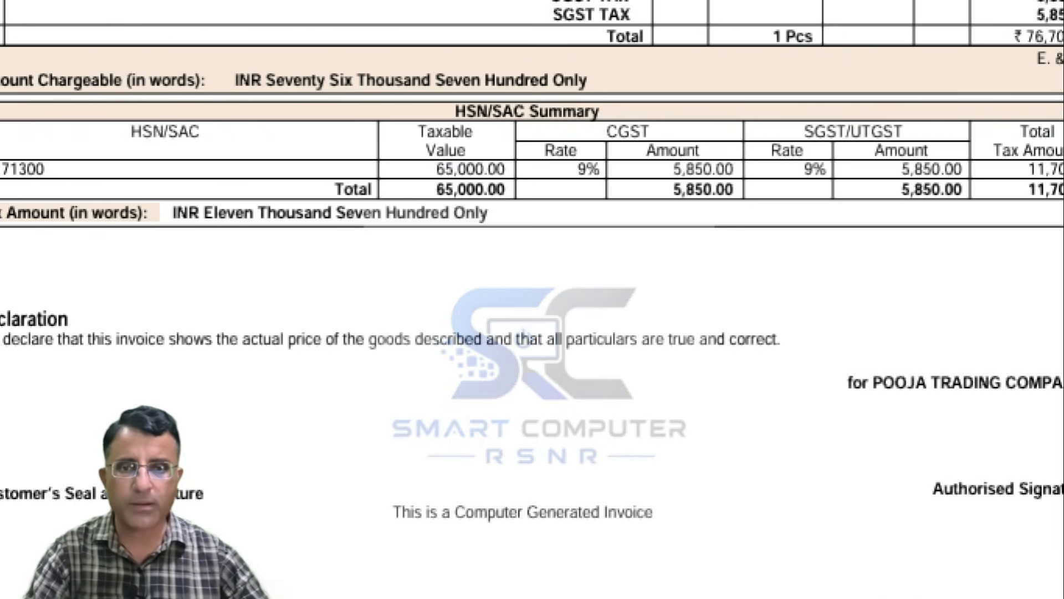
pyautogui.moveTo(374, 252)
pyautogui.mouseDown()
pyautogui.moveTo(257, 451)
pyautogui.moveTo(693, 304)
pyautogui.moveTo(432, 256)
pyautogui.mouseUp()
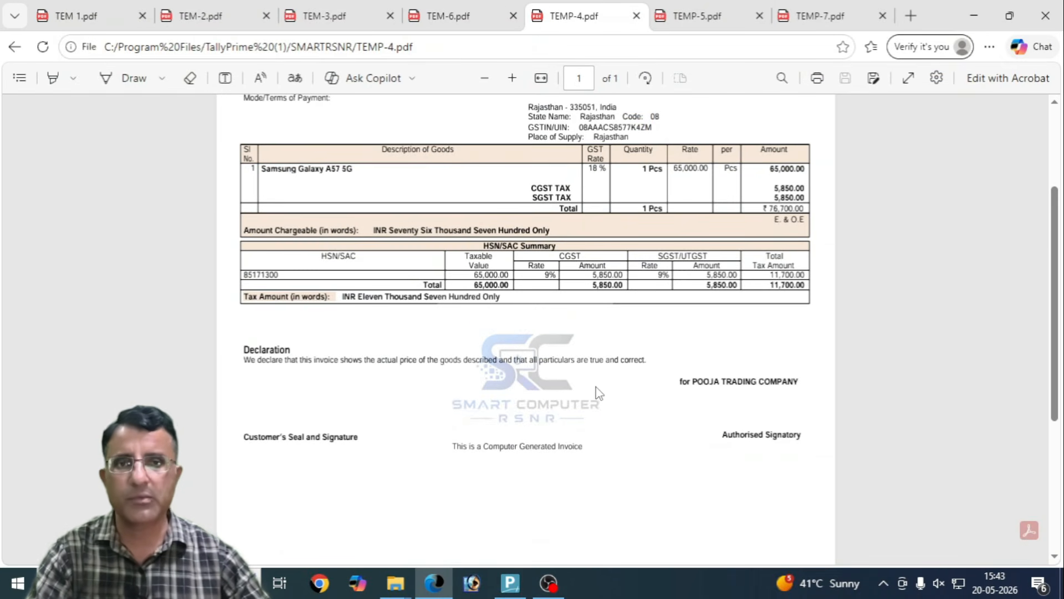
pyautogui.scroll(3, 594, 335)
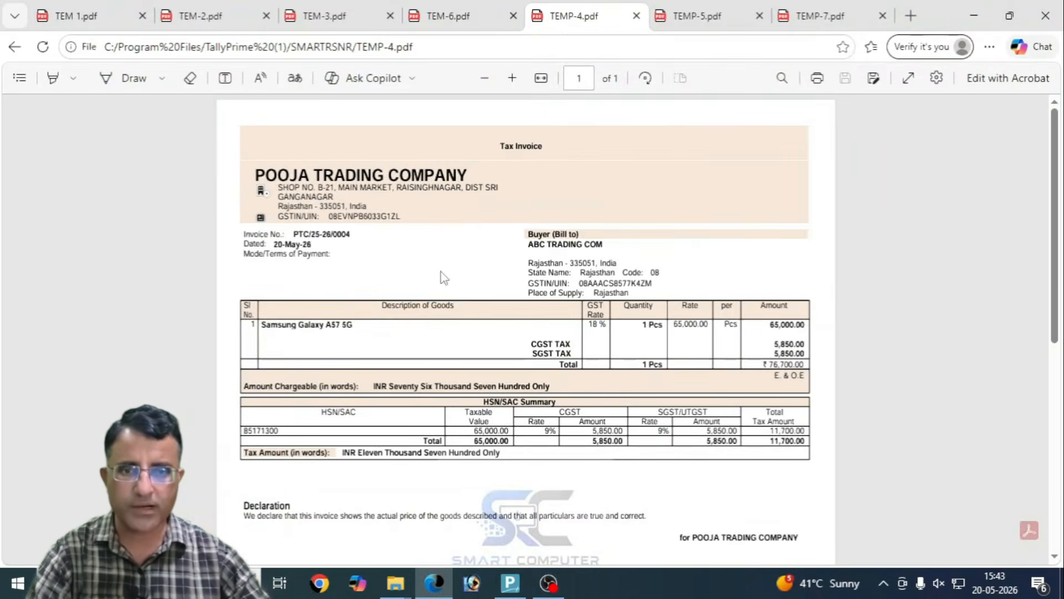
pyautogui.scroll(-6, 727, 440)
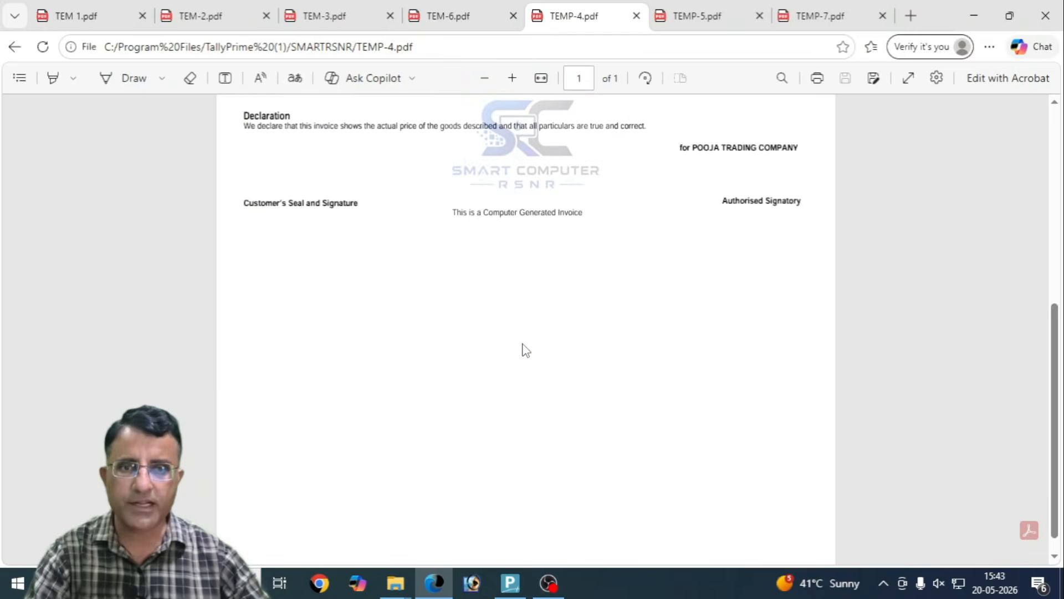
pyautogui.scroll(3, 526, 350)
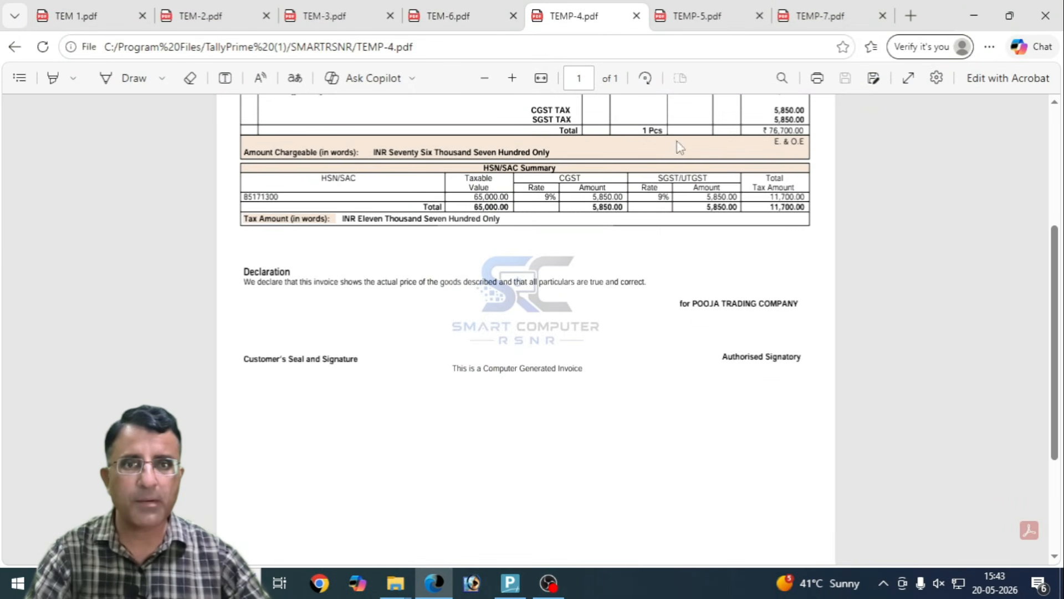
# Step: Look over the TEMP-5.pdf and TEMP-7.pdf sample invoices and switch back to TallyPrime's invoice template gallery
pyautogui.click(711, 18)
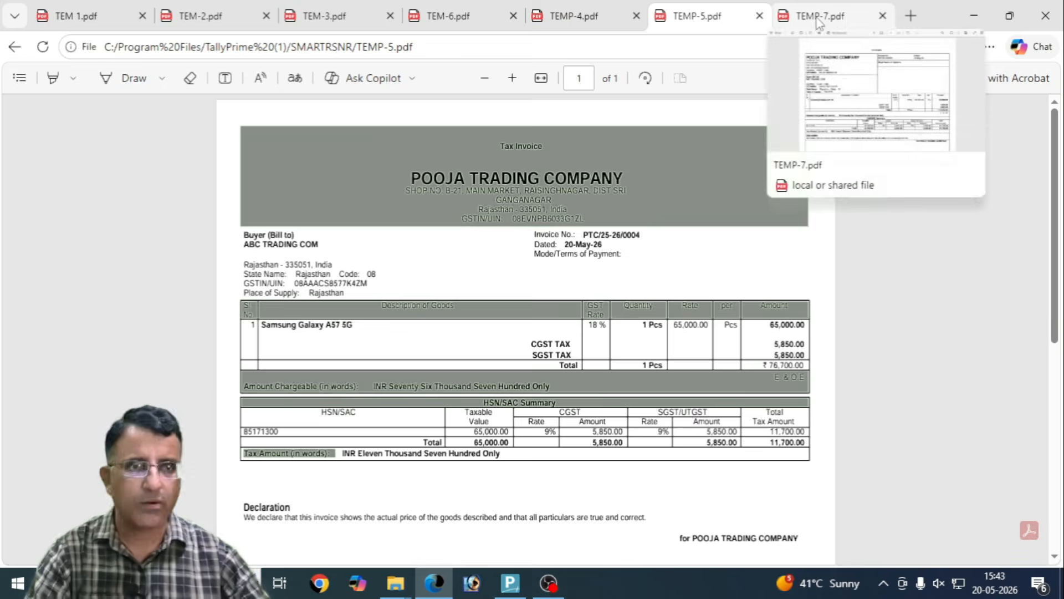
pyautogui.click(820, 21)
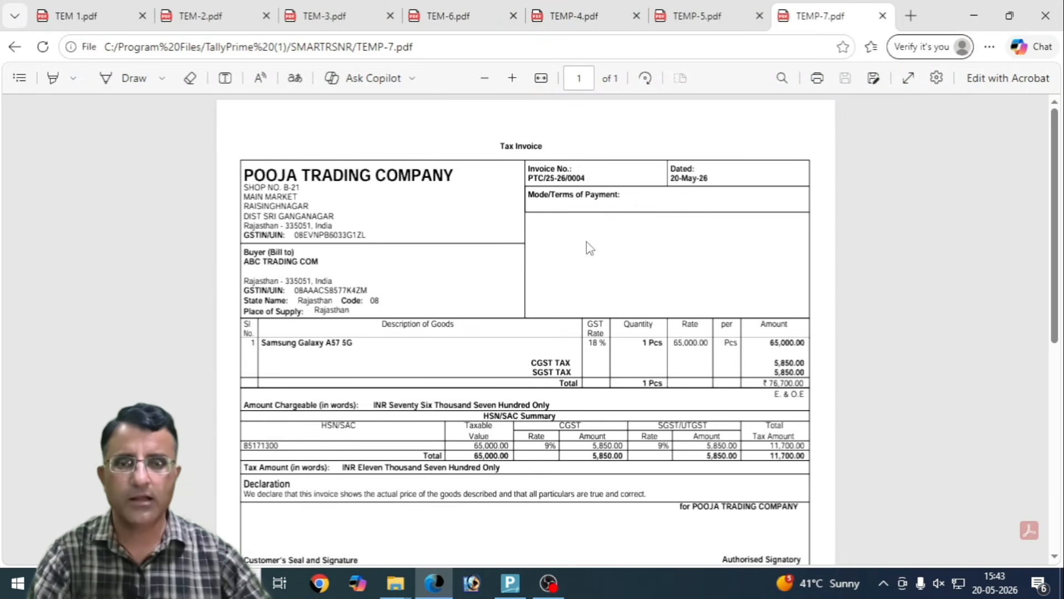
pyautogui.click(510, 583)
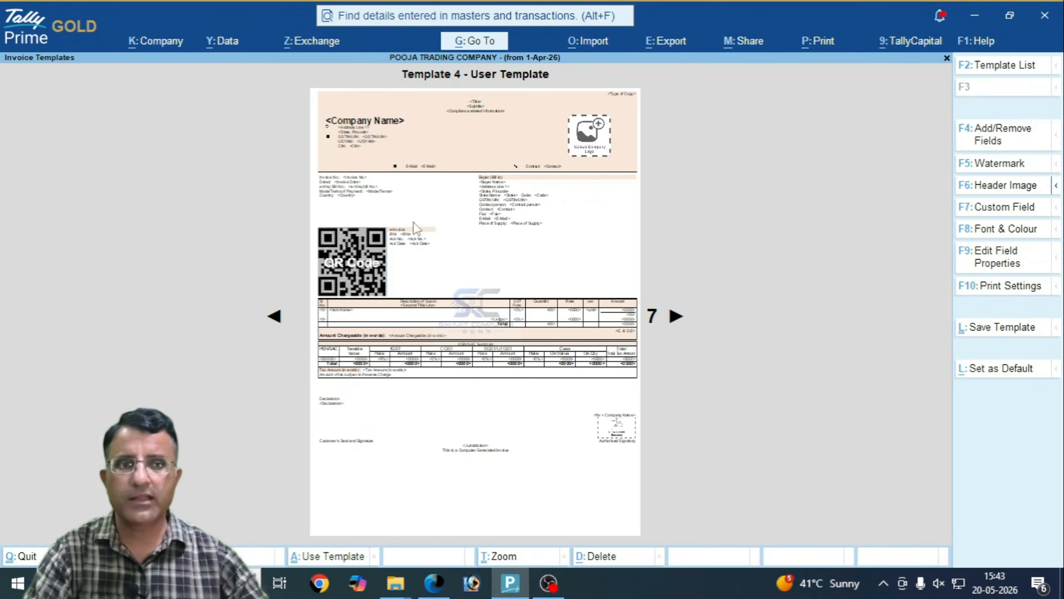
# Step: Examine the Template 4 user template's header and its customization options, and return to the sales voucher
pyautogui.hotkey('ctrl', '1')
pyautogui.click(475, 115)
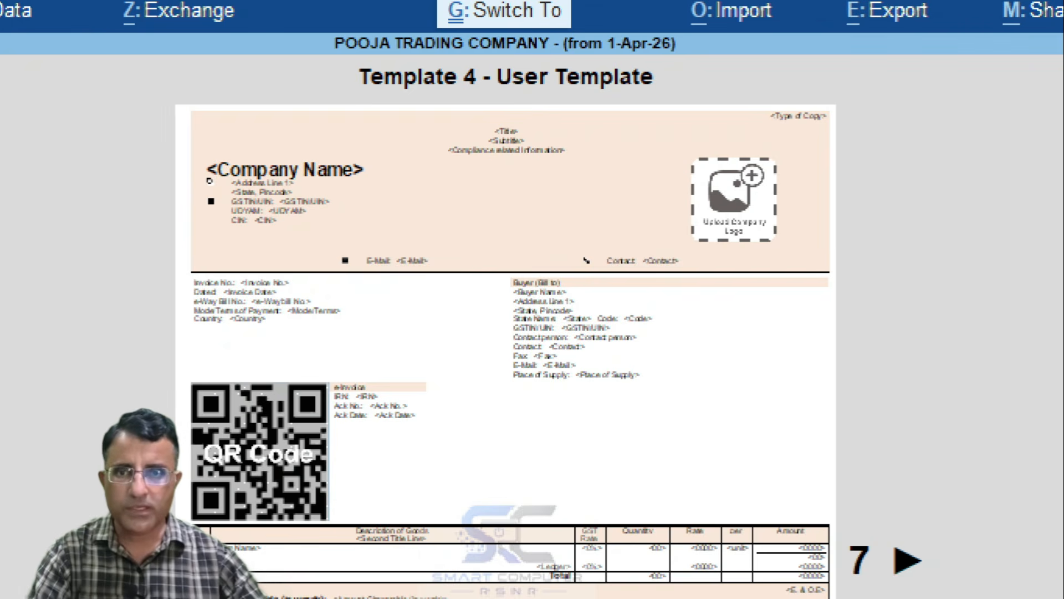
pyautogui.scroll(-2, 387, 172)
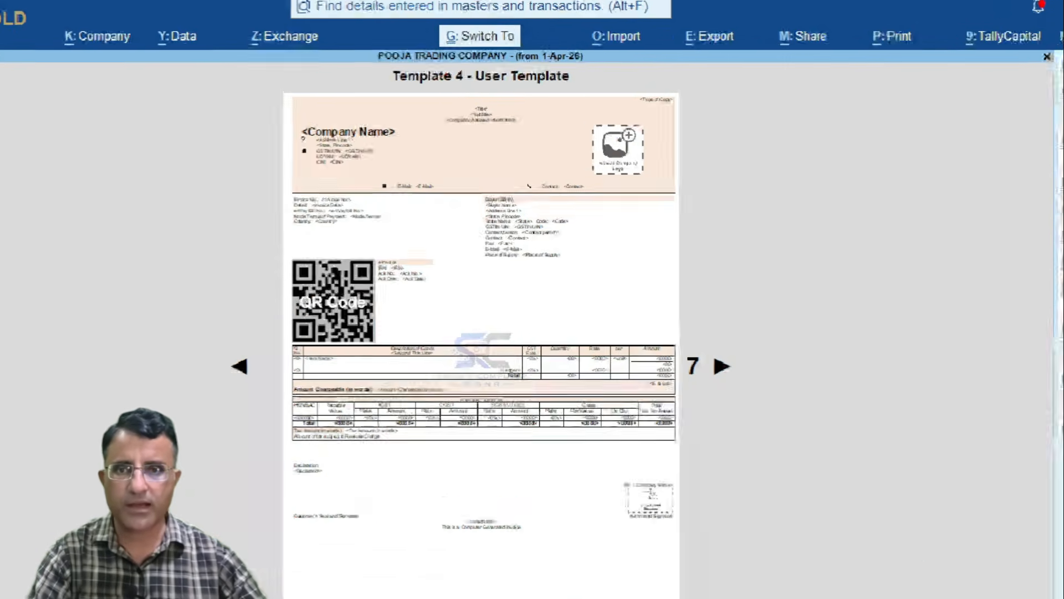
pyautogui.scroll(2, 496, 197)
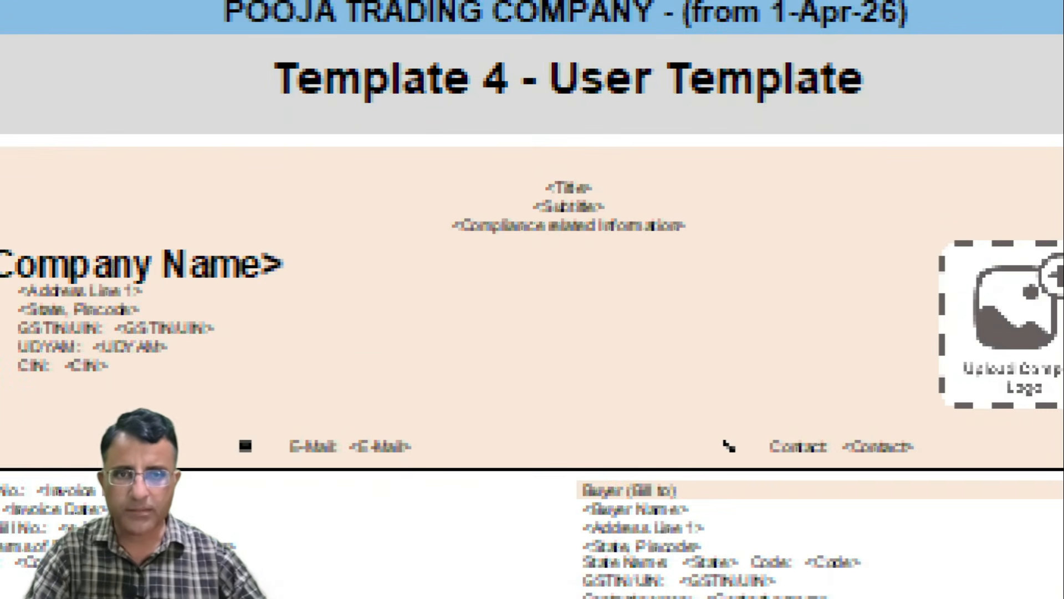
pyautogui.press('Escape')
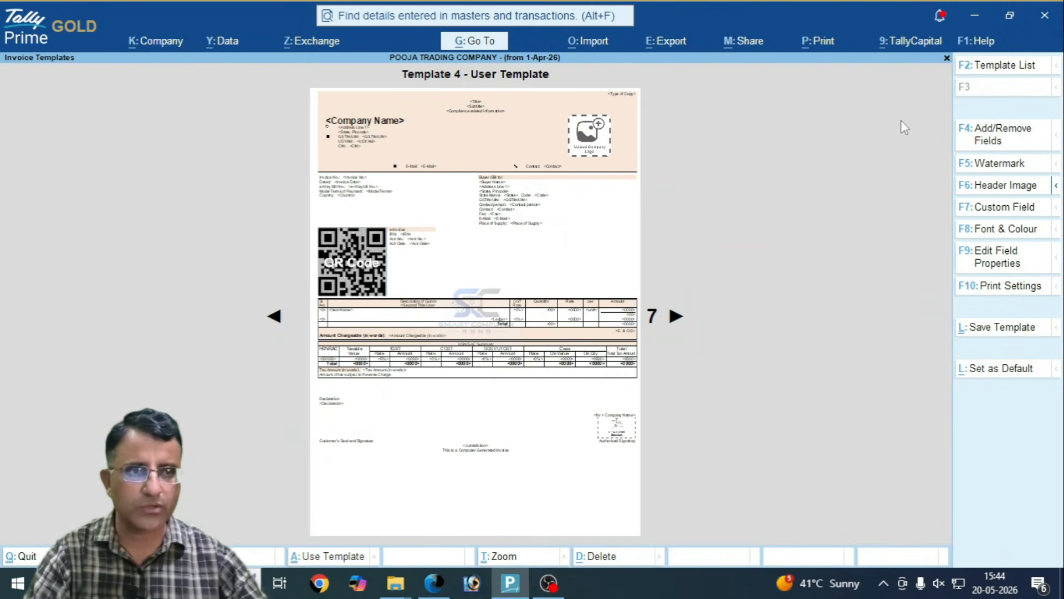
pyautogui.hotkey('ctrl', '1')
pyautogui.press('Escape')
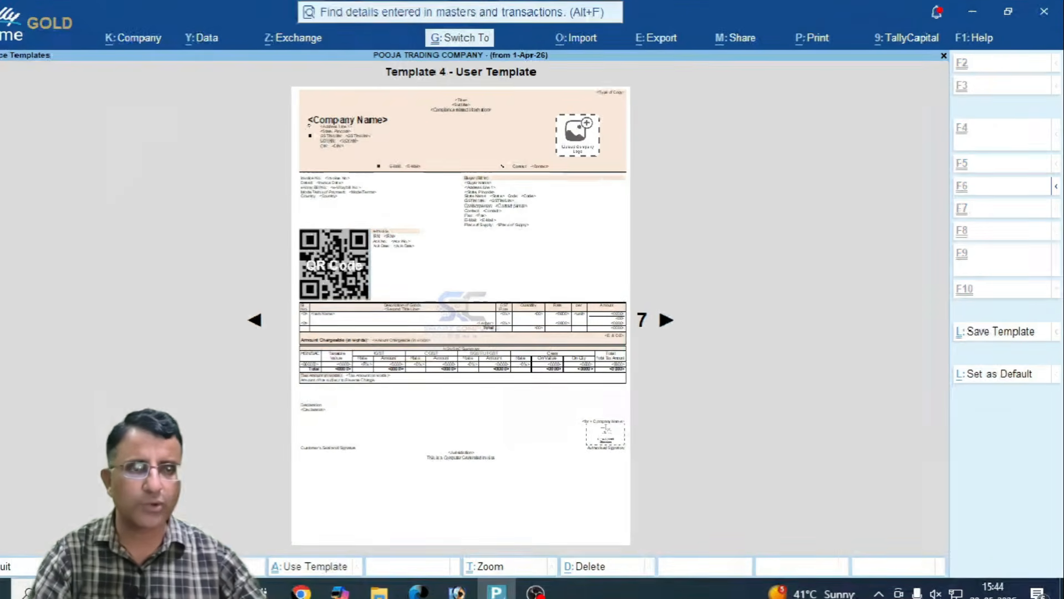
pyautogui.hotkey('ctrl', '4')
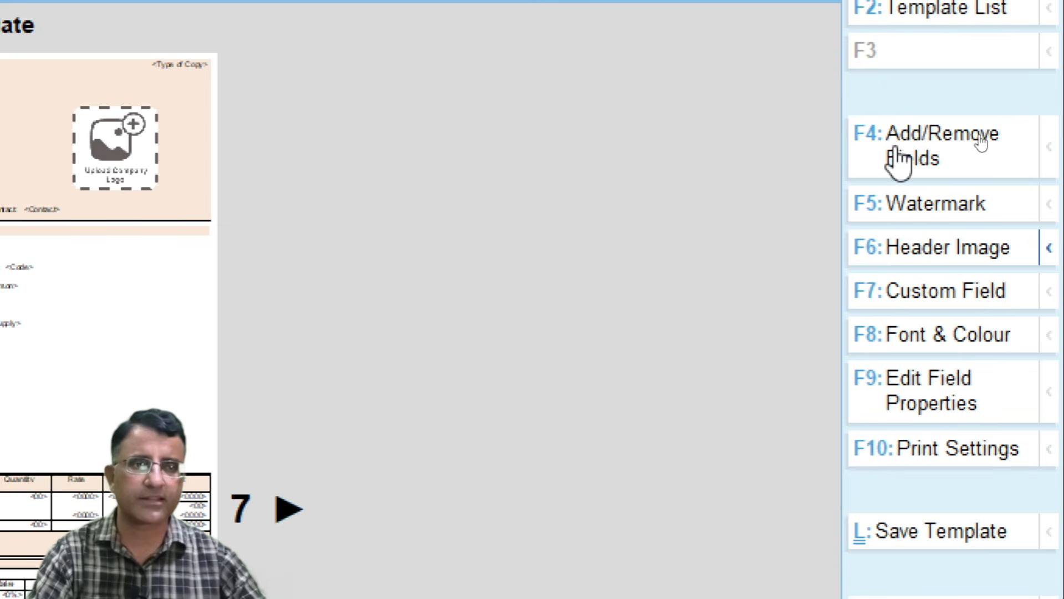
pyautogui.press('Escape')
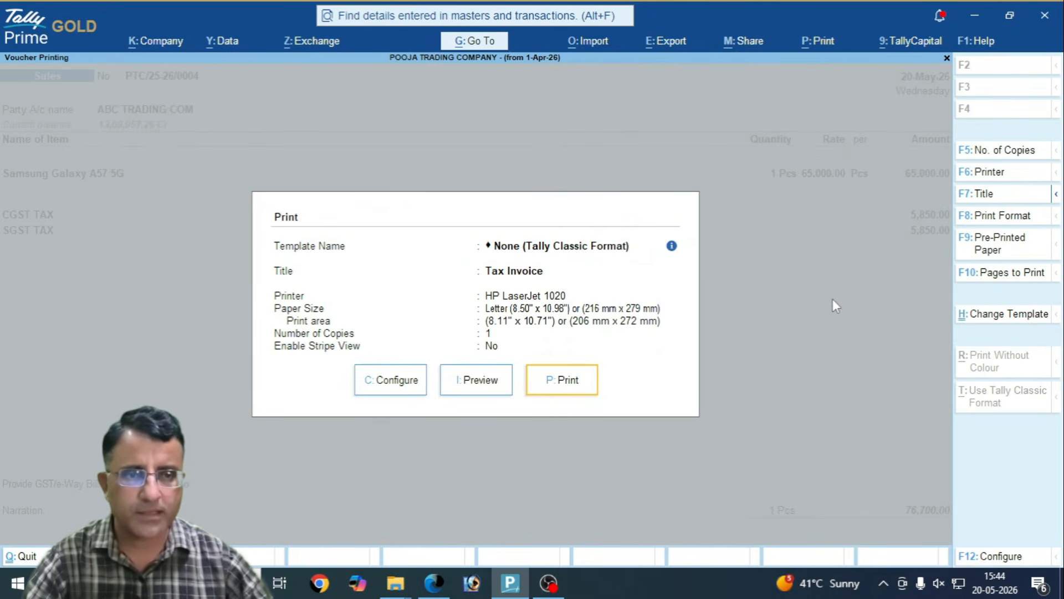
pyautogui.press('Escape')
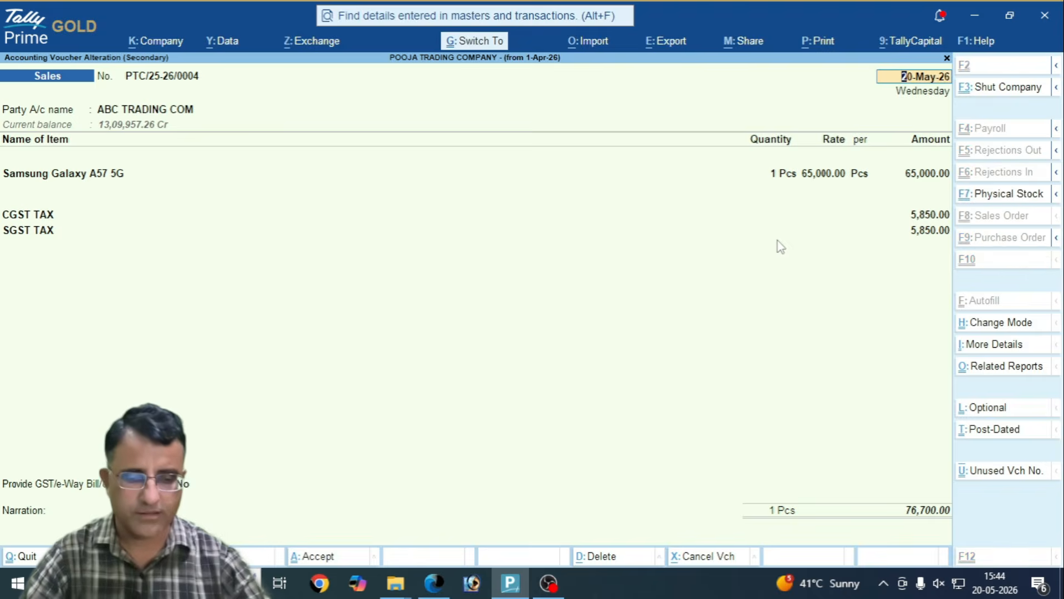
# Step: Reopen the voucher's invoice template gallery and review Template 4's full Add/Remove Fields configuration list, including the watermark settings
pyautogui.hotkey('ctrl', 'p')
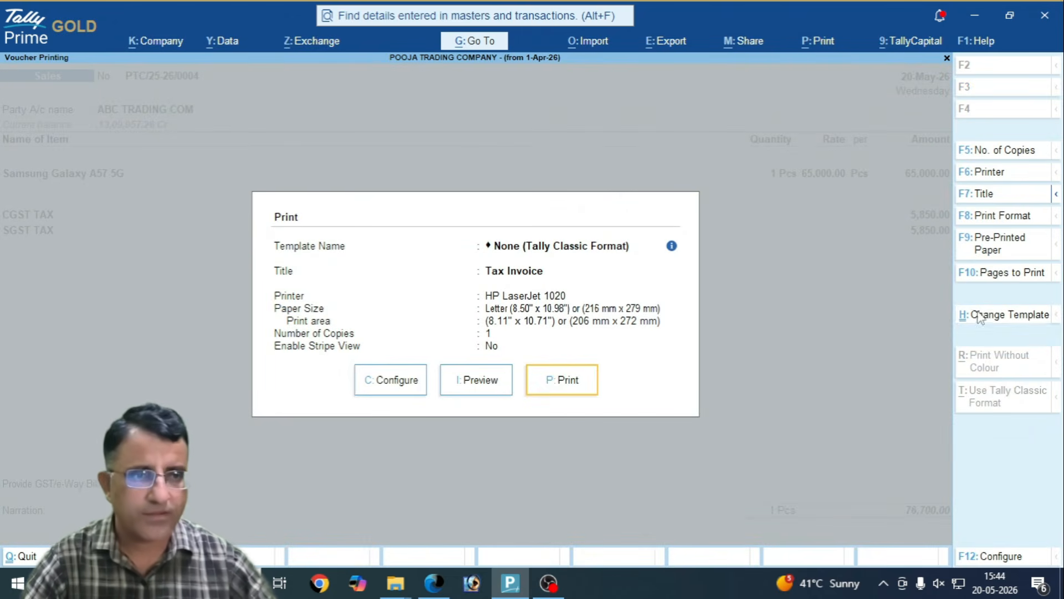
pyautogui.hotkey('ctrl', 'h')
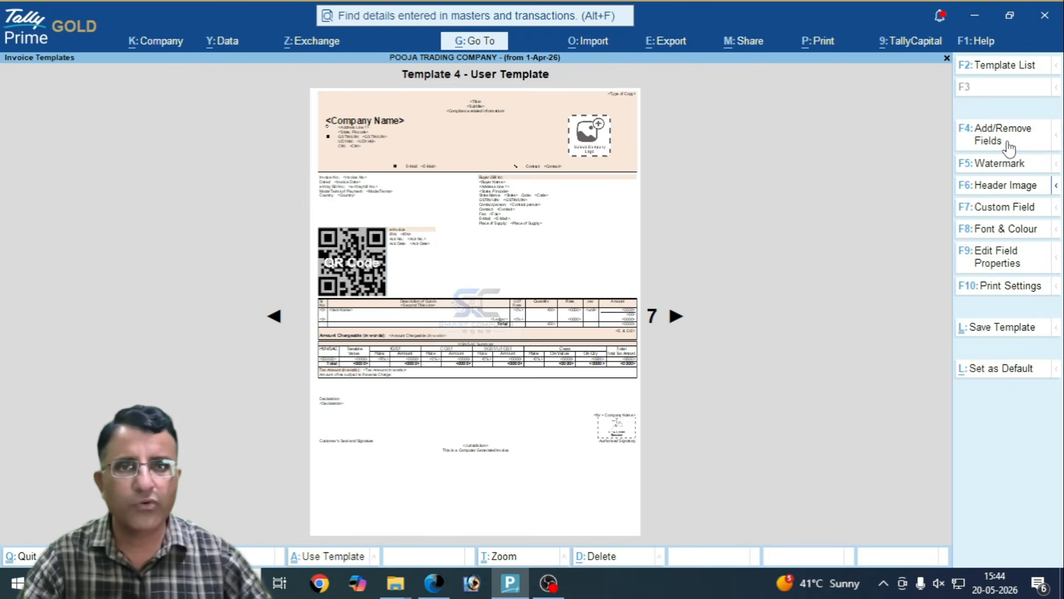
pyautogui.click(1008, 143)
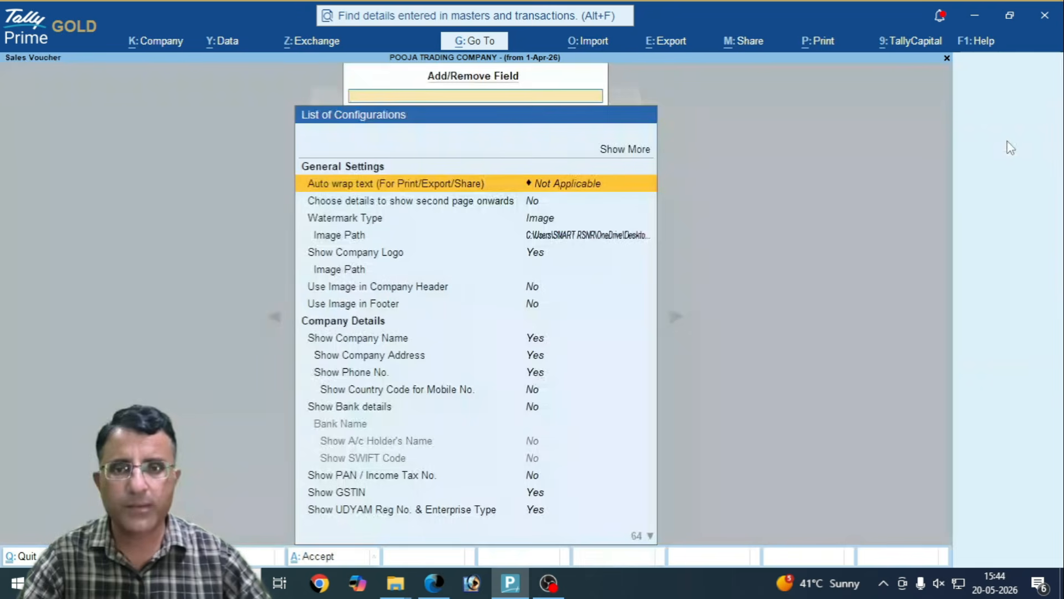
pyautogui.click(627, 150)
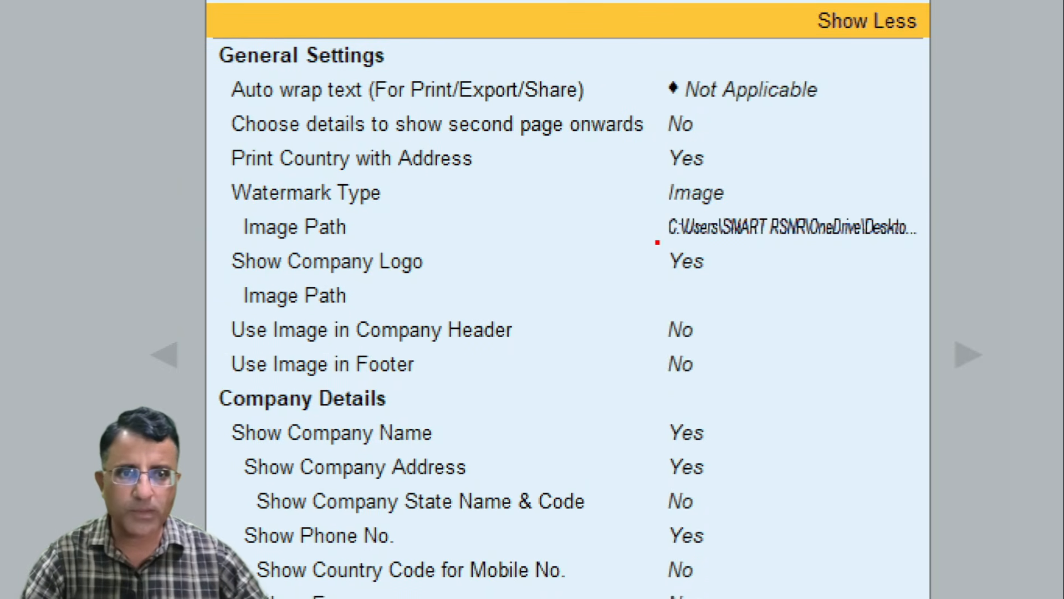
pyautogui.moveTo(652, 245)
pyautogui.mouseDown()
pyautogui.moveTo(762, 248)
pyautogui.moveTo(980, 225)
pyautogui.moveTo(745, 196)
pyautogui.moveTo(642, 227)
pyautogui.mouseUp()
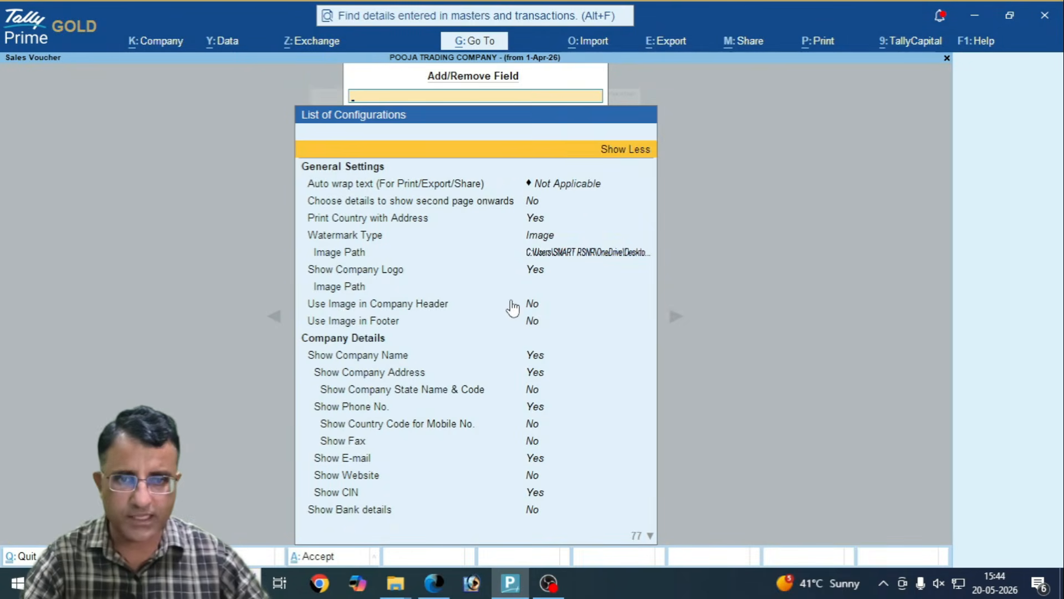
# Step: Set Use Image in Company Header to Yes for Template 4
pyautogui.click(511, 304)
pyautogui.press('Return')
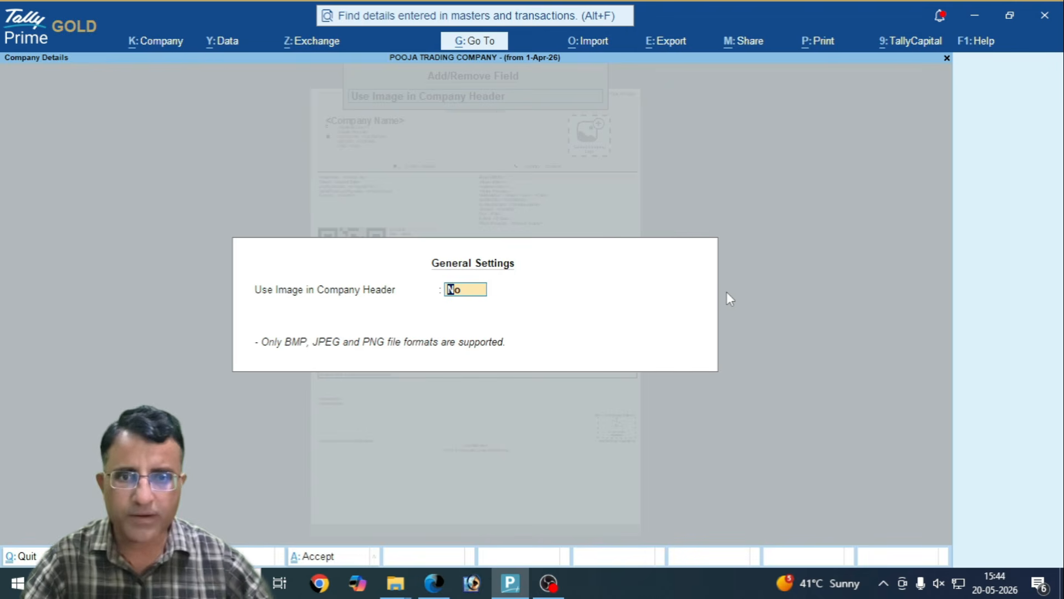
pyautogui.press('Return')
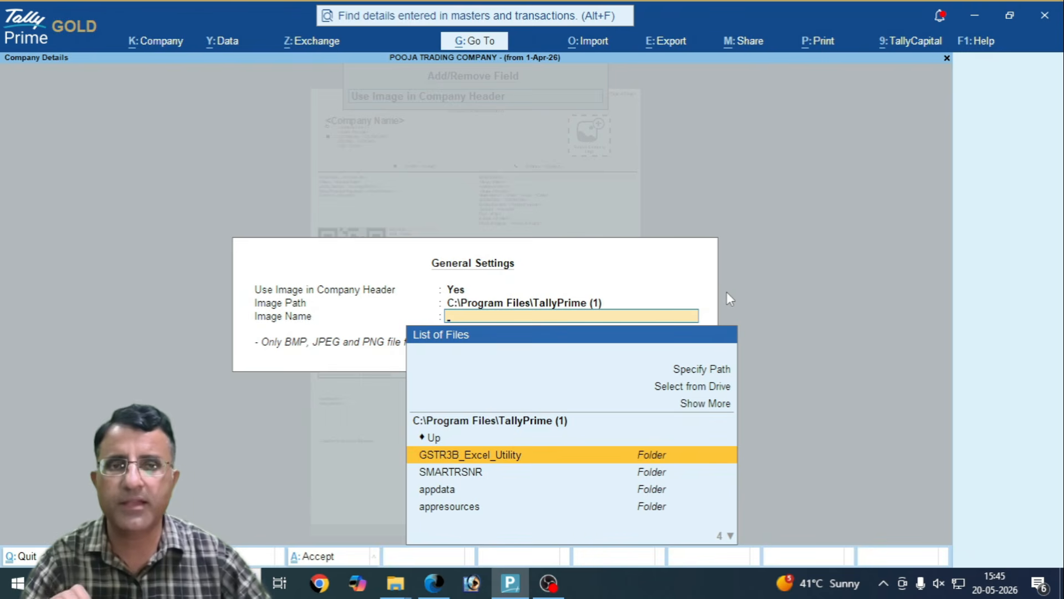
# Step: Choose the image 12222560.png from the Desktop folder as Template 4's company header image
pyautogui.press('Up')
pyautogui.press('Up')
pyautogui.press('Up')
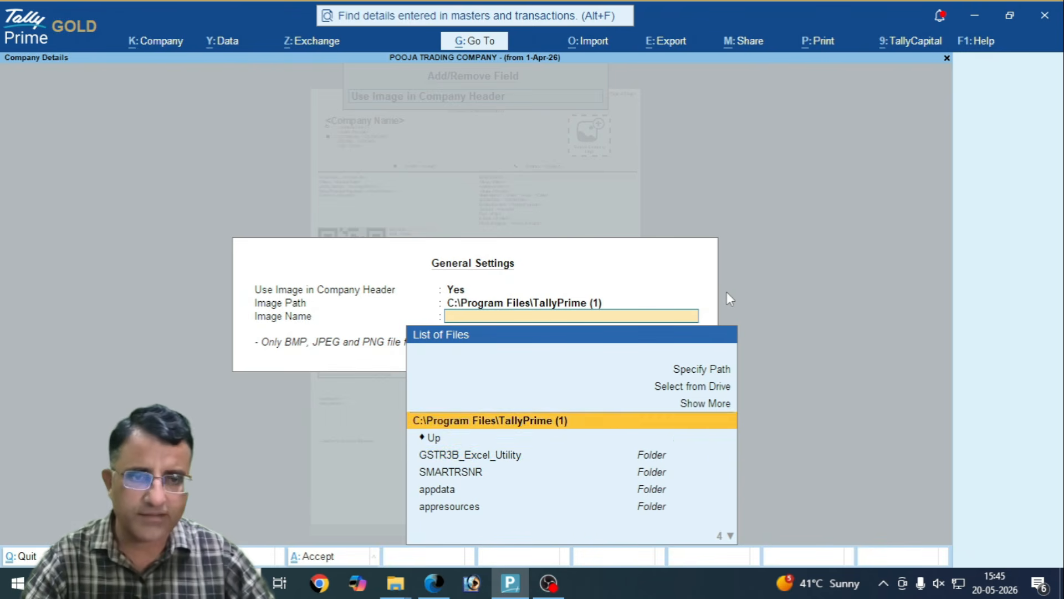
pyautogui.press('Return')
pyautogui.press('Down')
pyautogui.press('Down')
pyautogui.press('Down')
pyautogui.press('Down')
pyautogui.press('Down')
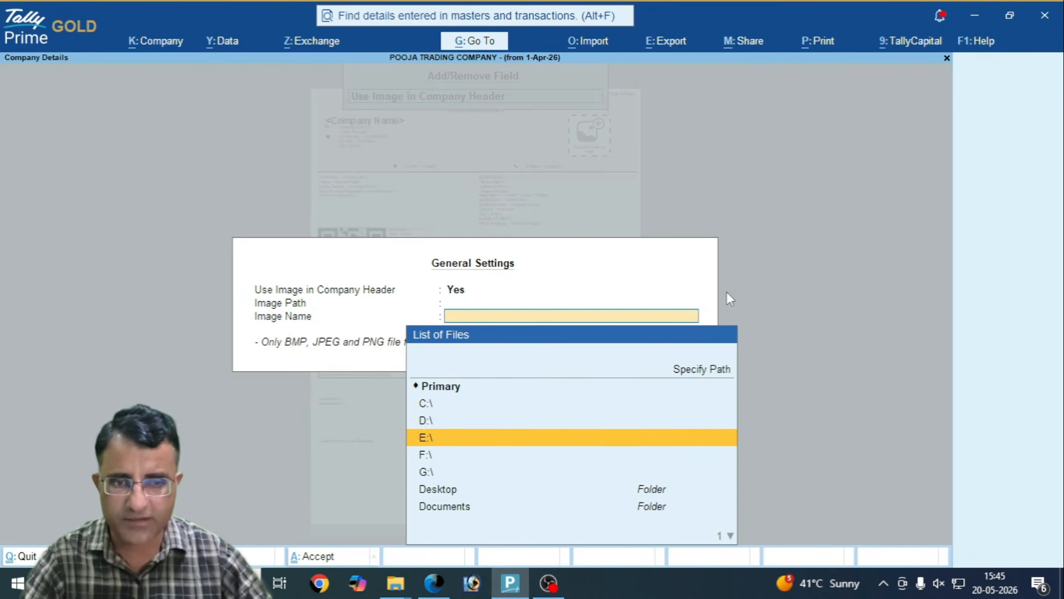
pyautogui.press('Return')
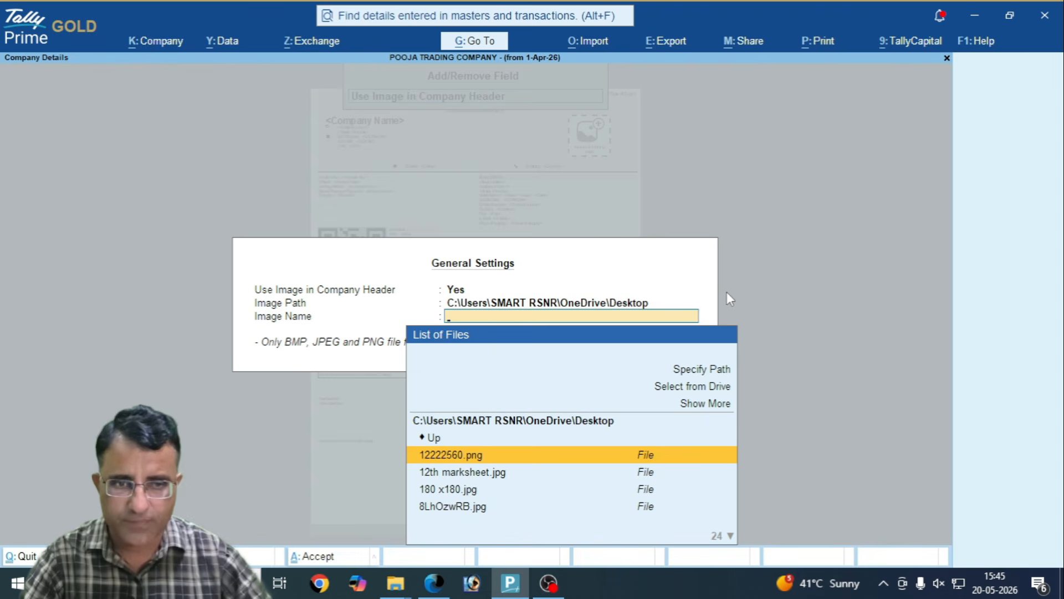
pyautogui.write('12222')
pyautogui.press('Return')
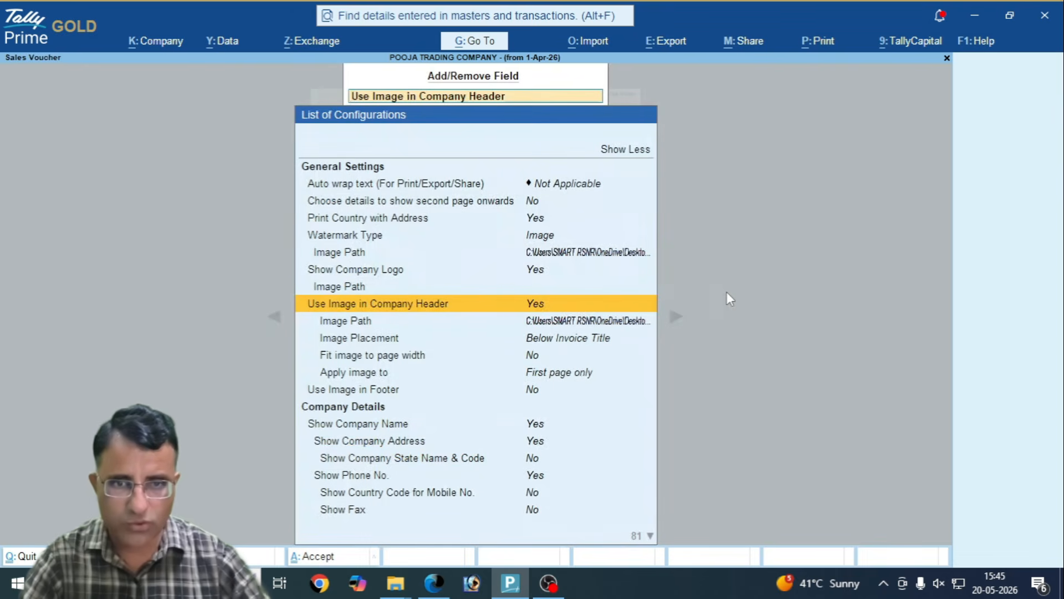
# Step: Set Fit image to page width to Yes for the header image and check its placement and page options
pyautogui.click(561, 340)
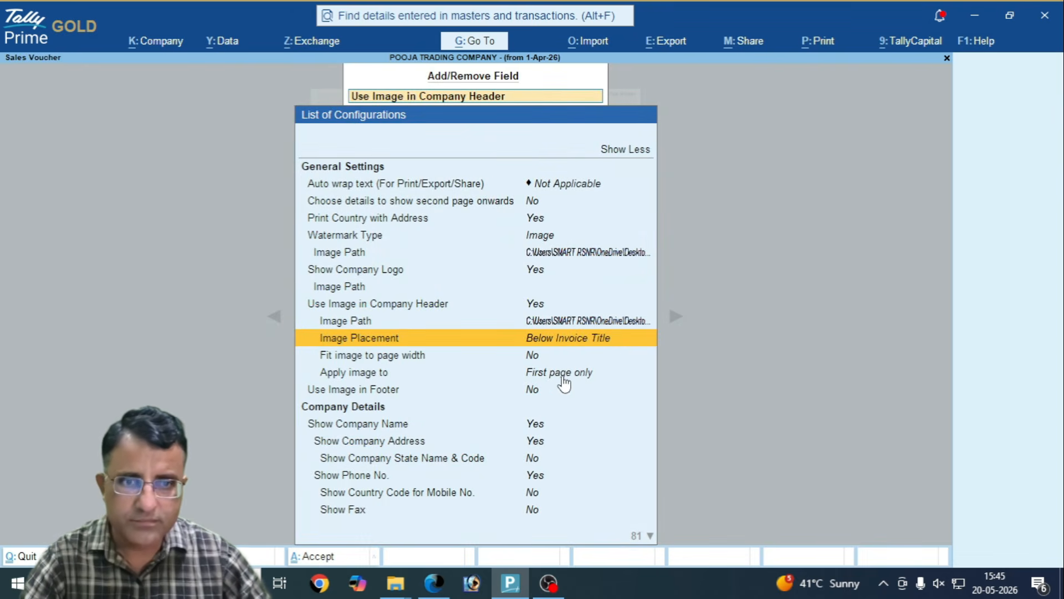
pyautogui.click(571, 361)
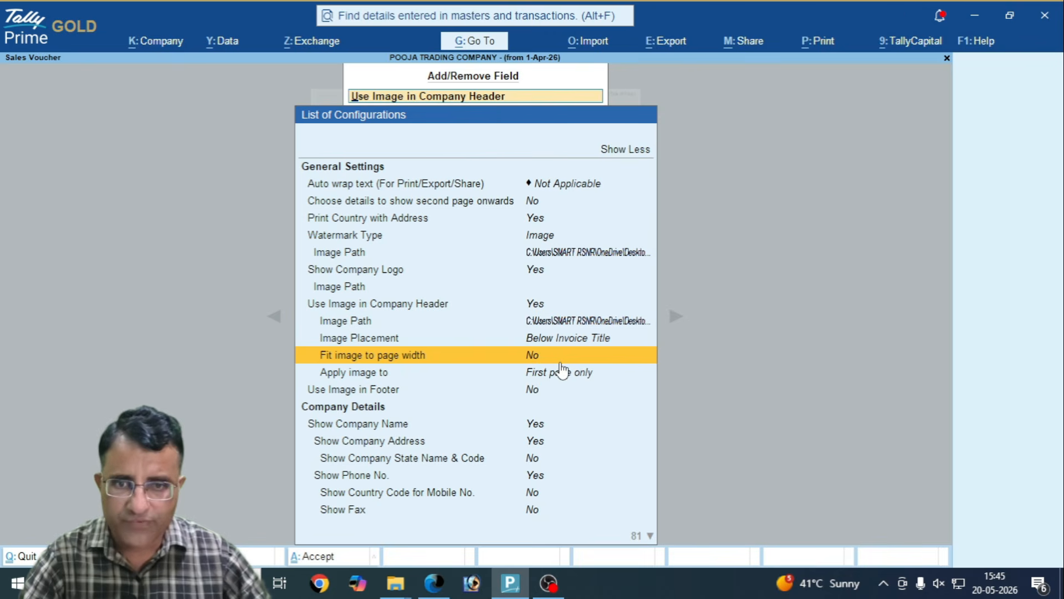
pyautogui.press('Return')
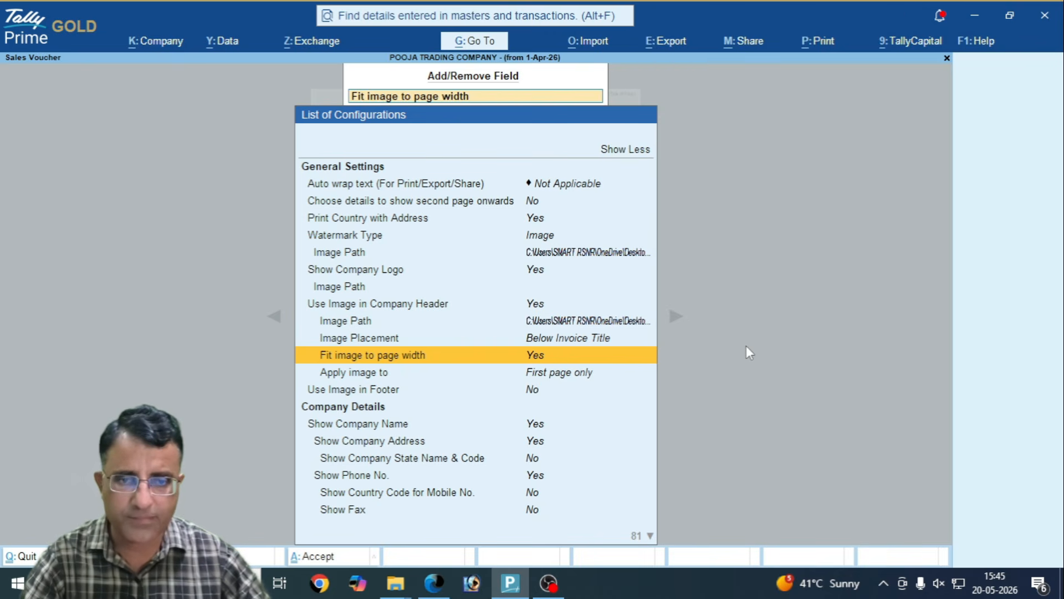
pyautogui.scroll(-1, 516, 368)
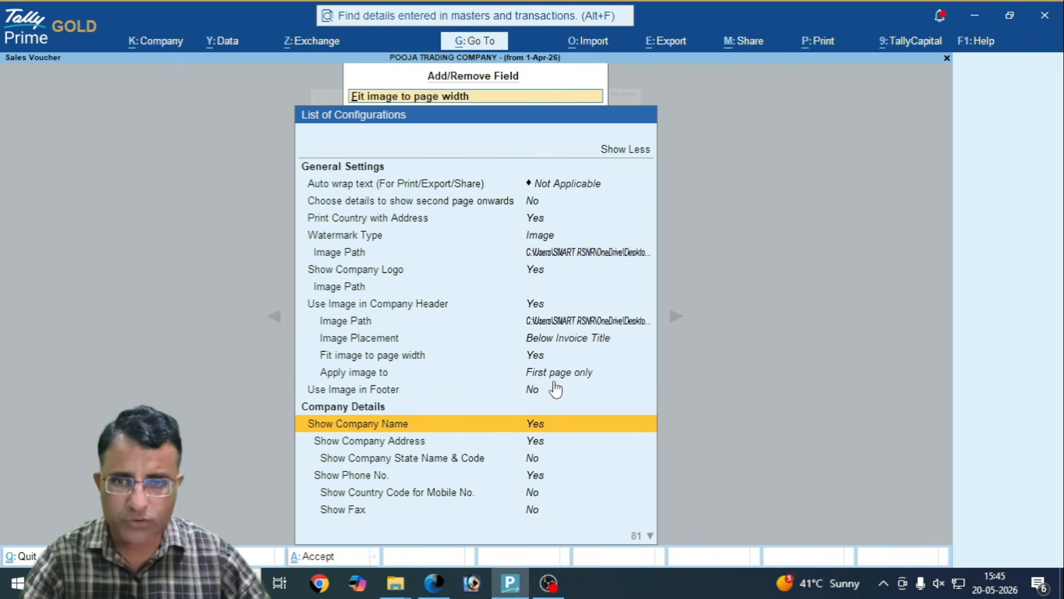
pyautogui.click(539, 380)
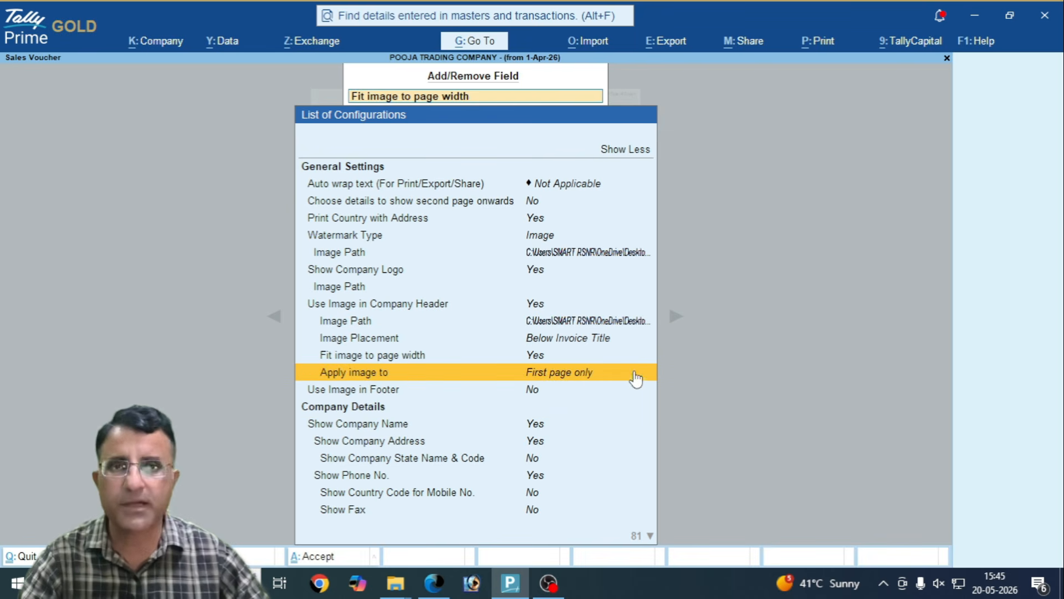
# Step: Review the remaining company, party and item table options for Template 4 and accept the field configuration
pyautogui.scroll(-4, 635, 375)
pyautogui.scroll(-4, 612, 390)
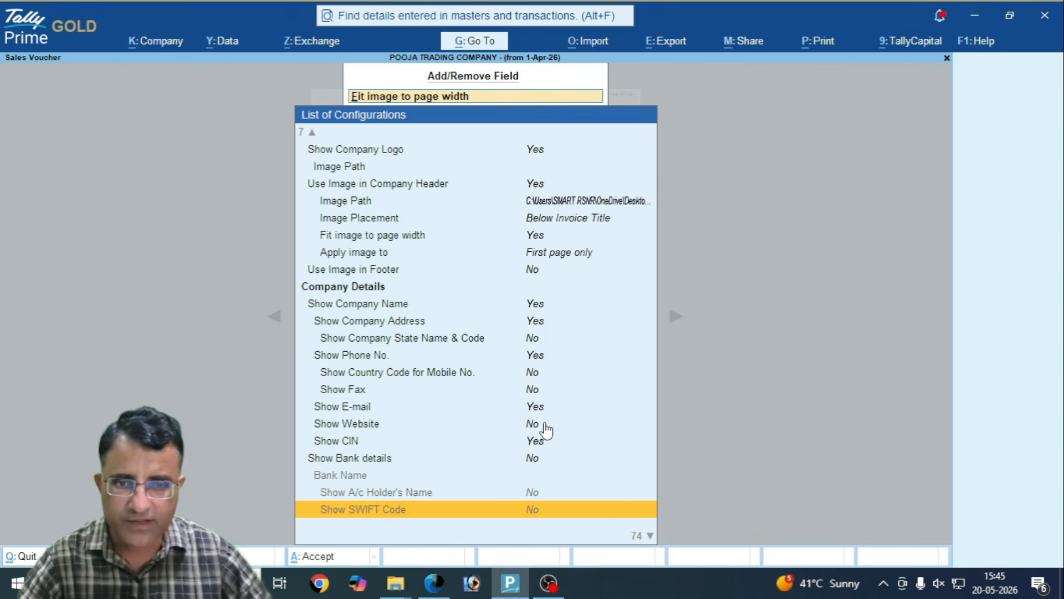
pyautogui.scroll(-7, 521, 435)
pyautogui.scroll(-20, 509, 420)
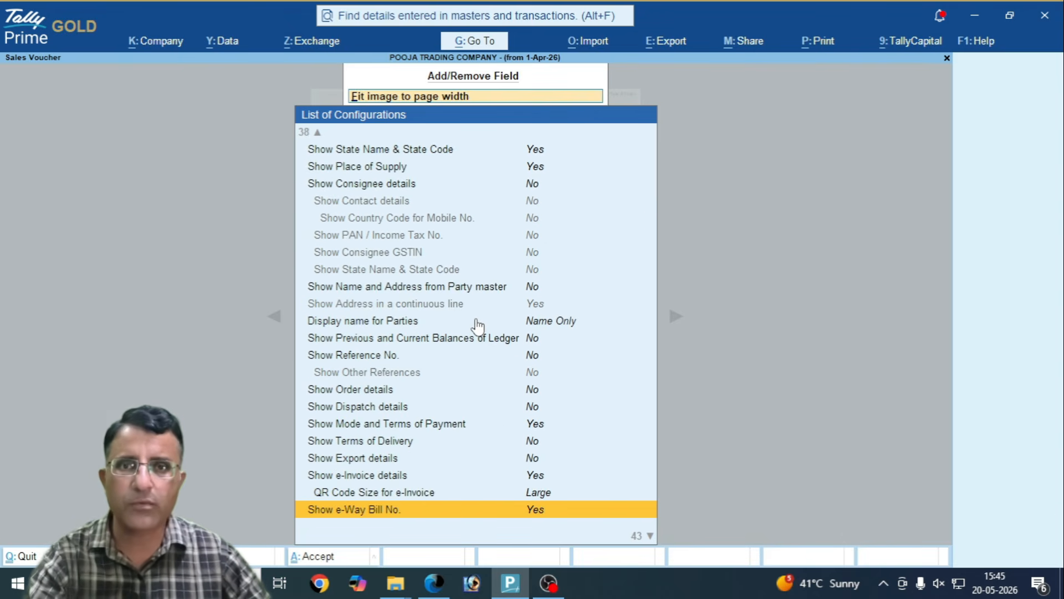
pyautogui.scroll(-3, 479, 326)
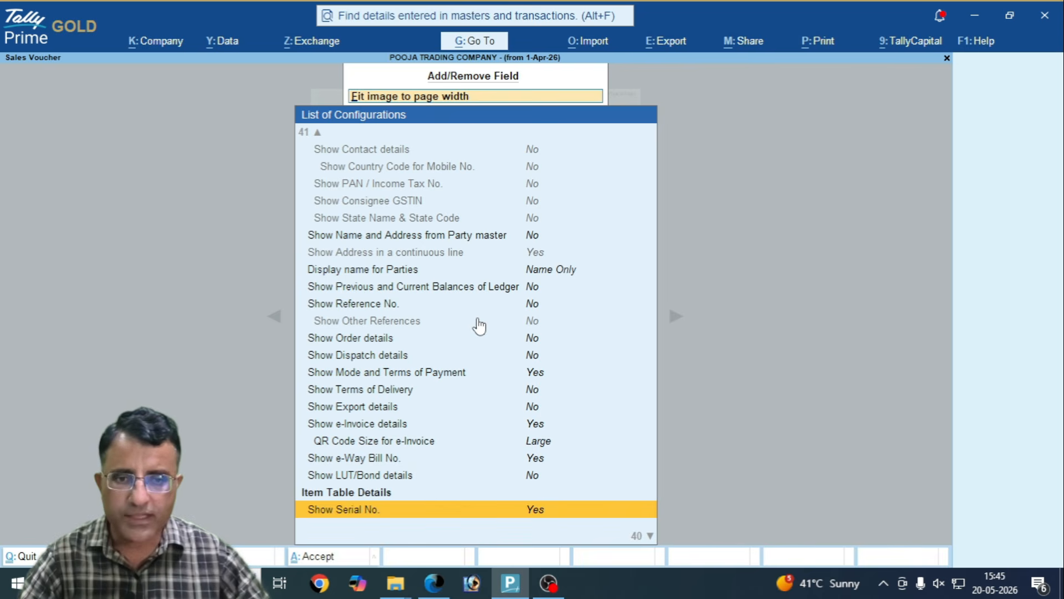
pyautogui.press('ctrl')
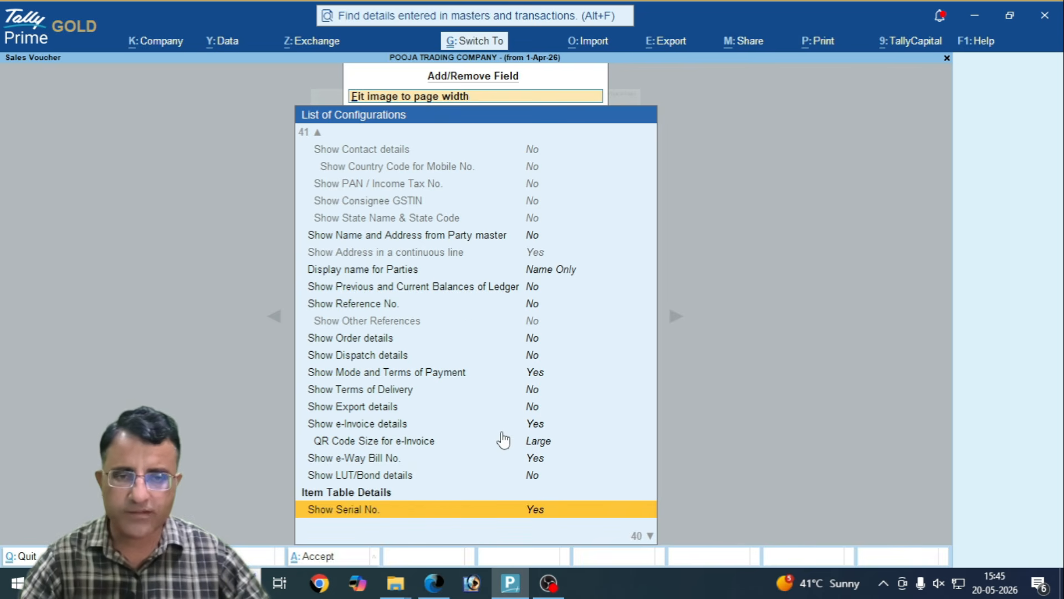
pyautogui.hotkey('ctrl', 'a')
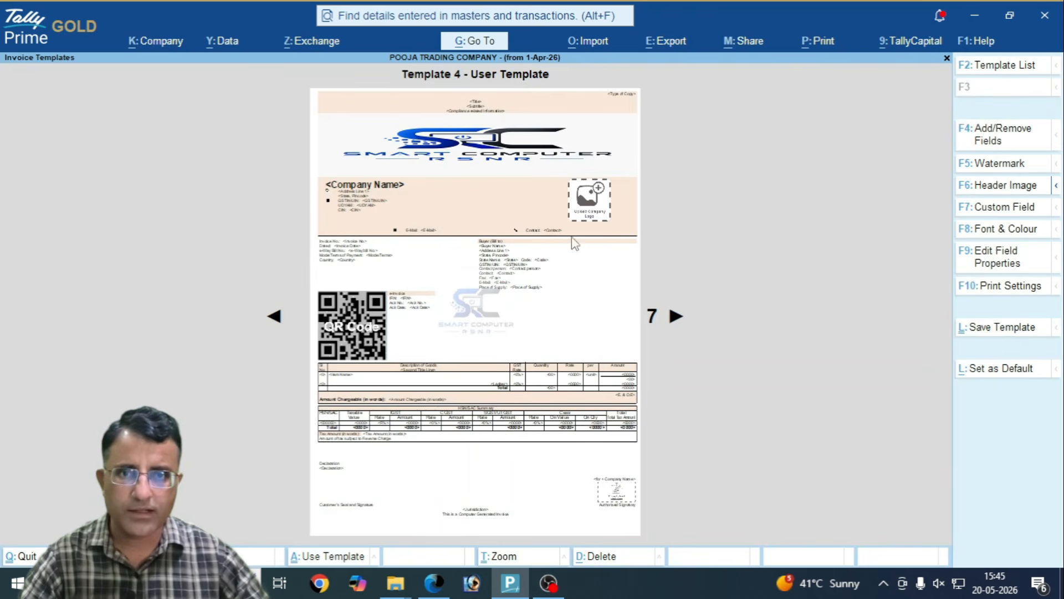
# Step: Examine the company header image up close in the Template 4 preview
pyautogui.press('ctrl')
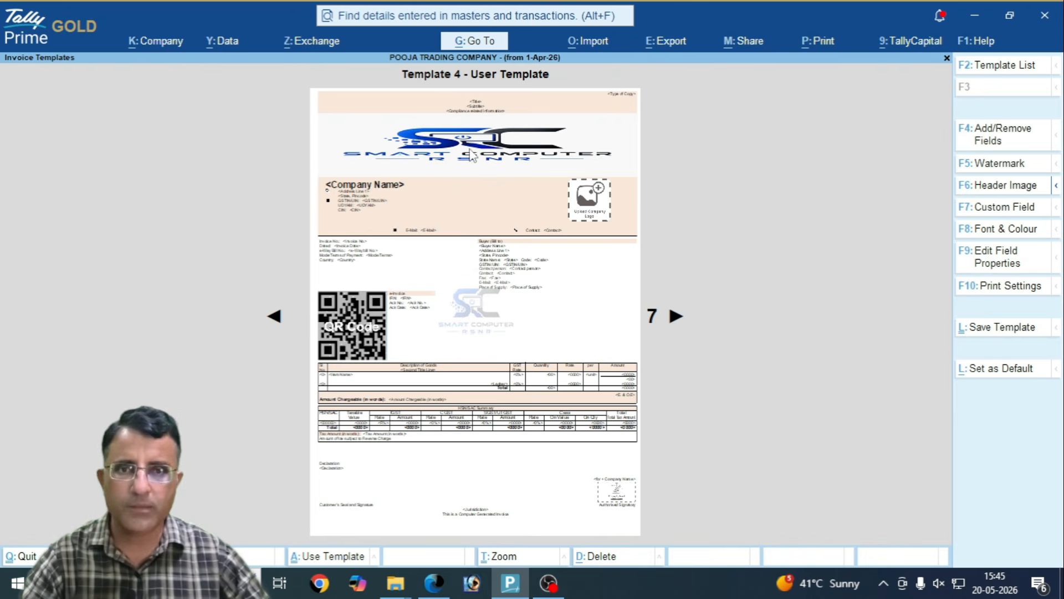
pyautogui.press('ctrl')
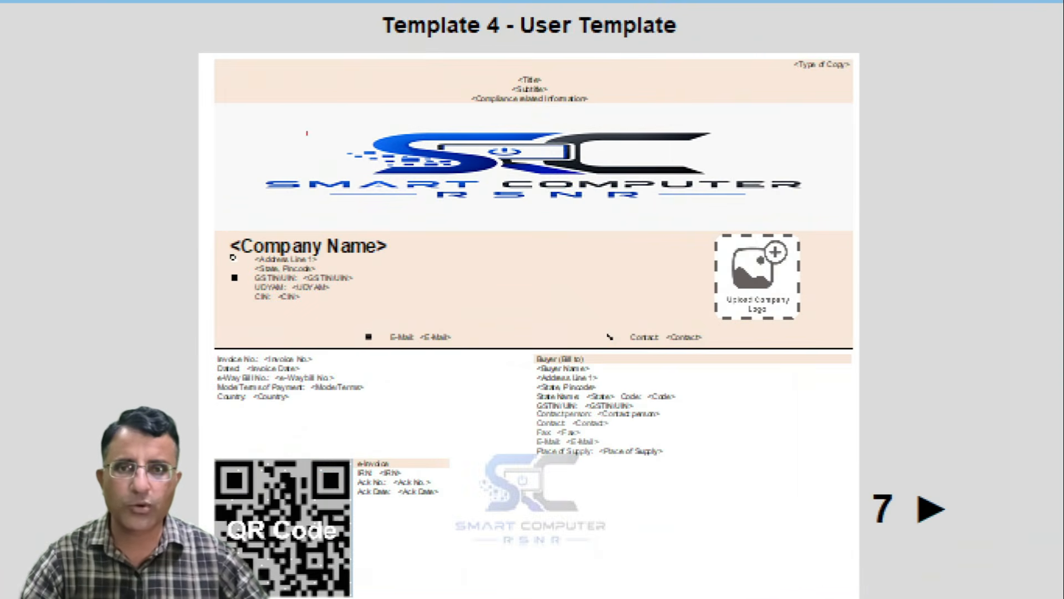
pyautogui.moveTo(240, 124)
pyautogui.mouseDown()
pyautogui.moveTo(266, 205)
pyautogui.moveTo(762, 219)
pyautogui.moveTo(530, 91)
pyautogui.moveTo(137, 148)
pyautogui.mouseUp()
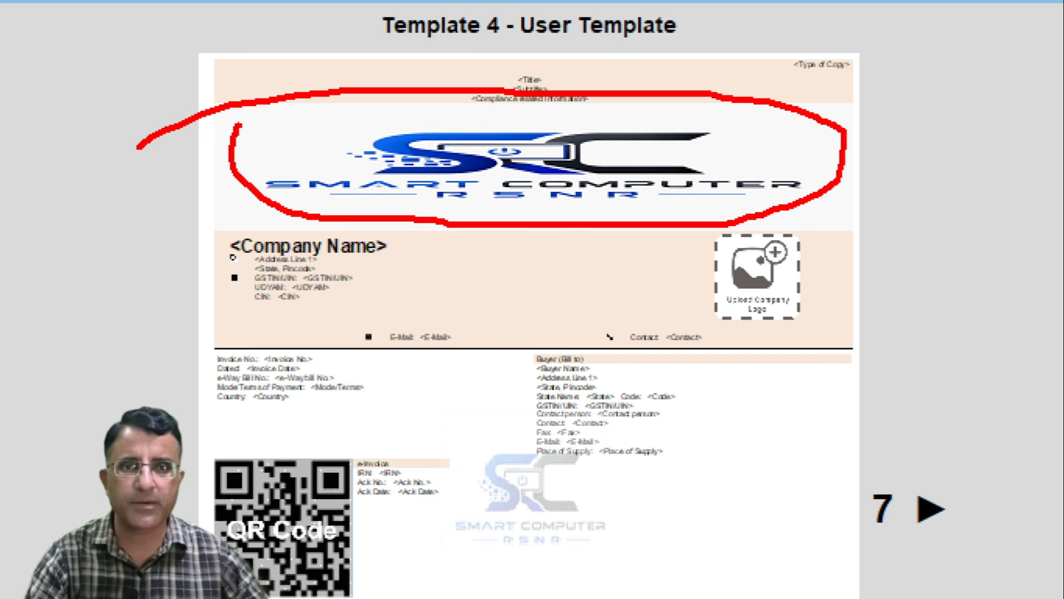
pyautogui.press('Escape')
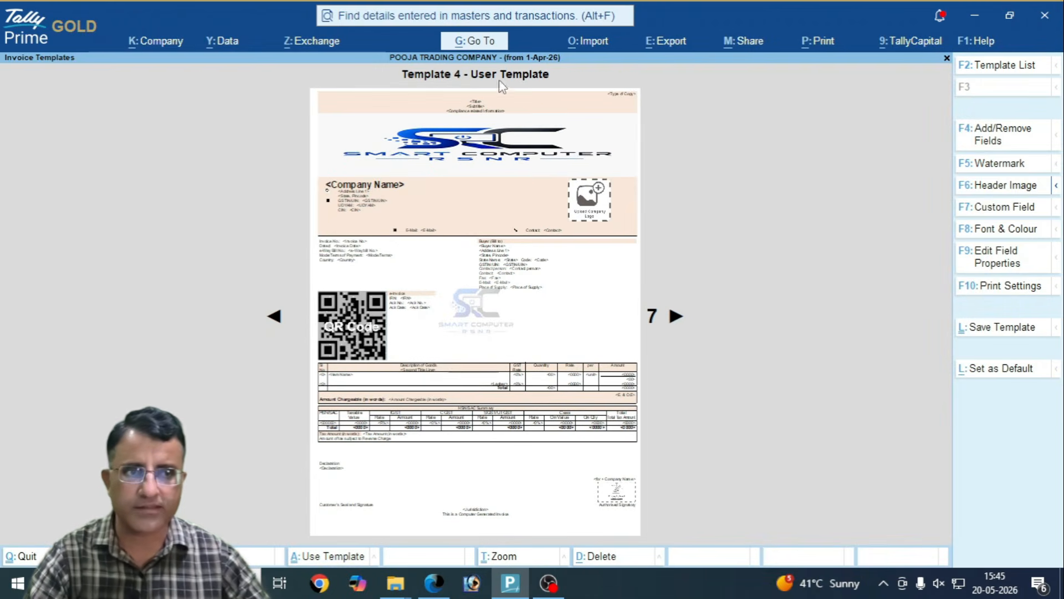
# Step: Open Template 4's watermark properties and review the type, image path and alignment settings
pyautogui.click(1006, 164)
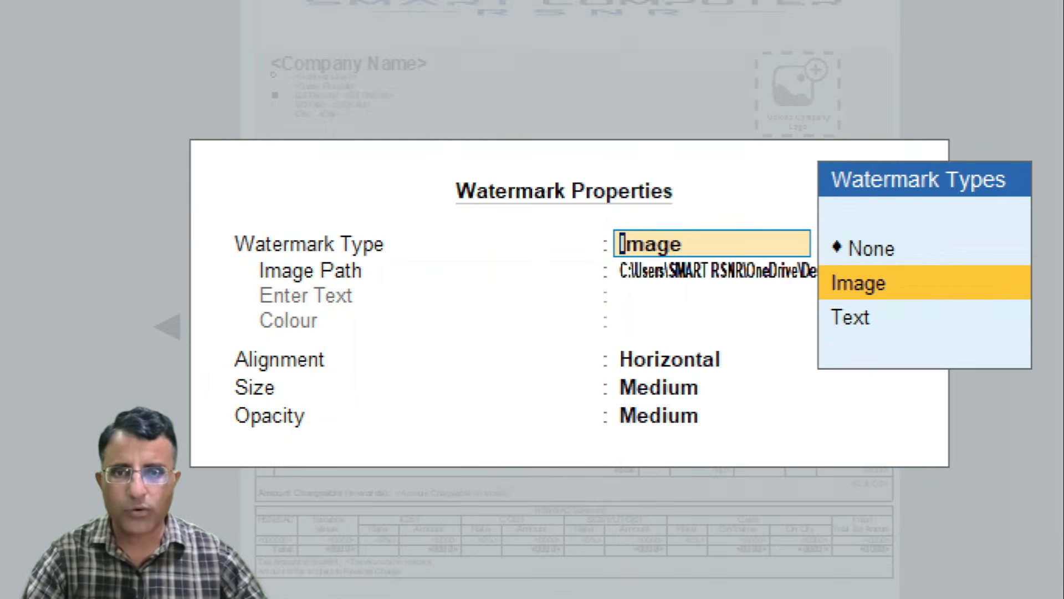
pyautogui.moveTo(424, 246); pyautogui.dragTo(557, 242)
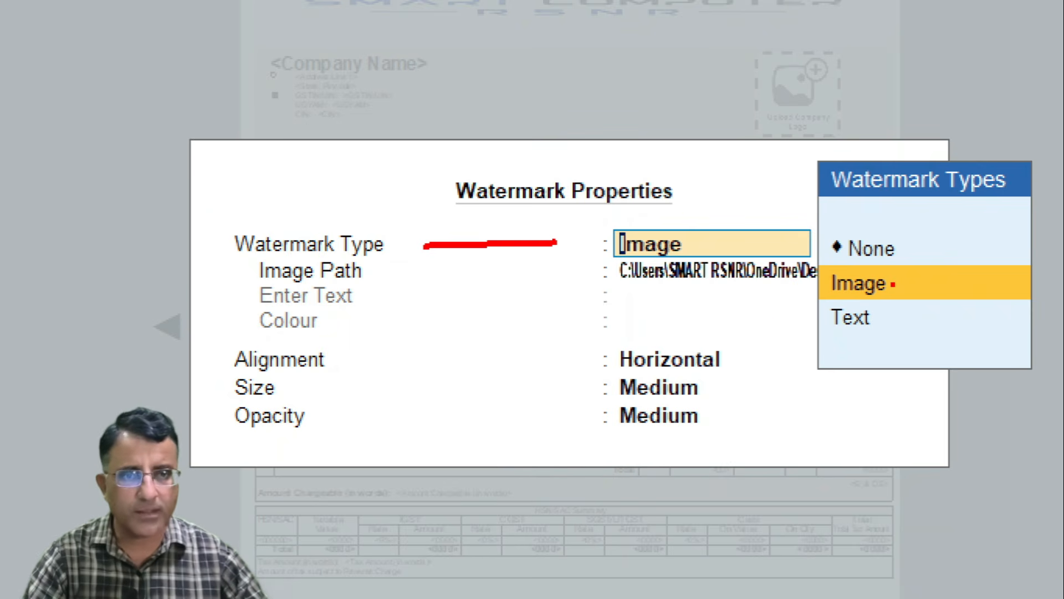
pyautogui.moveTo(371, 272); pyautogui.dragTo(537, 271)
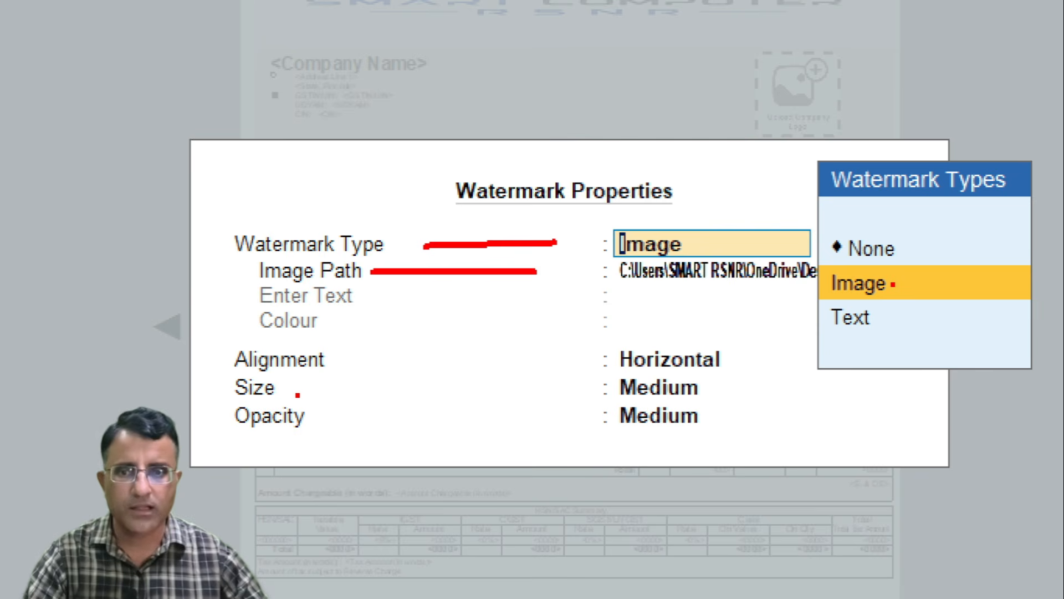
pyautogui.moveTo(331, 363); pyautogui.dragTo(616, 369)
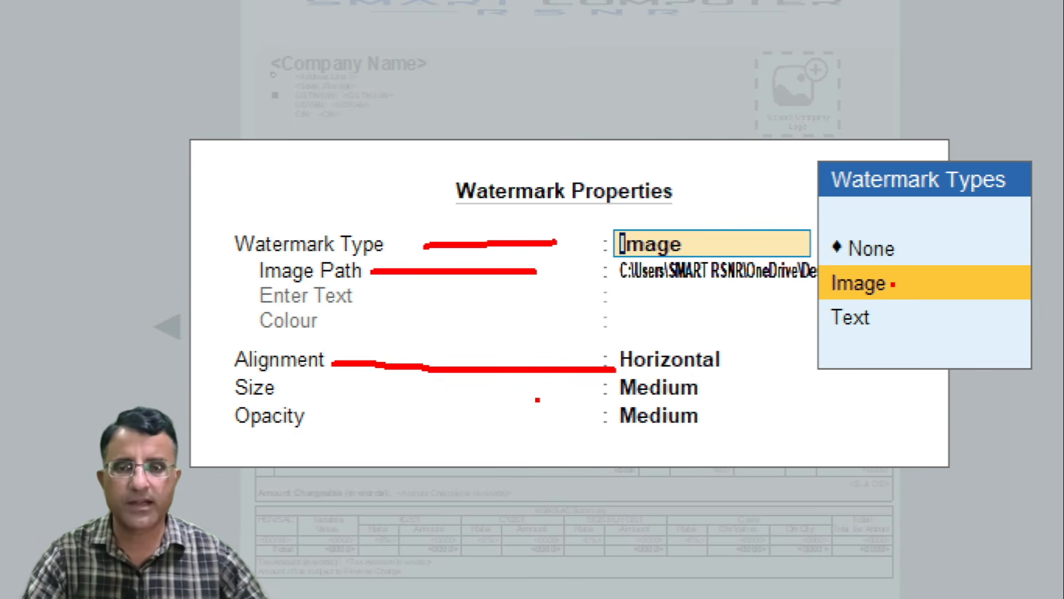
pyautogui.press('Escape')
# Step: Keep LOGO.png as the horizontally aligned watermark image and set its size to Large
pyautogui.press('Return')
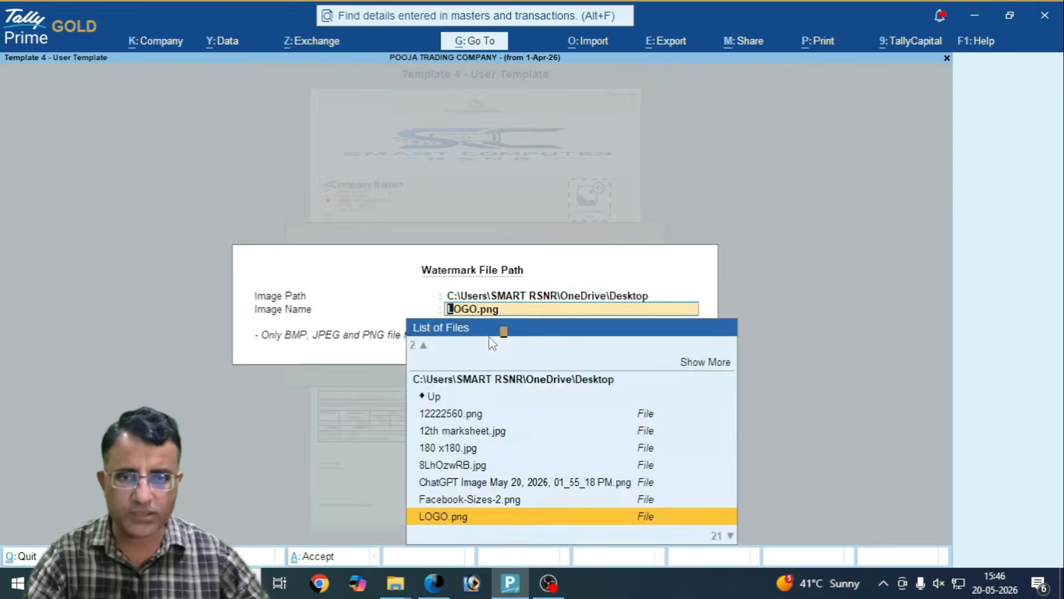
pyautogui.press('Return')
pyautogui.press('Return')
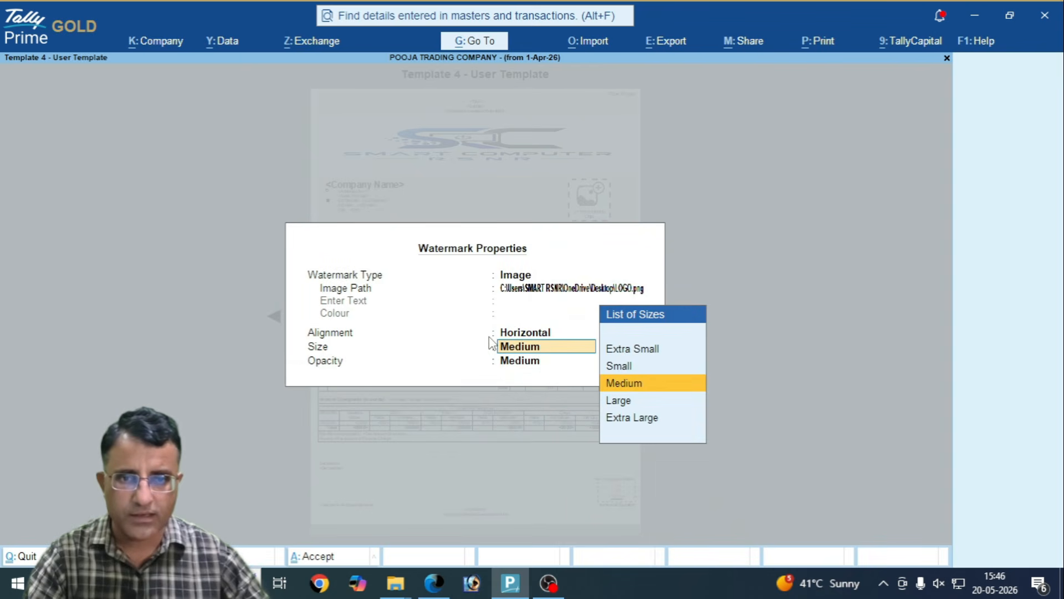
pyautogui.hotkey('ctrl', '1')
pyautogui.click(661, 396)
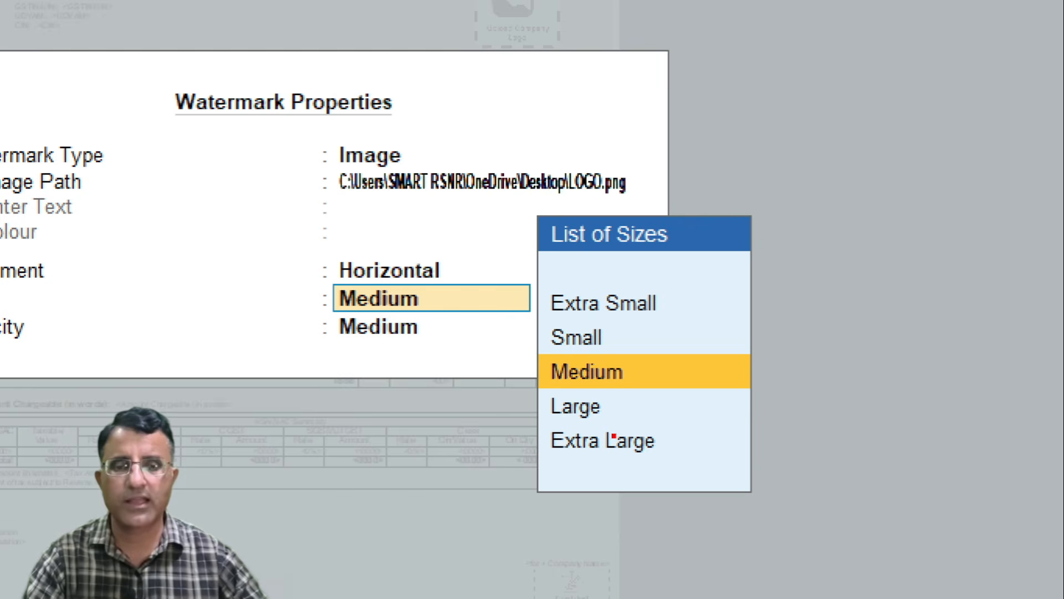
pyautogui.press('Escape')
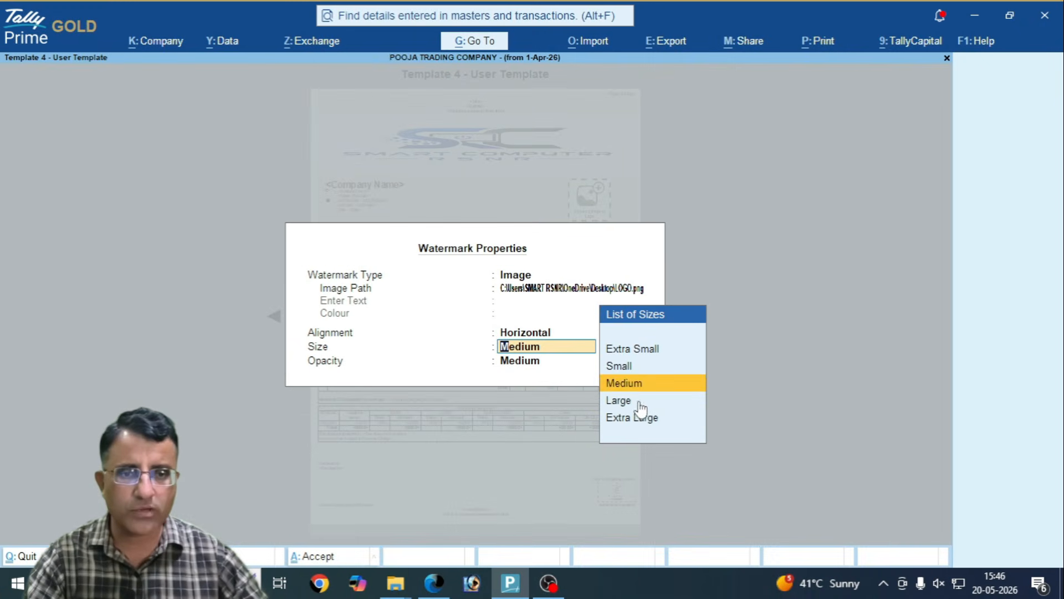
pyautogui.press('Return')
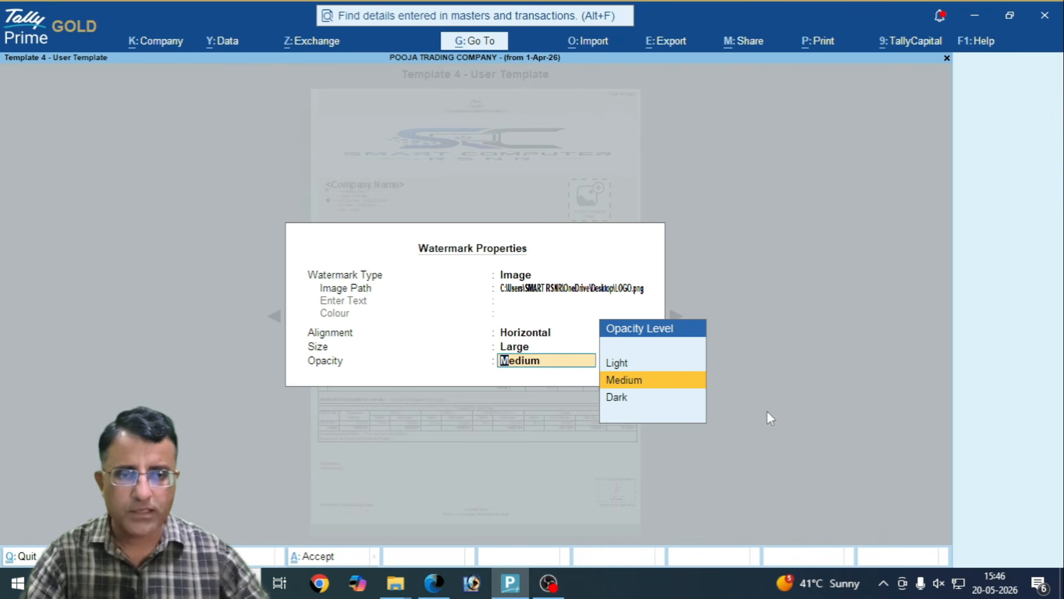
# Step: Set the watermark's opacity to Dark and inspect the watermark in the Template 4 preview
pyautogui.hotkey('ctrl', '1')
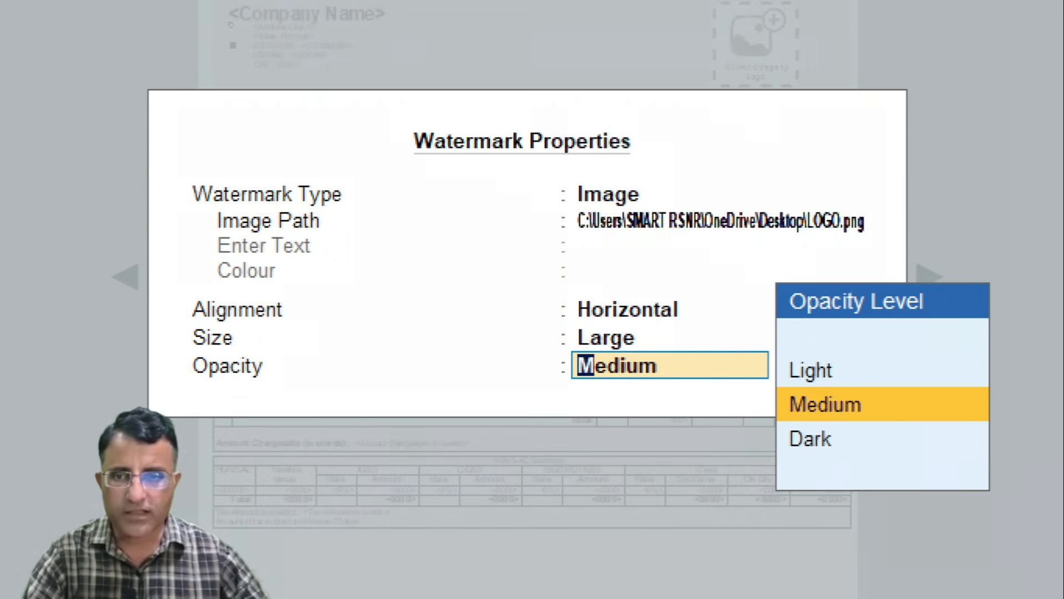
pyautogui.click(665, 381)
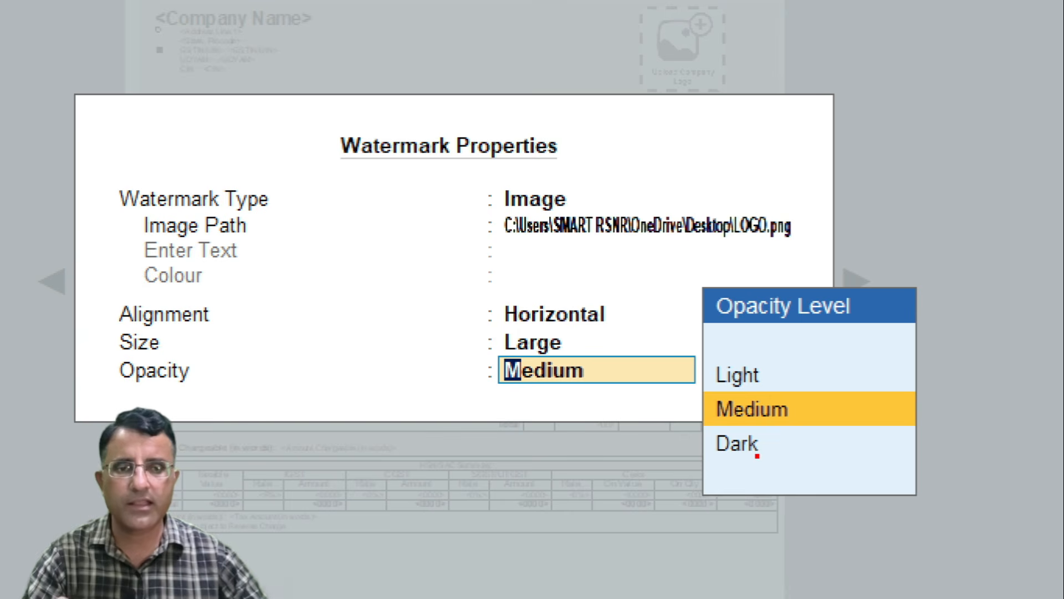
pyautogui.press('Escape')
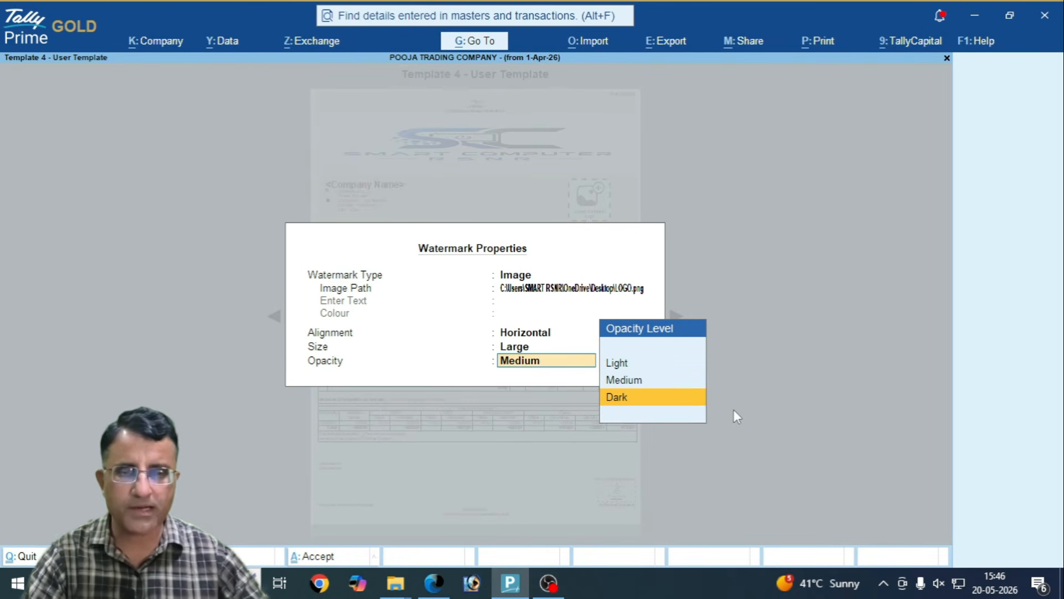
pyautogui.press('Return')
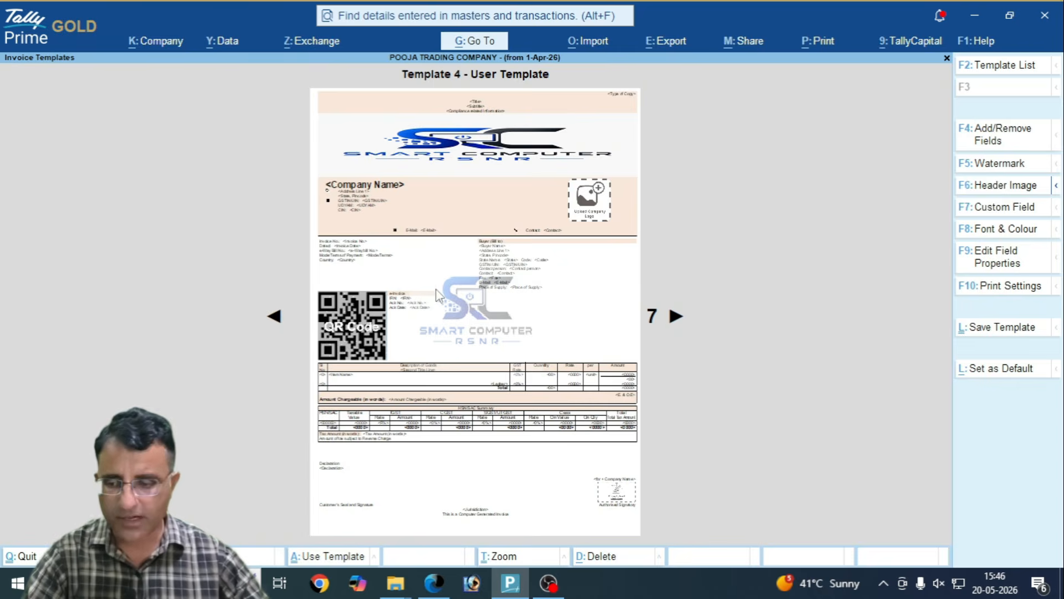
pyautogui.hotkey('ctrl', '1')
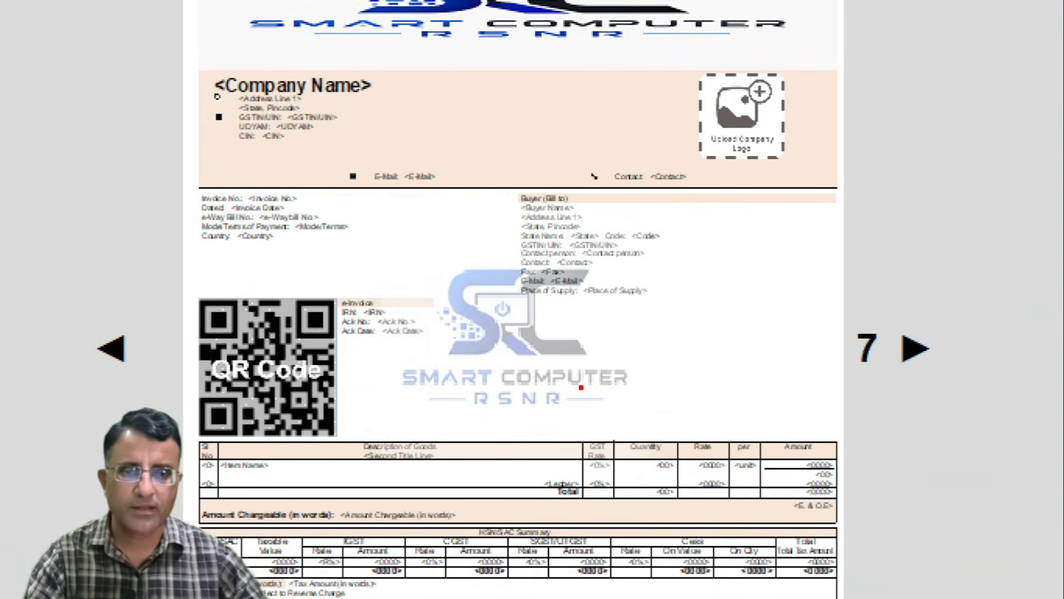
pyautogui.press('Escape')
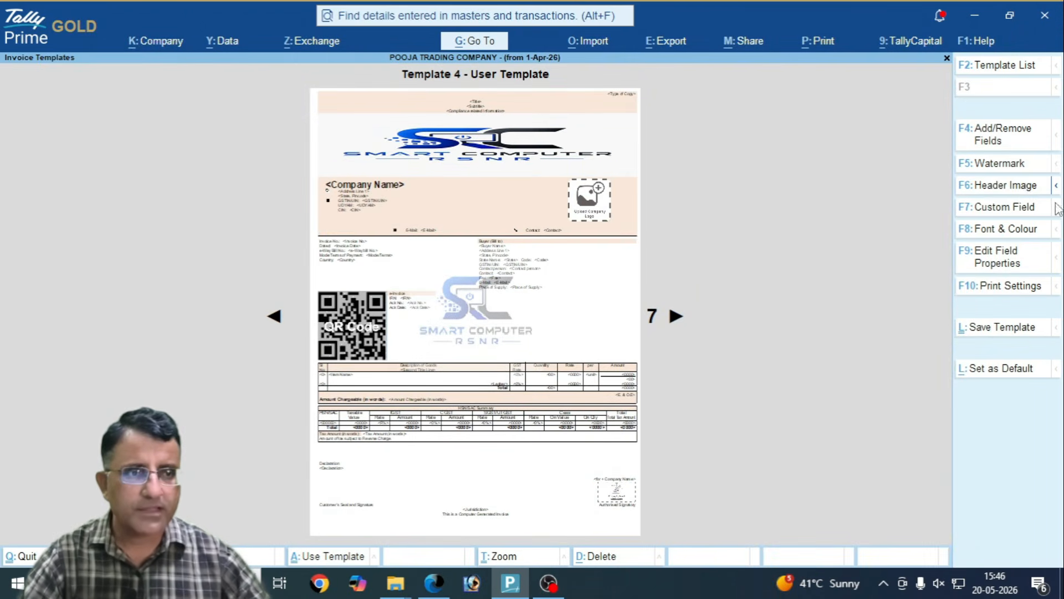
# Step: Start a custom field for Template 4 in the Company Details section
pyautogui.click(1006, 212)
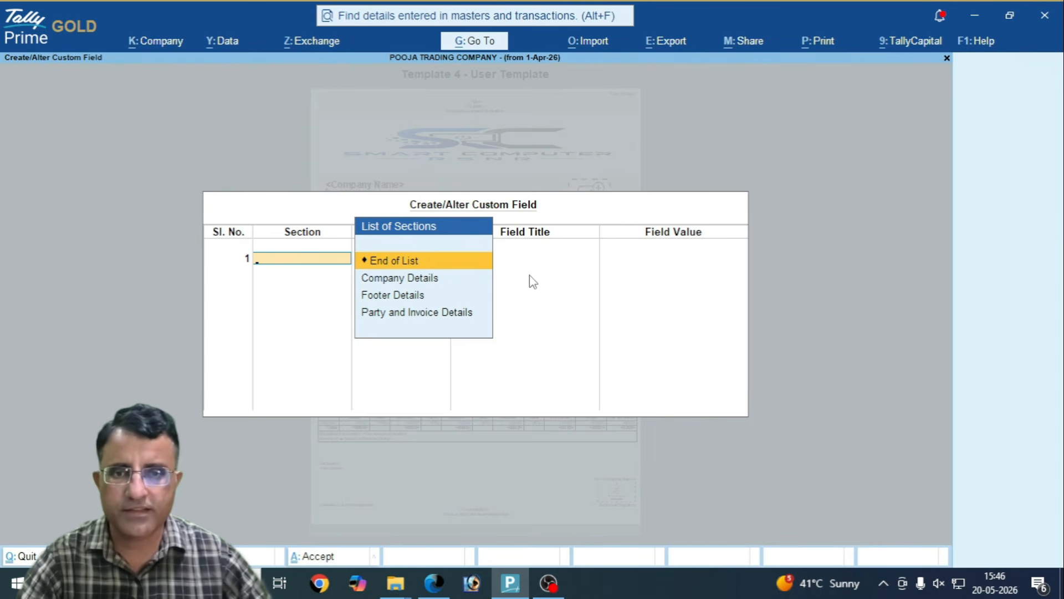
pyautogui.press('Down')
pyautogui.press('Return')
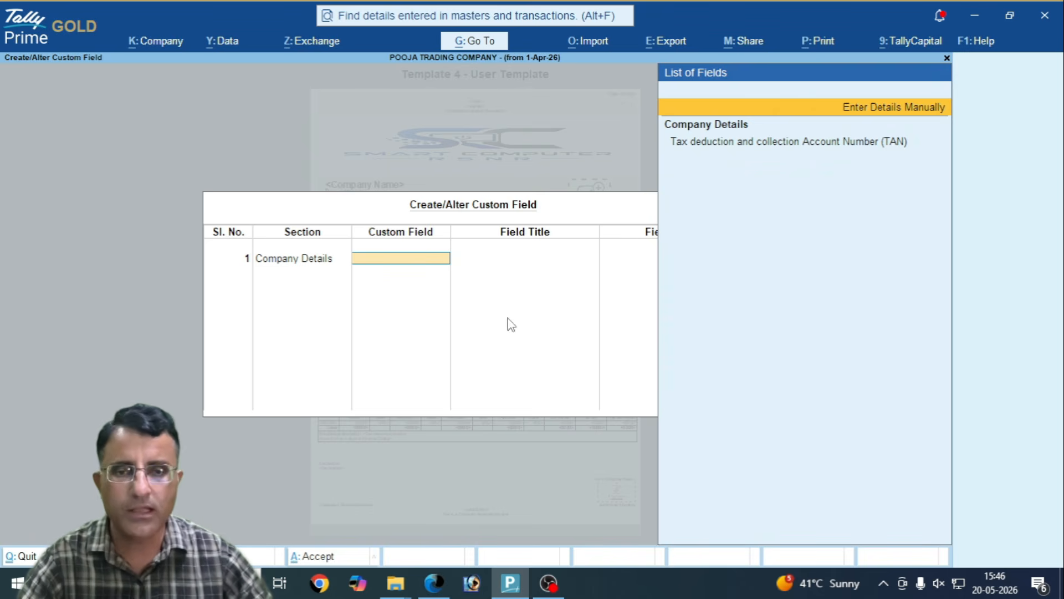
# Step: Switch to the sample invoices in Edge and mark the areas around the declaration in TEM-2.pdf where custom details could go
pyautogui.click(432, 583)
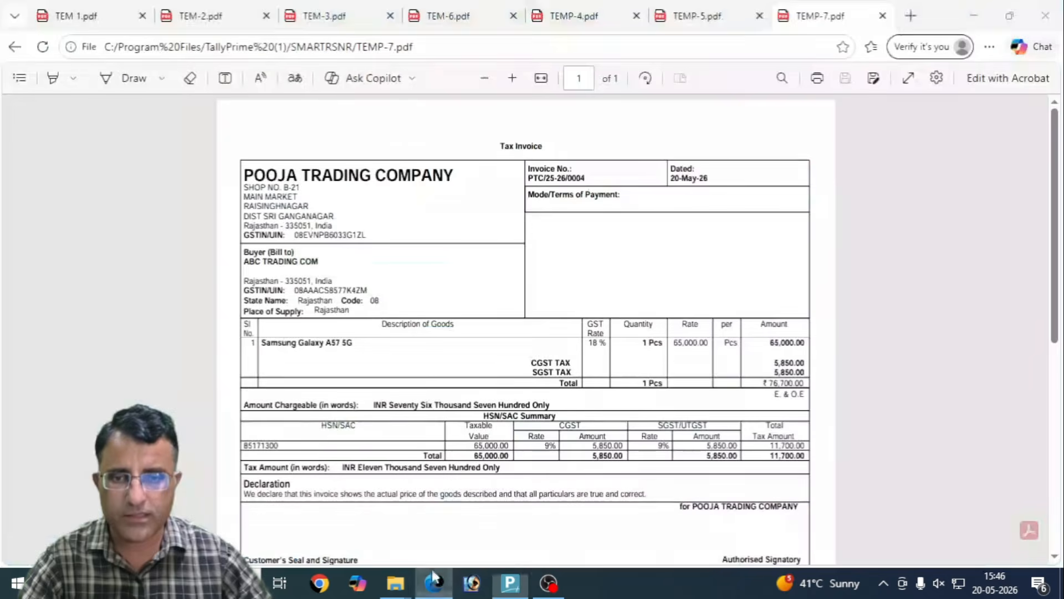
pyautogui.scroll(-3, 420, 368)
pyautogui.click(233, 25)
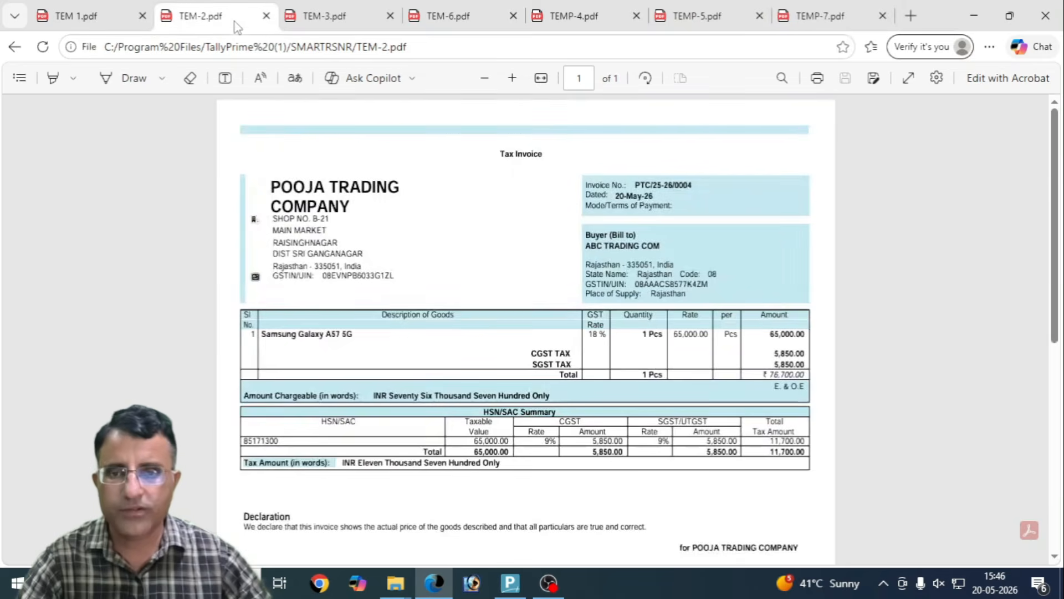
pyautogui.scroll(-6, 371, 427)
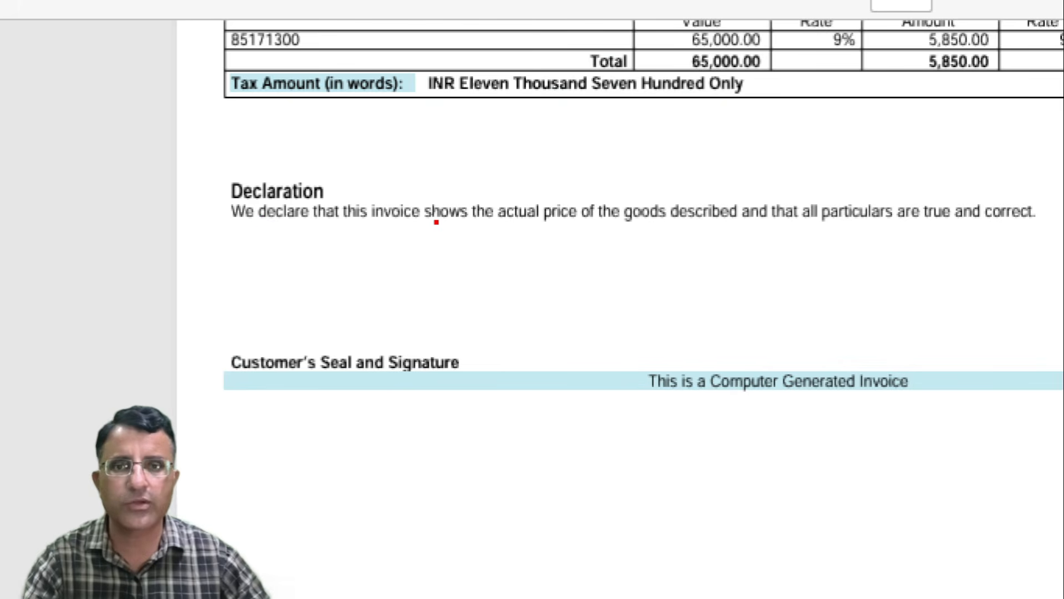
pyautogui.moveTo(229, 126); pyautogui.dragTo(429, 127)
pyautogui.moveTo(237, 156)
pyautogui.mouseDown()
pyautogui.moveTo(414, 157)
pyautogui.moveTo(424, 184)
pyautogui.mouseUp()
pyautogui.moveTo(259, 279); pyautogui.dragTo(471, 273)
pyautogui.moveTo(259, 316); pyautogui.dragTo(509, 317)
pyautogui.moveTo(302, 235); pyautogui.dragTo(477, 236)
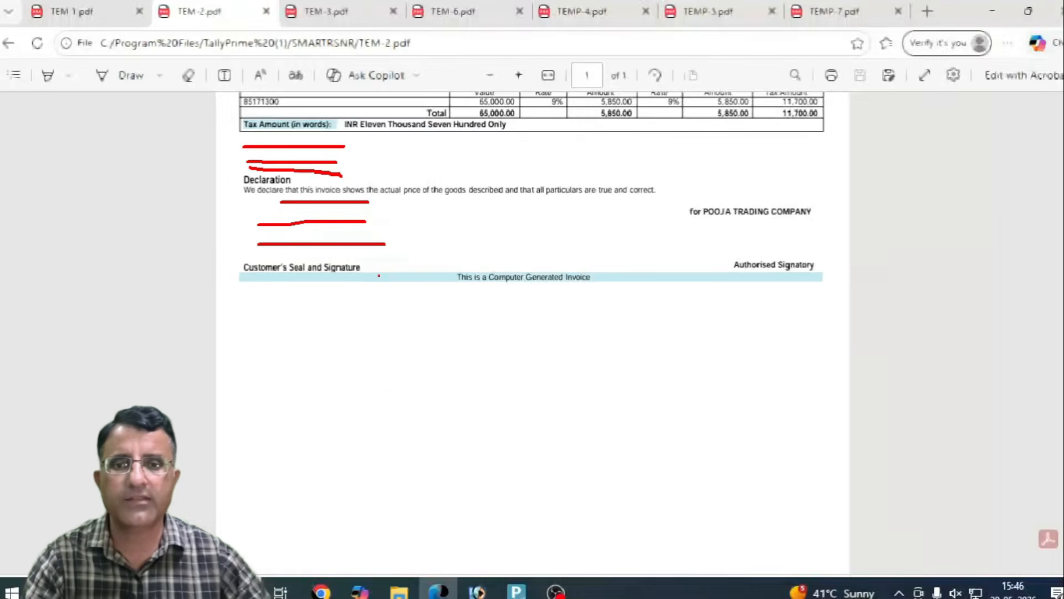
pyautogui.press('Escape')
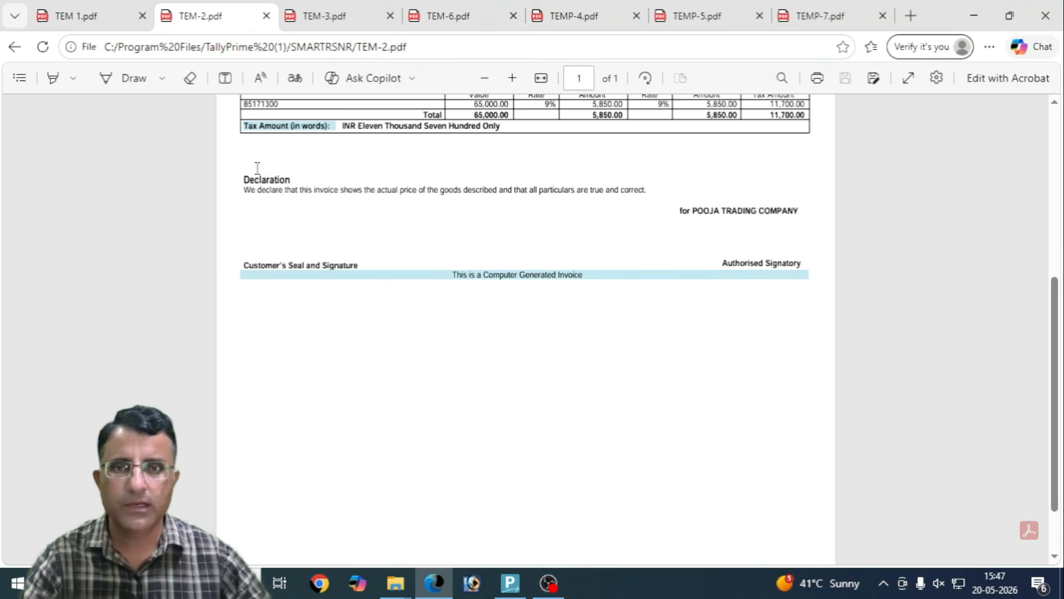
# Step: Switch back to TallyPrime and enter the Company Details custom field manually with the title SMART COMPUTER RAISINGHNAGAR and no value
pyautogui.click(509, 584)
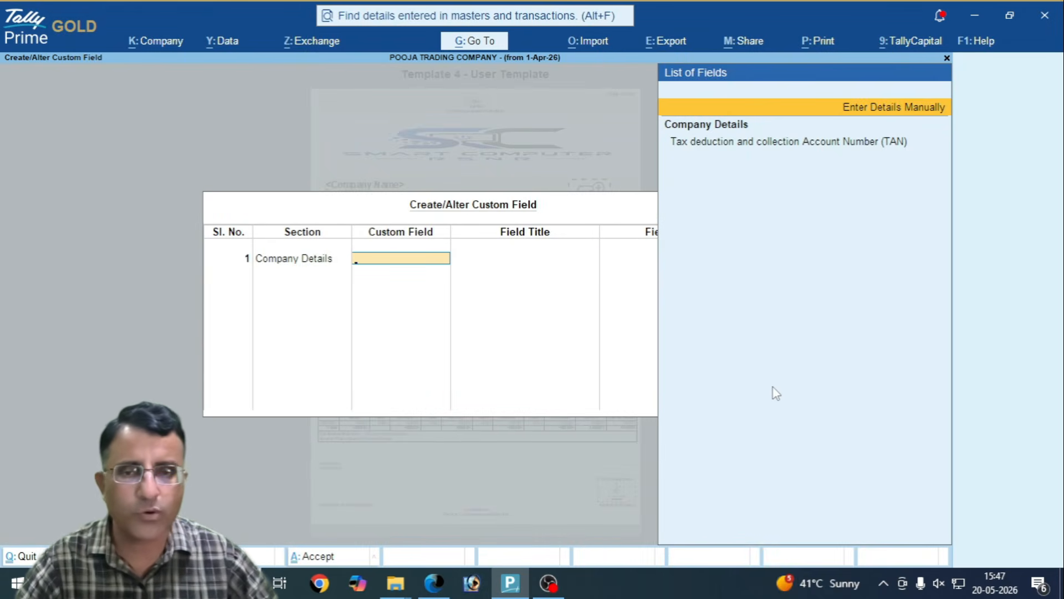
pyautogui.press('Return')
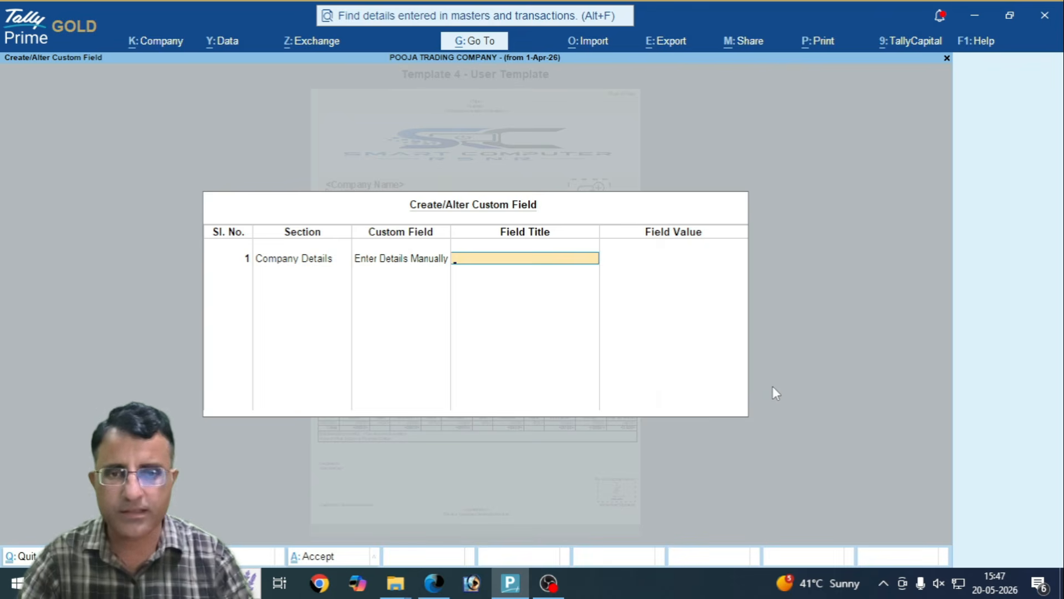
pyautogui.write('SMA')
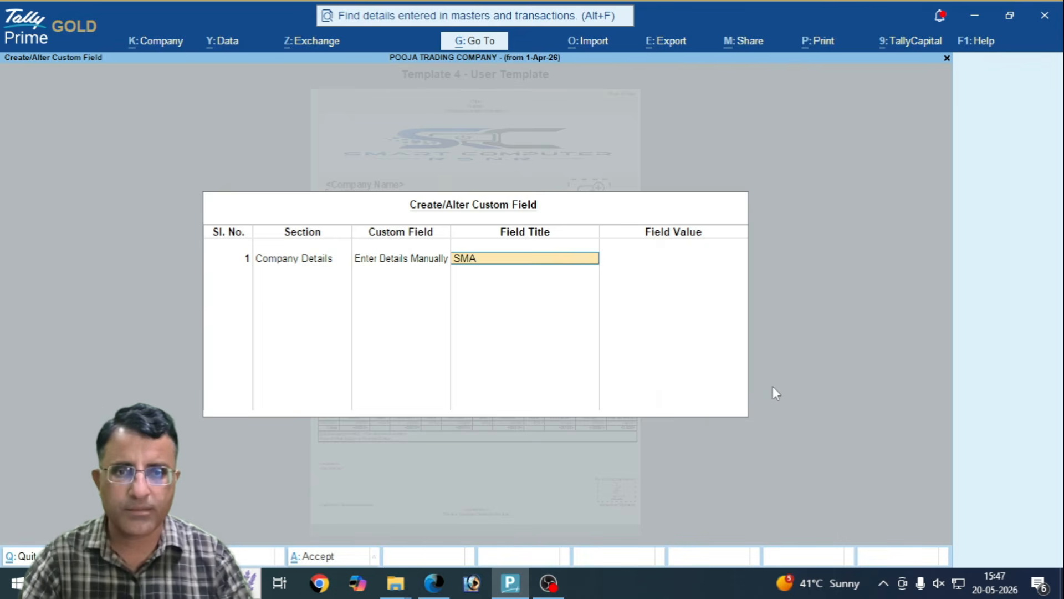
pyautogui.write('RT COMPUT')
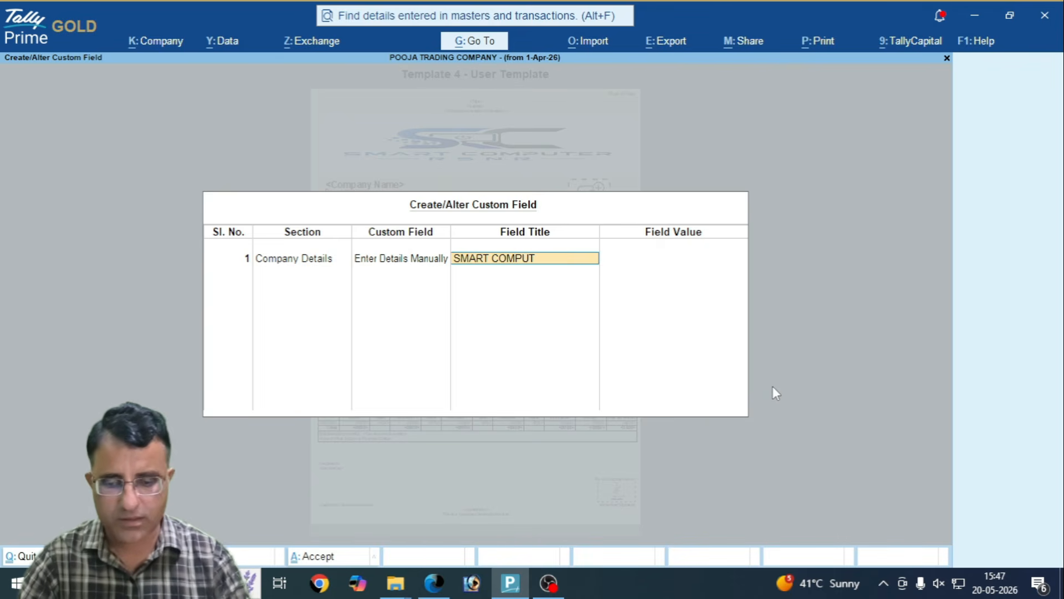
pyautogui.write('ER RAISINGHNAGAR')
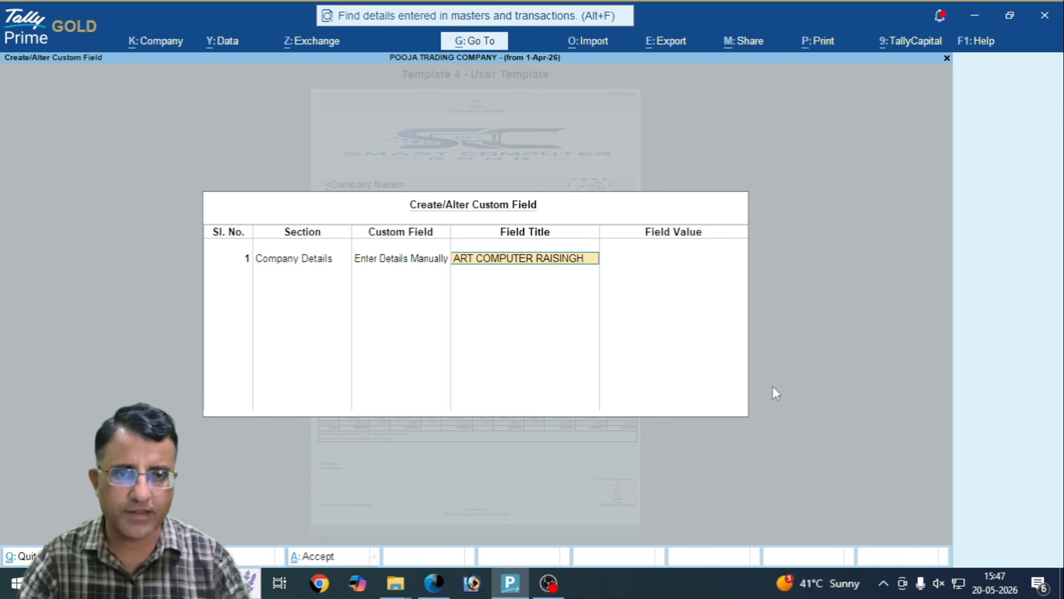
pyautogui.press('Return')
pyautogui.press('Return')
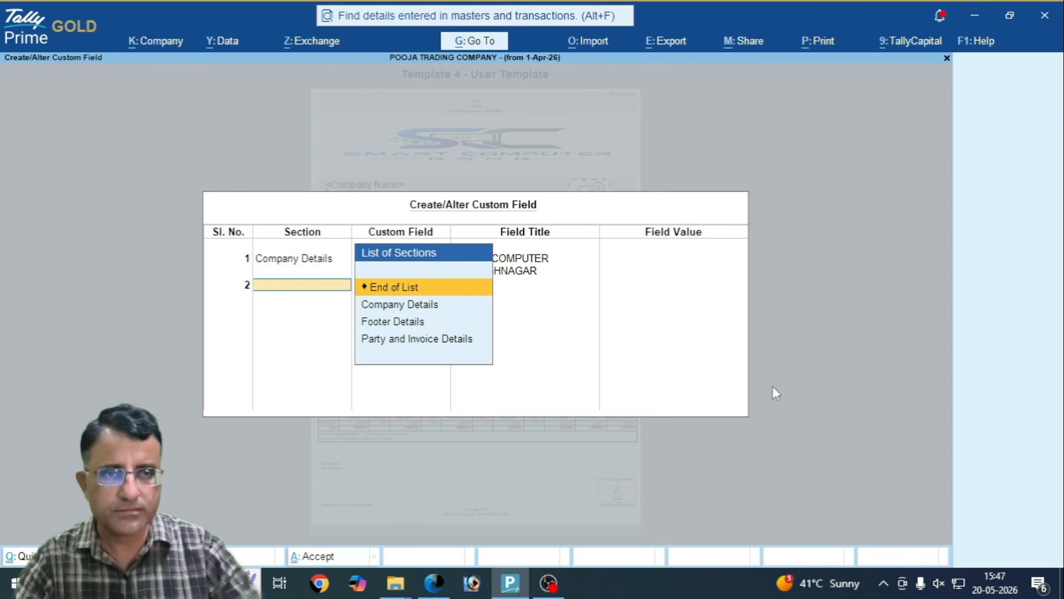
# Step: Start a second custom field in the Footer Details section
pyautogui.press('Down')
pyautogui.press('Down')
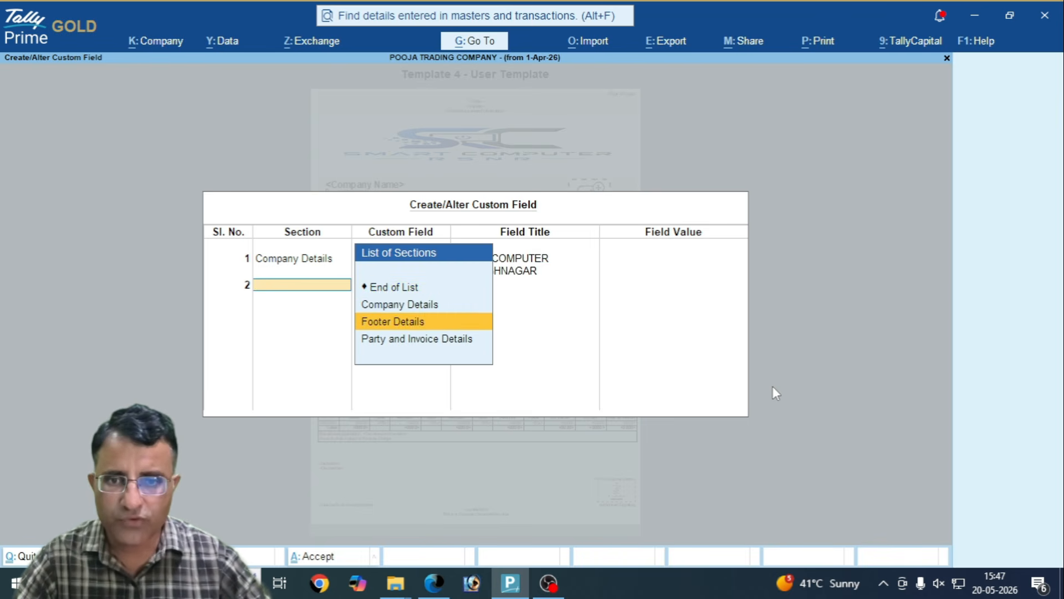
pyautogui.press('Return')
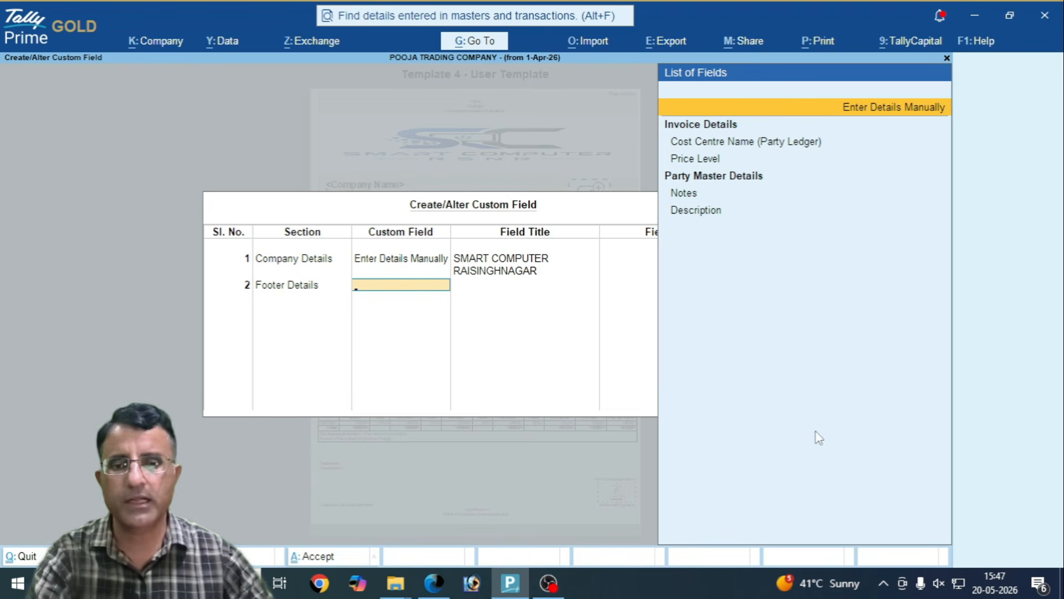
# Step: Switch to TEM-2.pdf in Edge and examine the invoice's footer area around the declaration and signatures
pyautogui.click(434, 583)
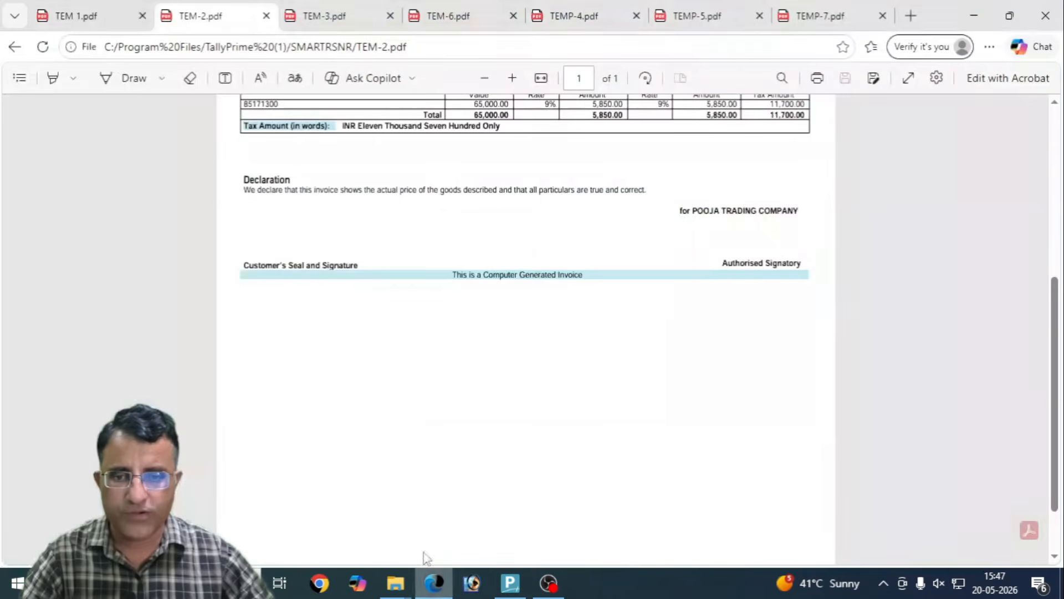
pyautogui.scroll(4, 484, 344)
pyautogui.scroll(-1, 499, 388)
pyautogui.scroll(-1, 510, 433)
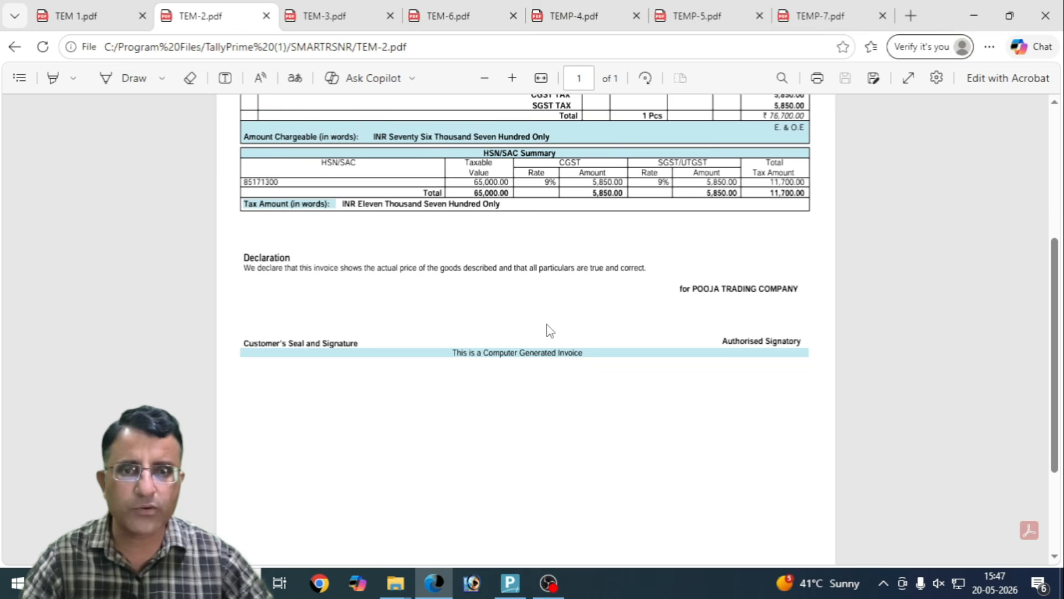
# Step: Switch back to TallyPrime and enter the footer field manually, titled SBI BANK A/C plus a sample account number, leaving its value blank
pyautogui.click(510, 583)
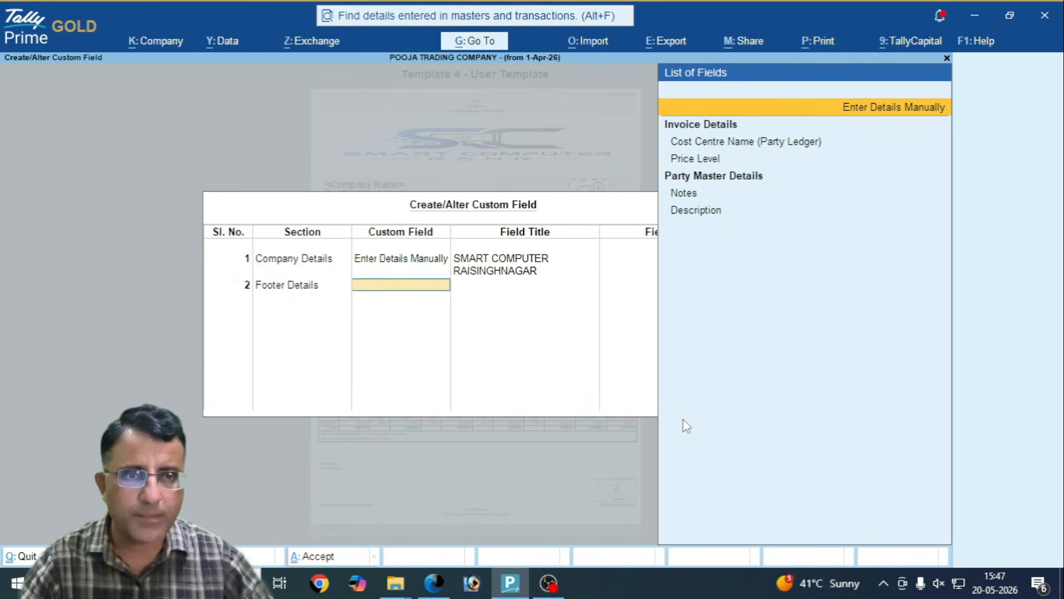
pyautogui.press('Down')
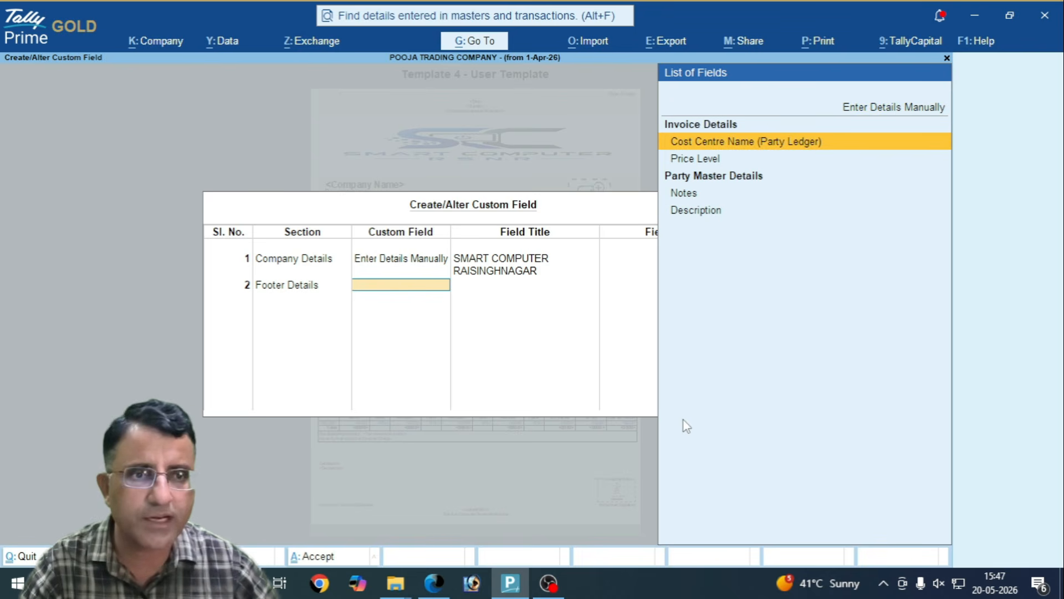
pyautogui.press('Down')
pyautogui.press('Down')
pyautogui.press('Up')
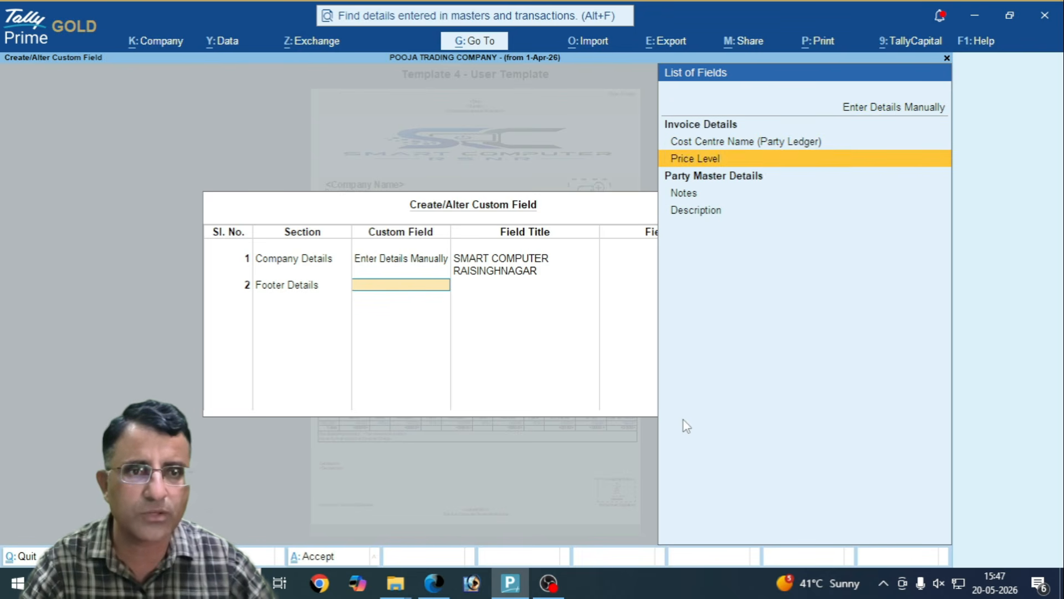
pyautogui.press('Up')
pyautogui.press('Up')
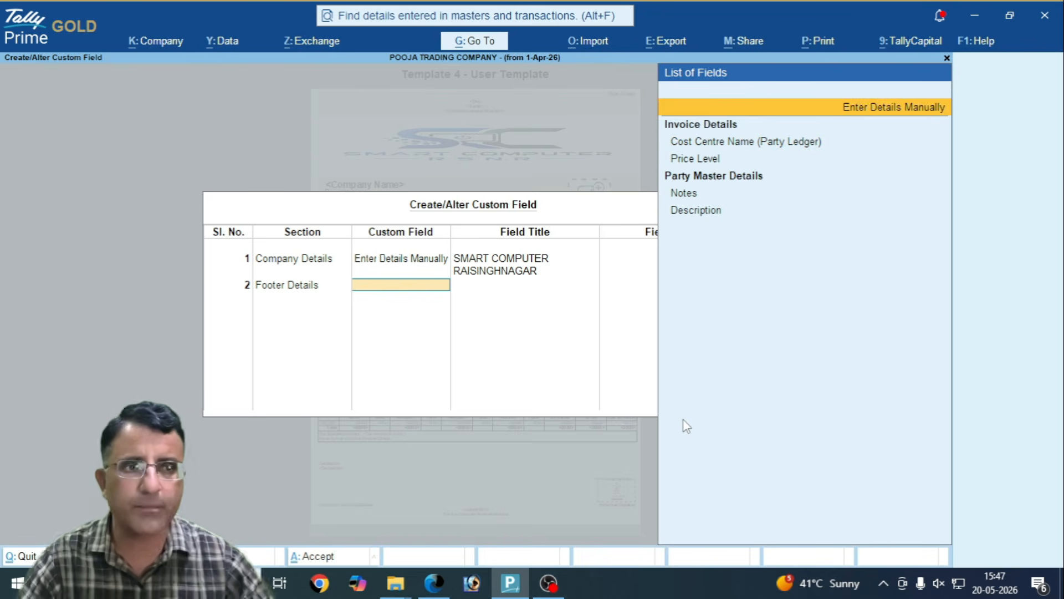
pyautogui.press('Return')
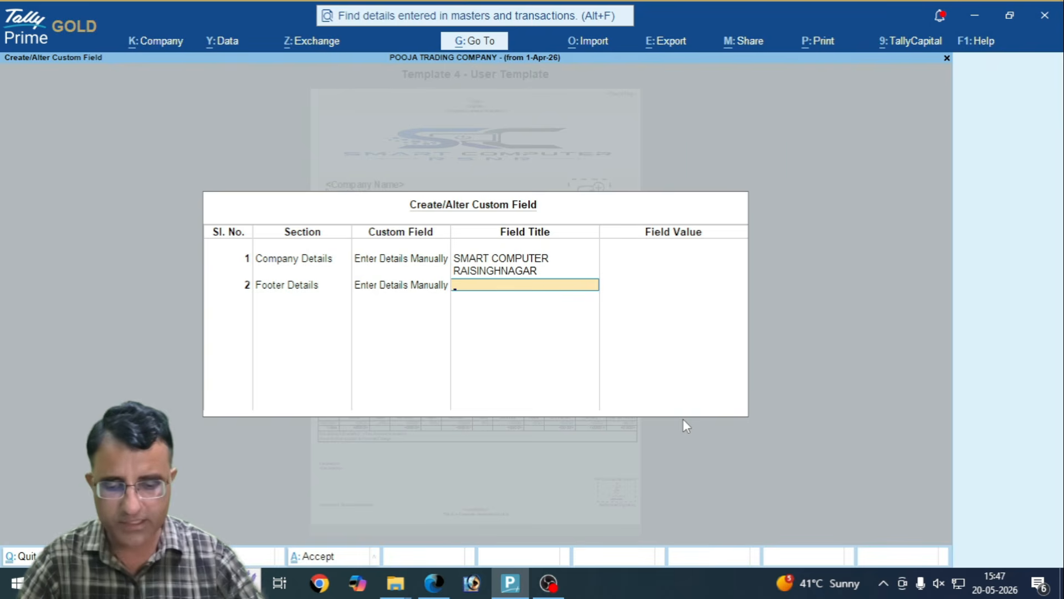
pyautogui.write('SBI BANK')
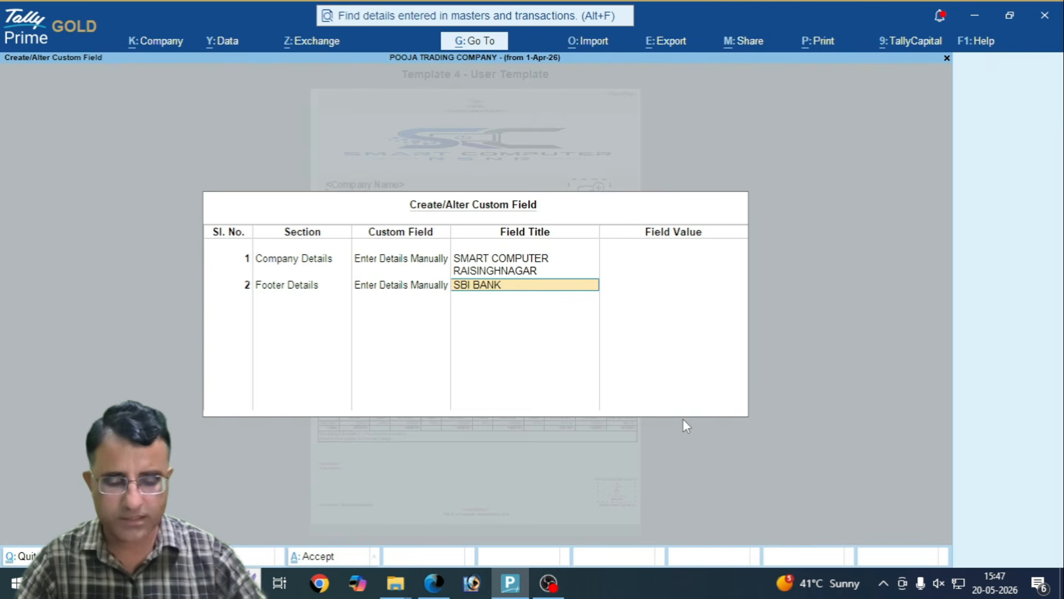
pyautogui.write(' A/C KDFKLDSKLFJKLDJFKL')
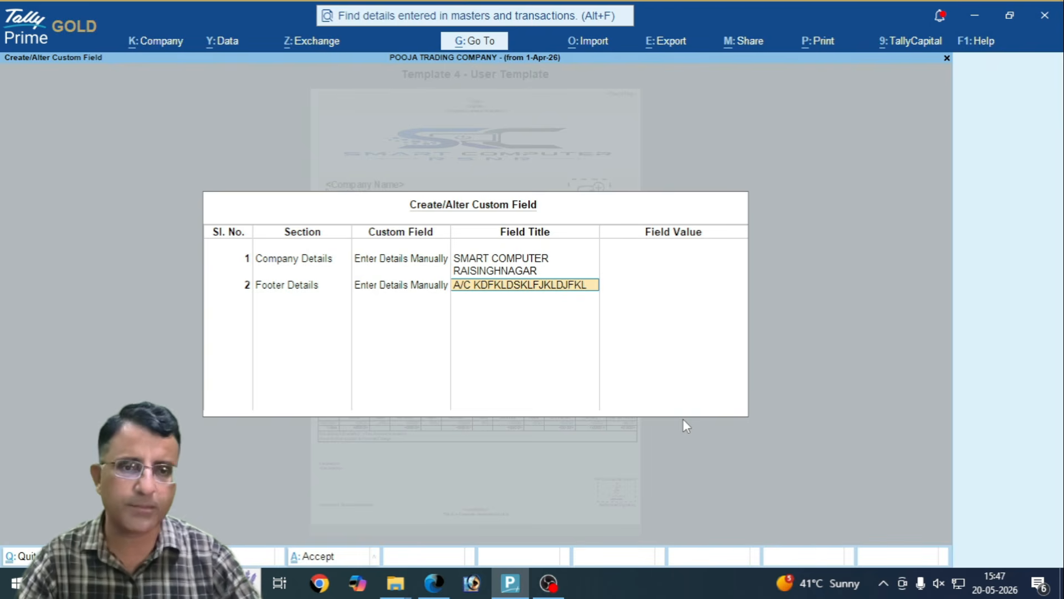
pyautogui.press('Return')
pyautogui.press('Return')
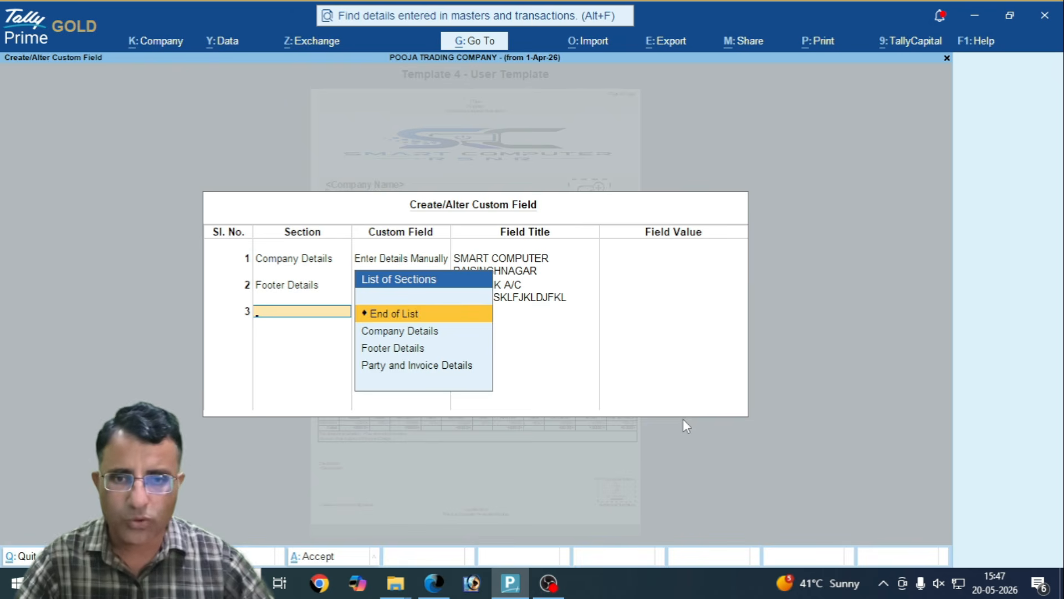
# Step: Start a third custom field in the Party and Invoice Details section and review its available invoice and party master fields
pyautogui.press('Down')
pyautogui.press('Down')
pyautogui.press('Down')
pyautogui.press('Return')
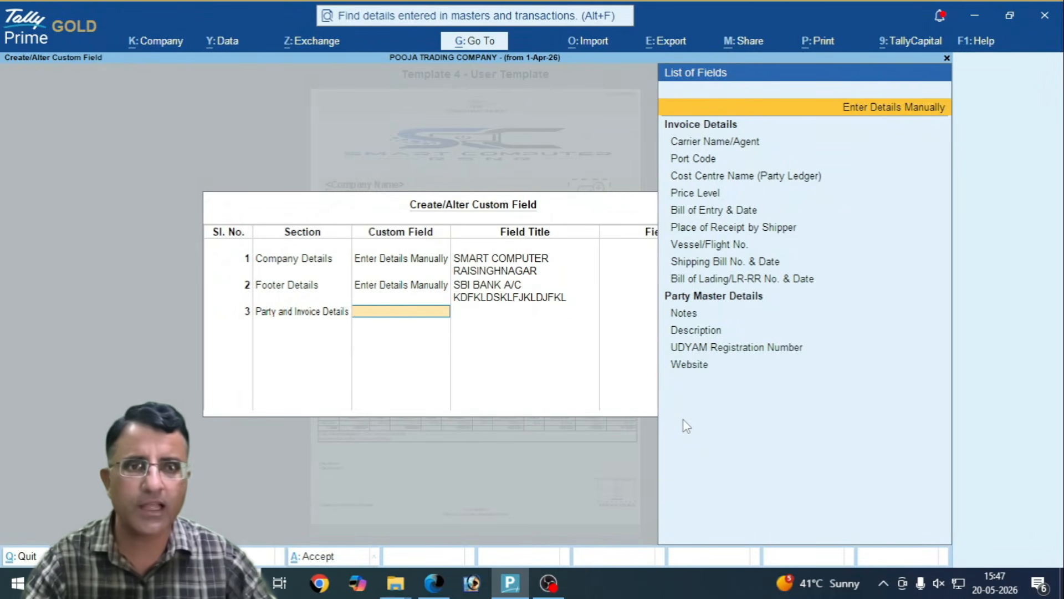
pyautogui.press('Down')
pyautogui.press('Down')
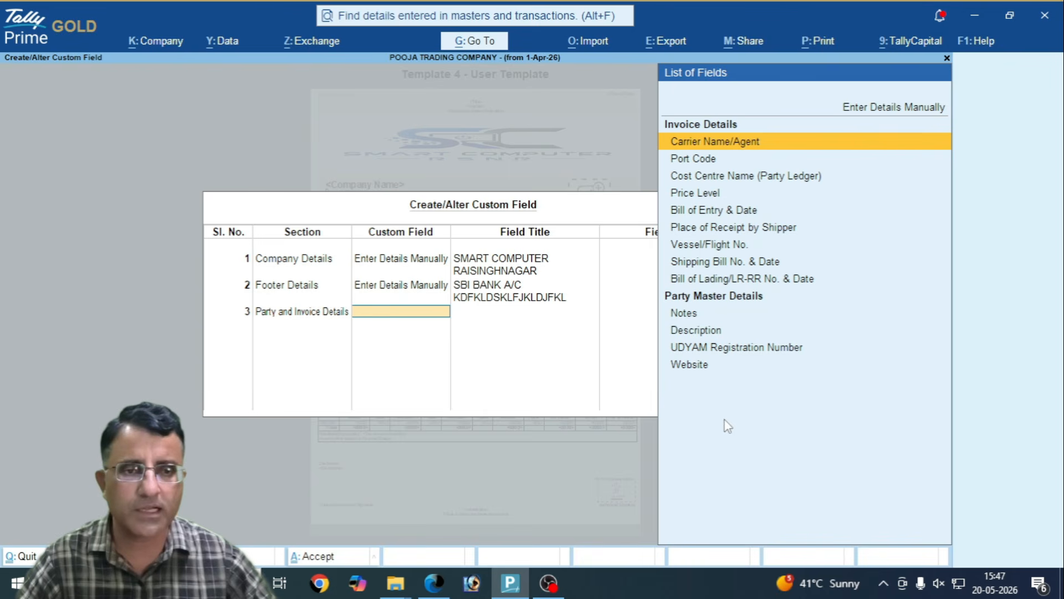
pyautogui.press('Up')
pyautogui.press('Up')
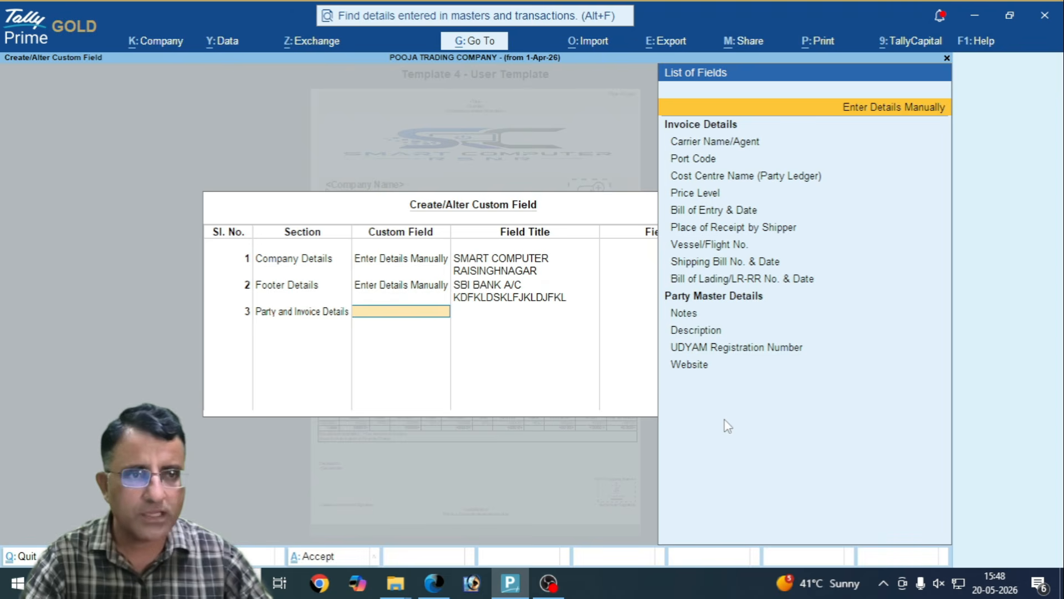
# Step: Enter the Party and Invoice Details field manually with the title RSNR and no value, and accept the custom field list
pyautogui.press('Return')
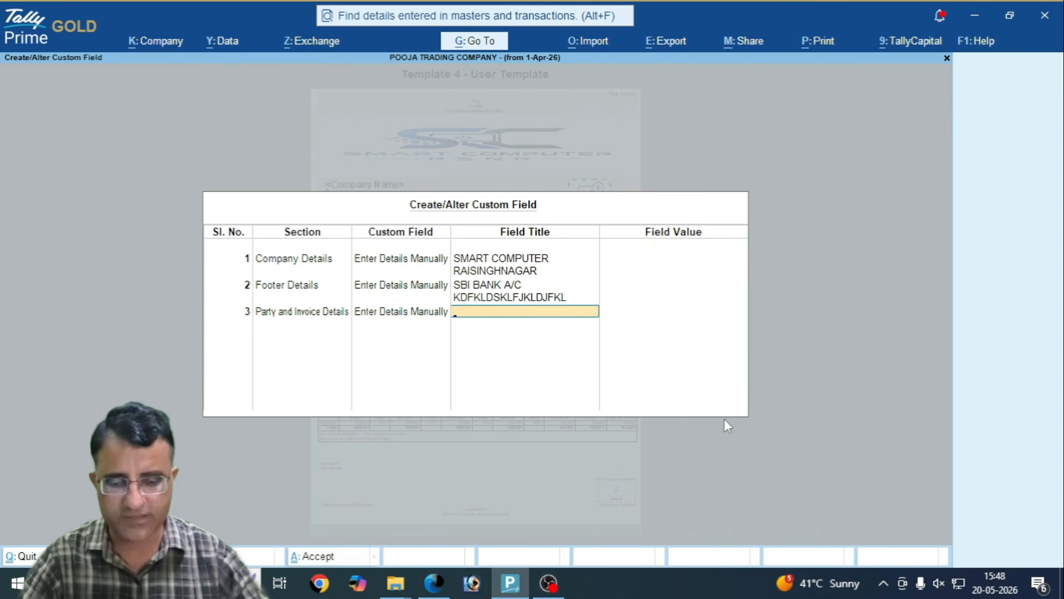
pyautogui.write('RSNR')
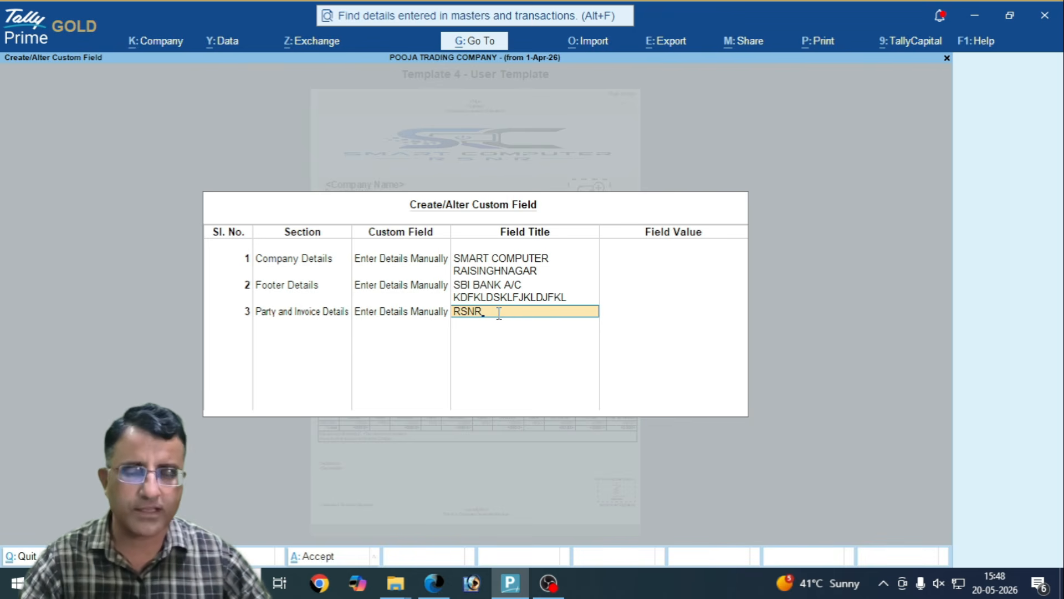
pyautogui.press('Return')
pyautogui.press('Return')
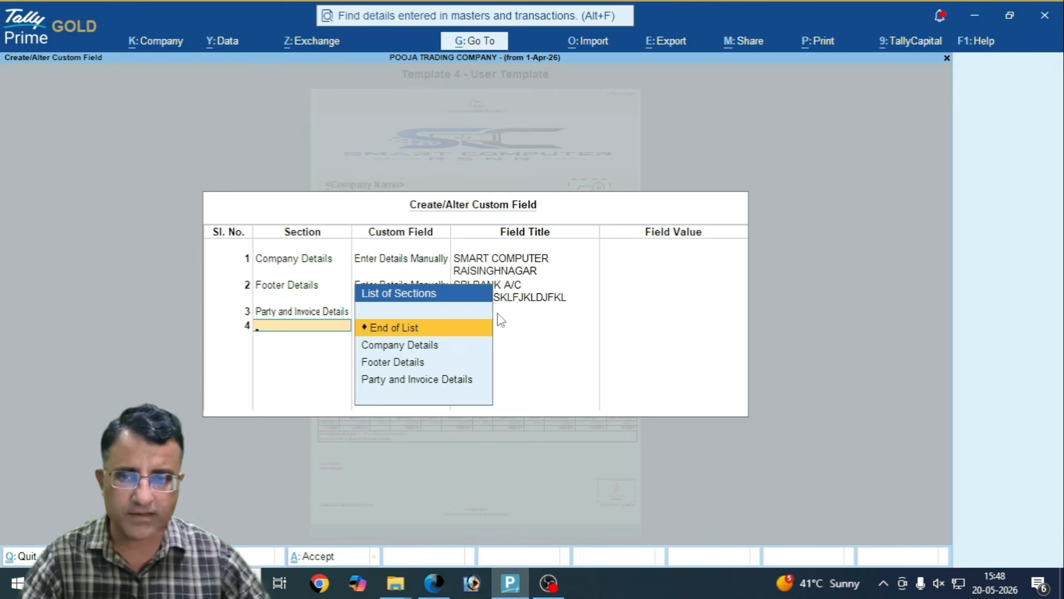
pyautogui.press('Return')
pyautogui.press('Return')
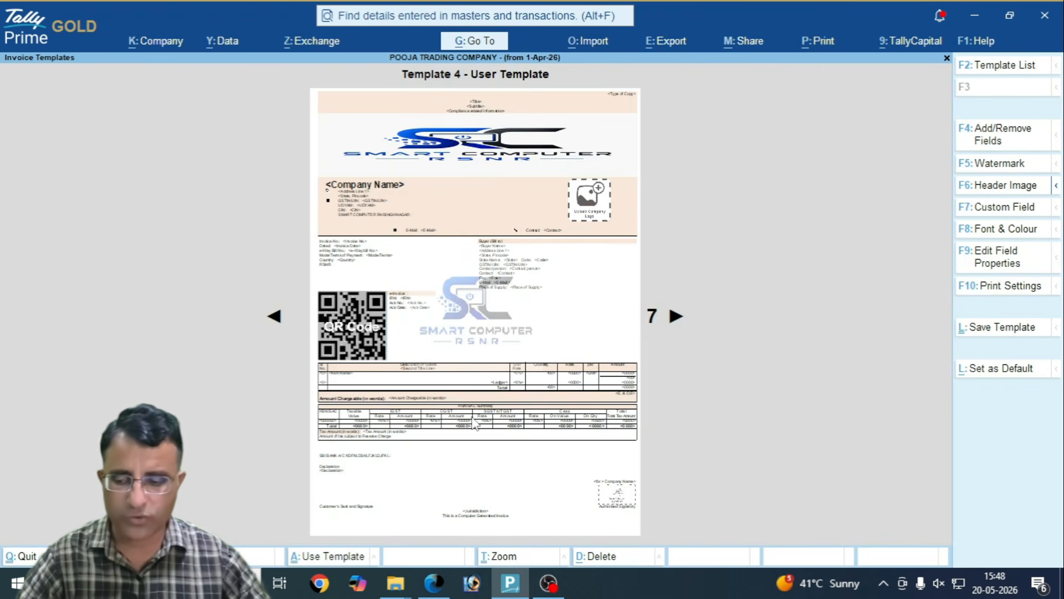
# Step: Examine the bank account line above the declaration up close in the Template 4 preview
pyautogui.hotkey('ctrl', '1')
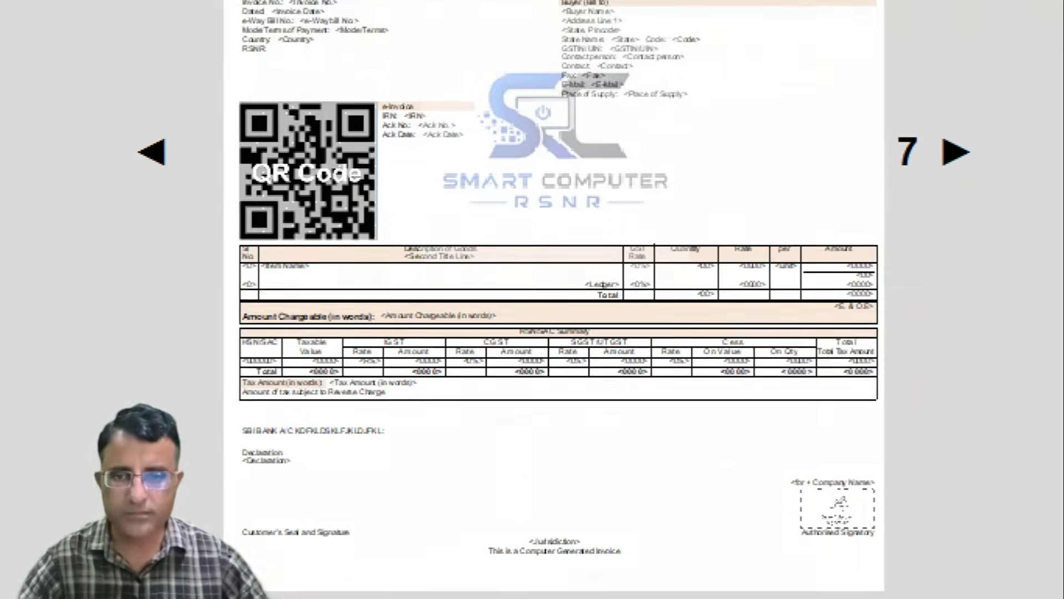
pyautogui.click(450, 524)
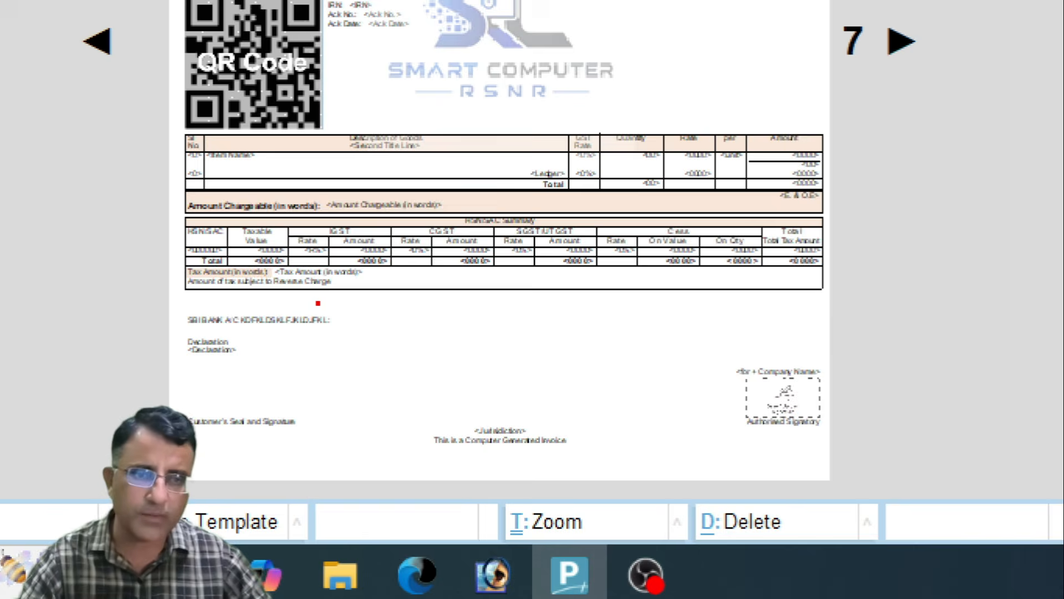
pyautogui.press('Escape')
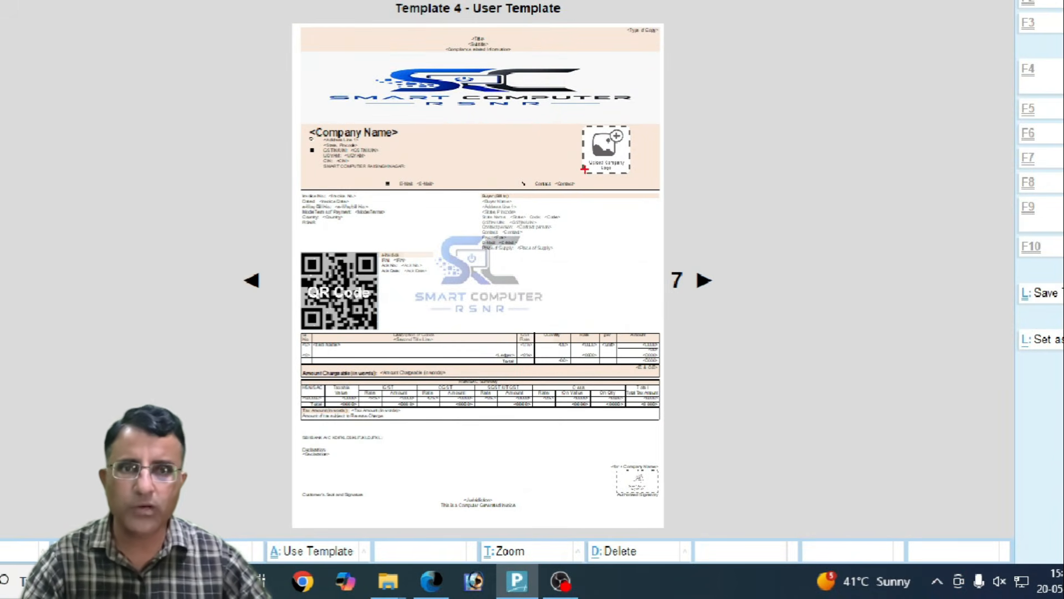
pyautogui.press('Escape')
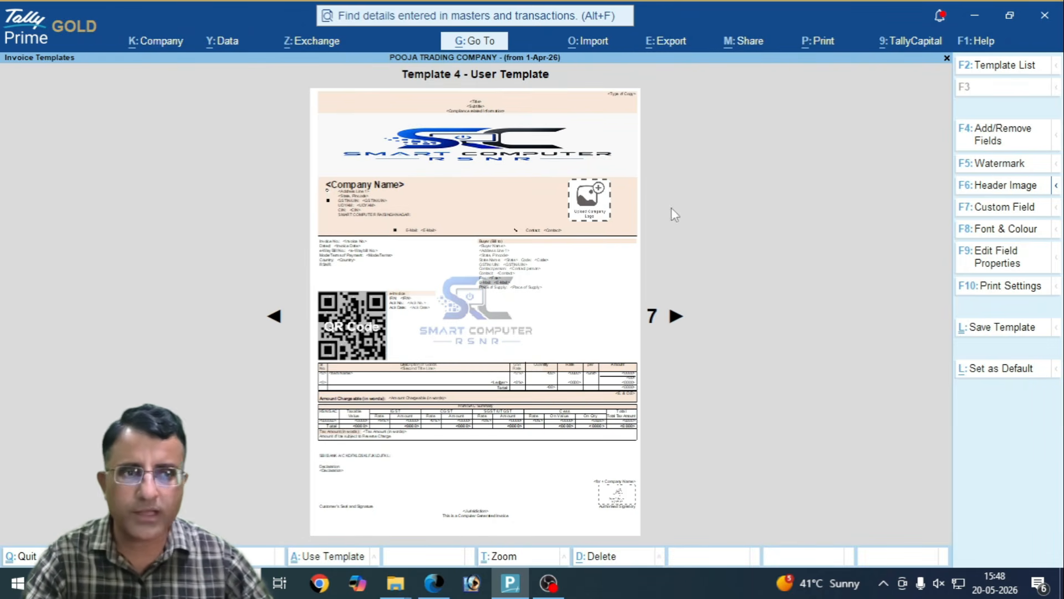
pyautogui.click(1010, 143)
pyautogui.press('Escape')
pyautogui.press('Escape')
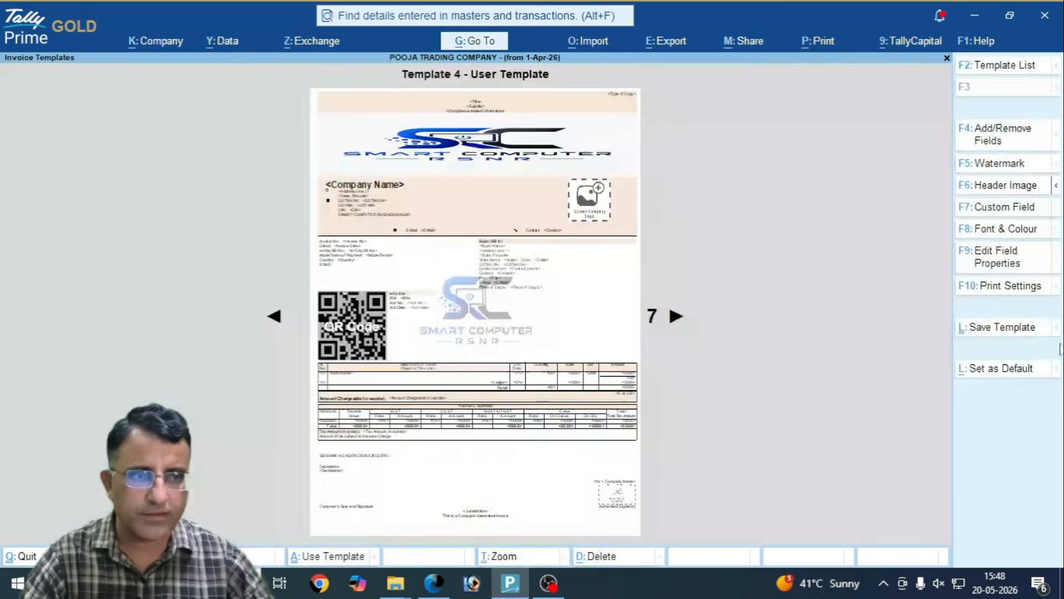
pyautogui.press('n')
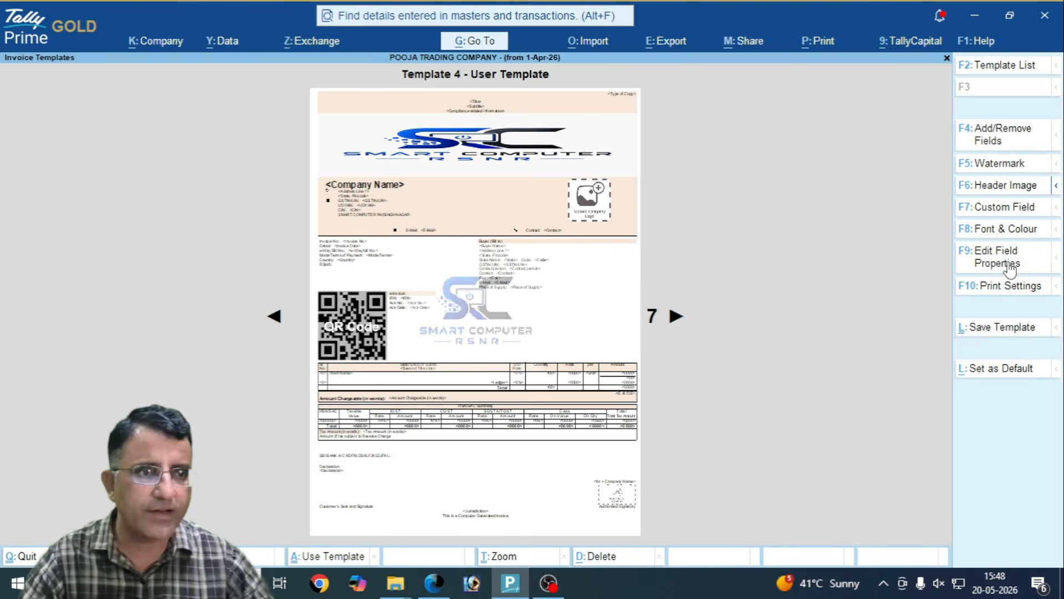
# Step: Set the Template 4 font to Arial Black and its theme colour to Forest Green in the font and colour properties
pyautogui.click(1010, 234)
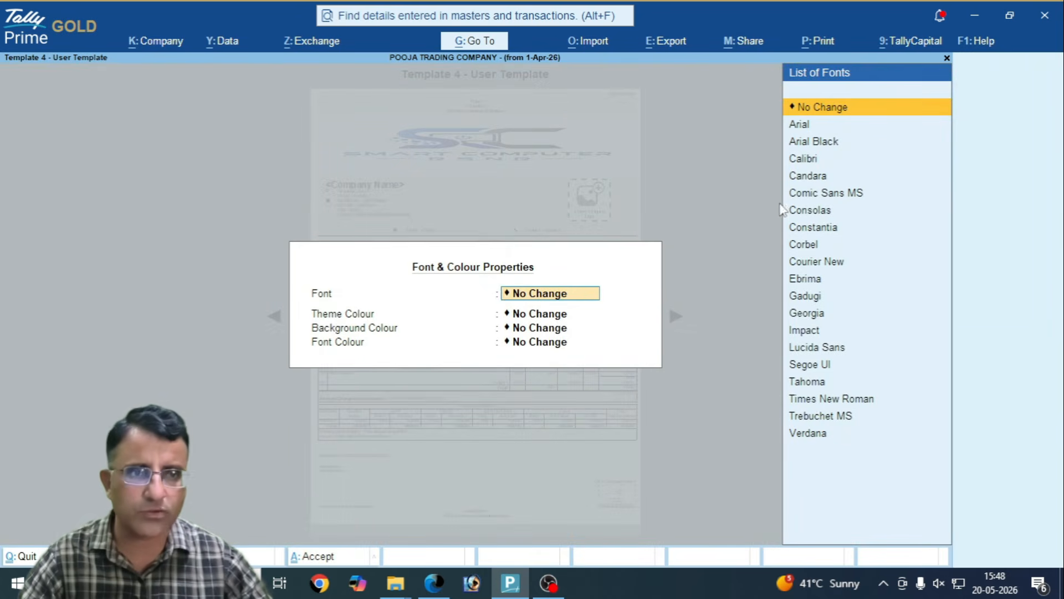
pyautogui.click(801, 143)
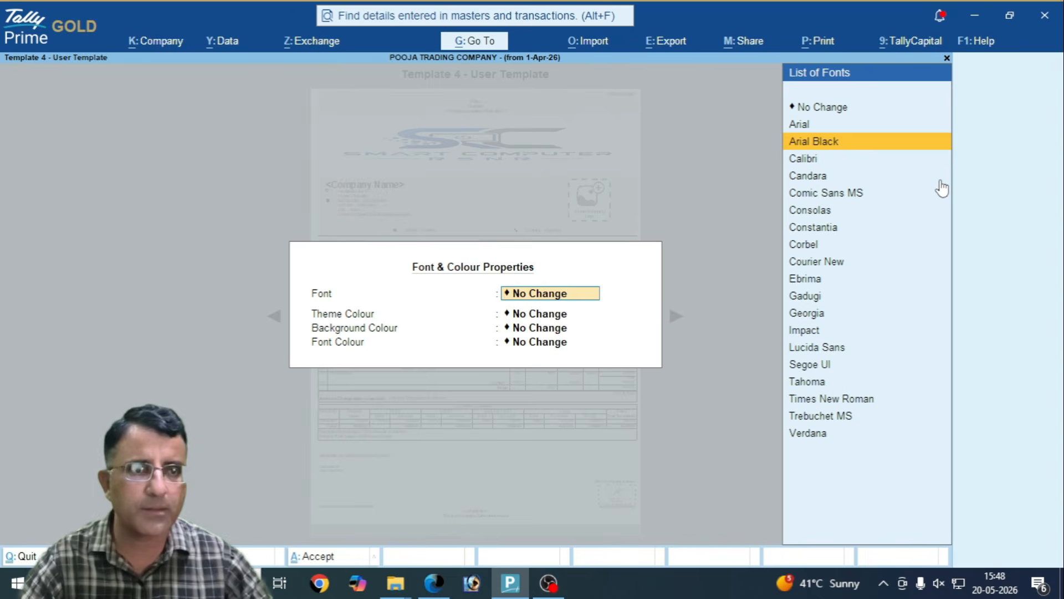
pyautogui.press('Return')
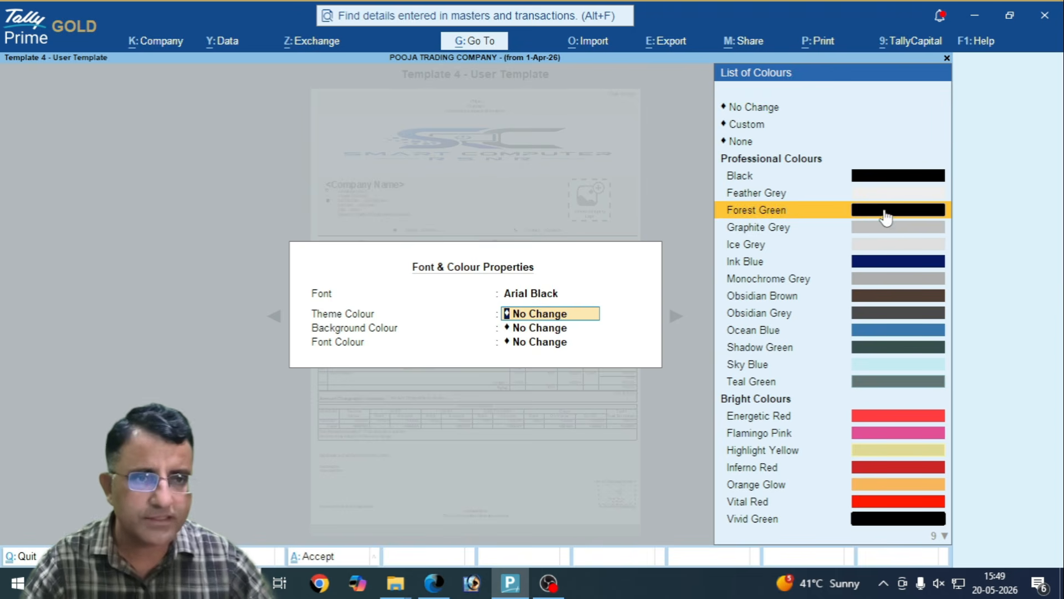
pyautogui.press('Return')
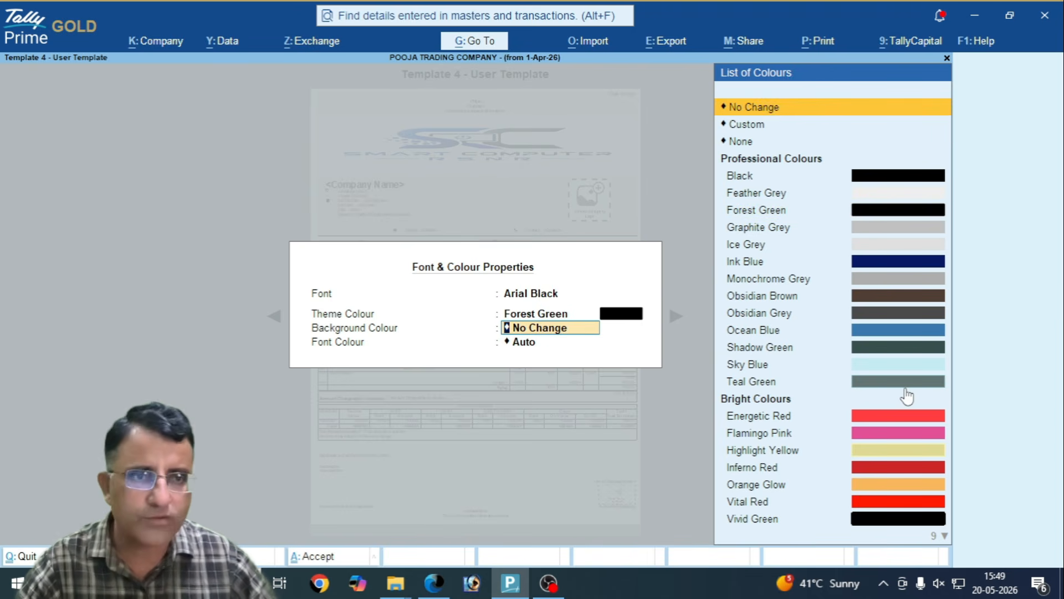
# Step: Set the template's background colour to Highlight Yellow and font colour to Vital Red, and apply the font and colour properties
pyautogui.click(898, 450)
pyautogui.press('Return')
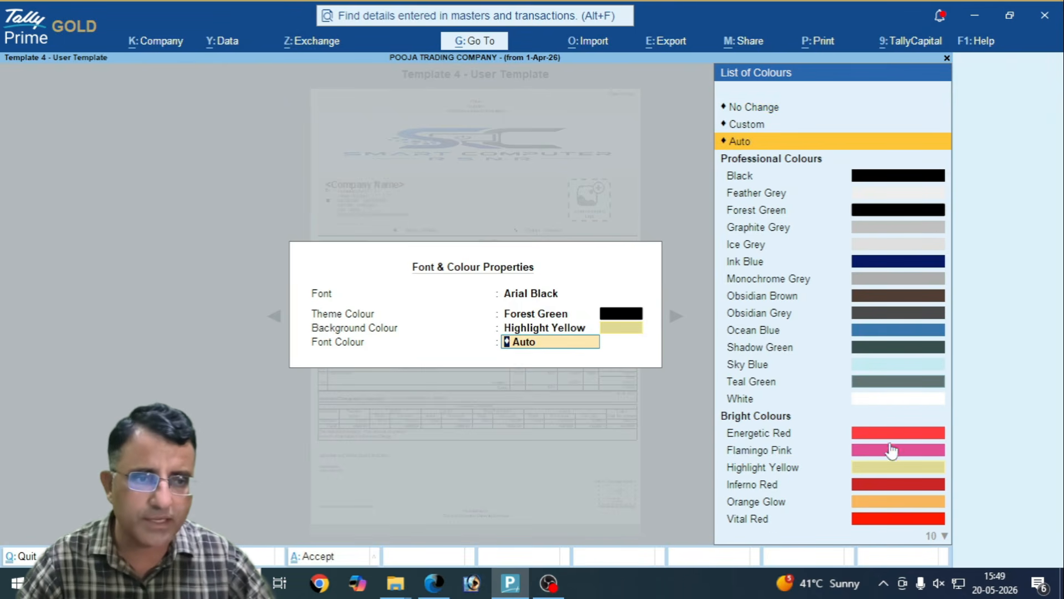
pyautogui.scroll(-10, 913, 430)
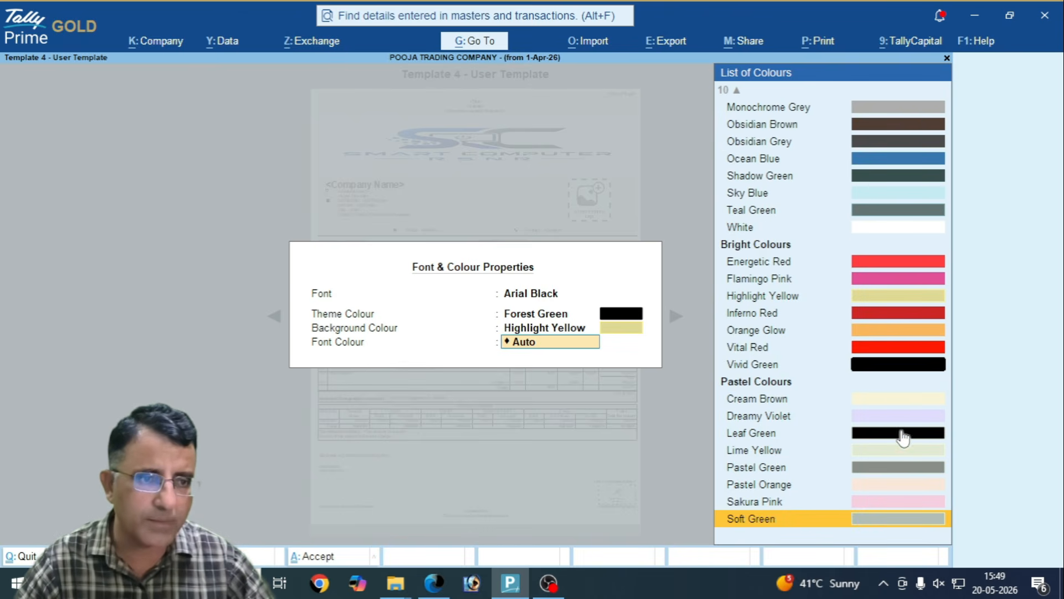
pyautogui.click(880, 350)
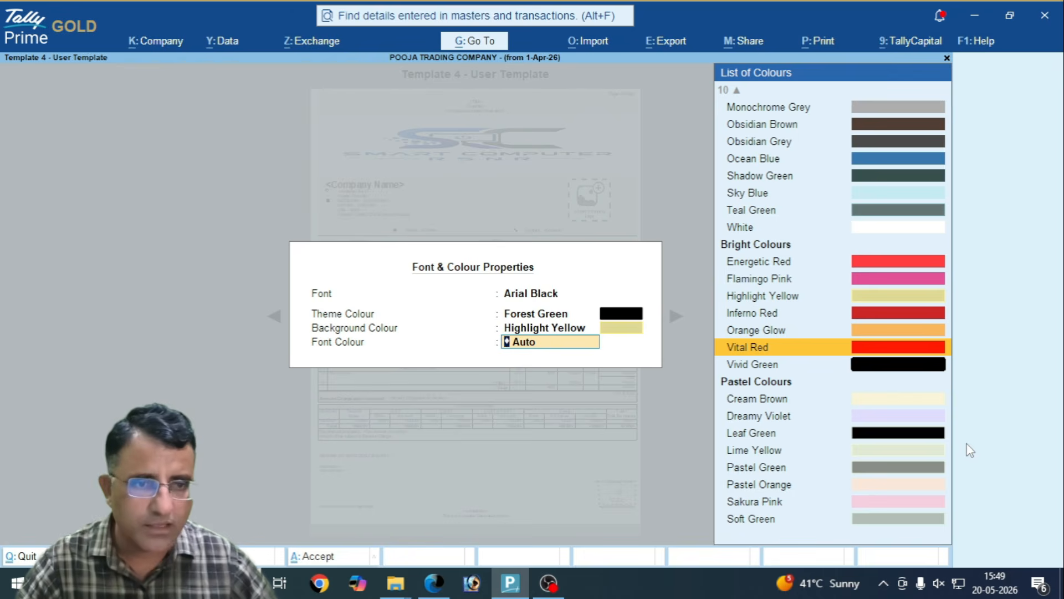
pyautogui.press('Return')
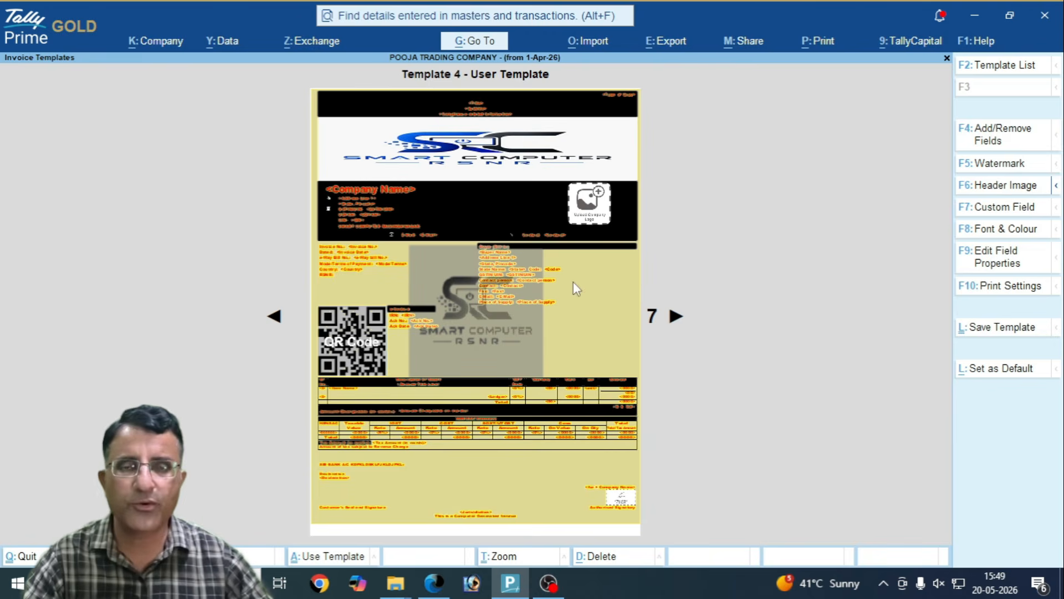
# Step: Start editing field properties on Template 4 and look through the selectable company and invoice detail fields
pyautogui.click(1007, 261)
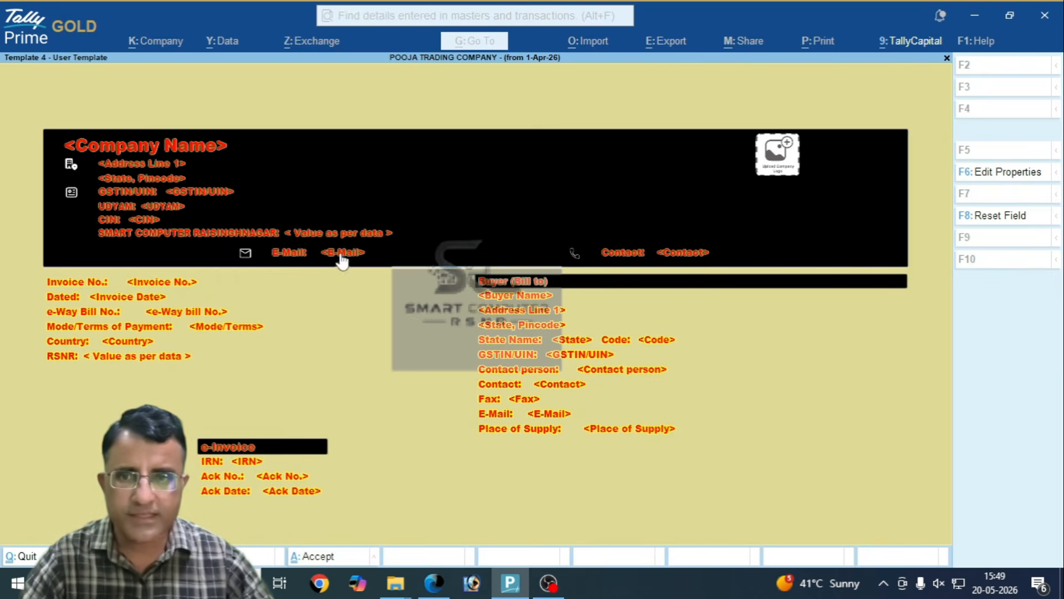
pyautogui.scroll(-2, 233, 319)
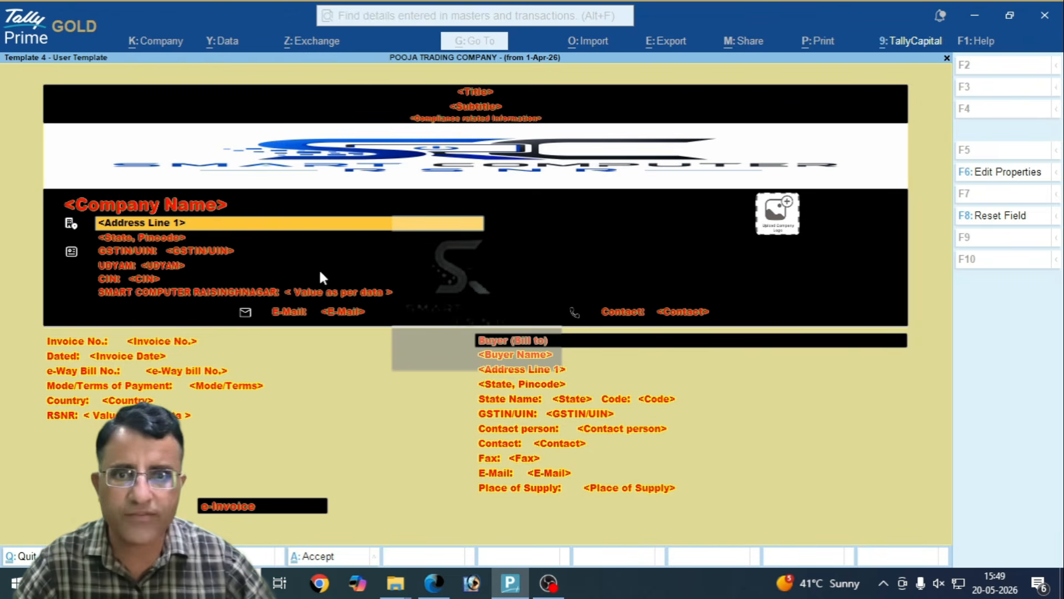
pyautogui.scroll(-12, 454, 282)
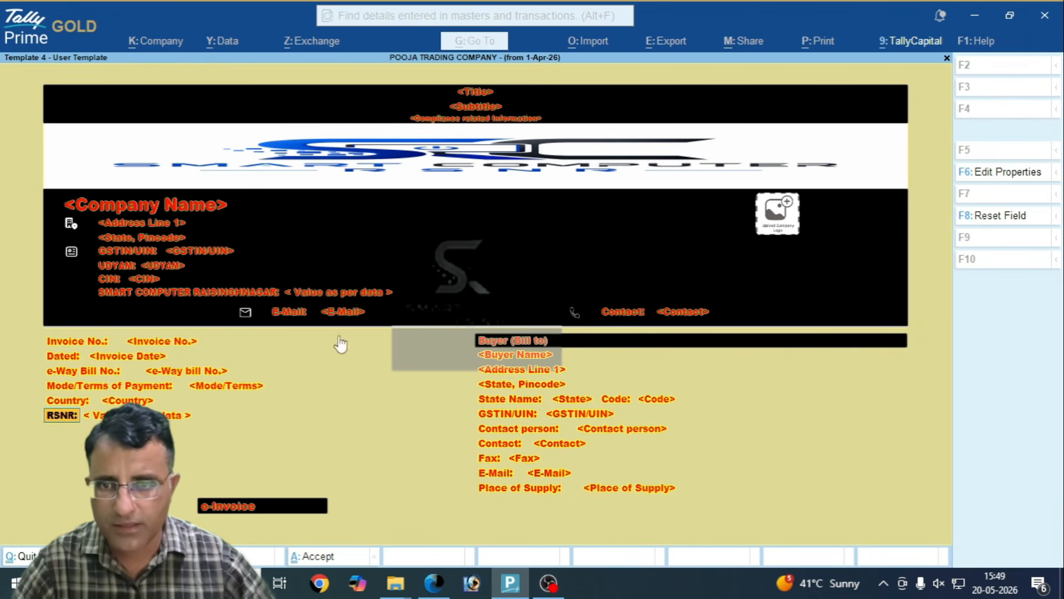
pyautogui.scroll(1, 340, 343)
pyautogui.scroll(10, 181, 268)
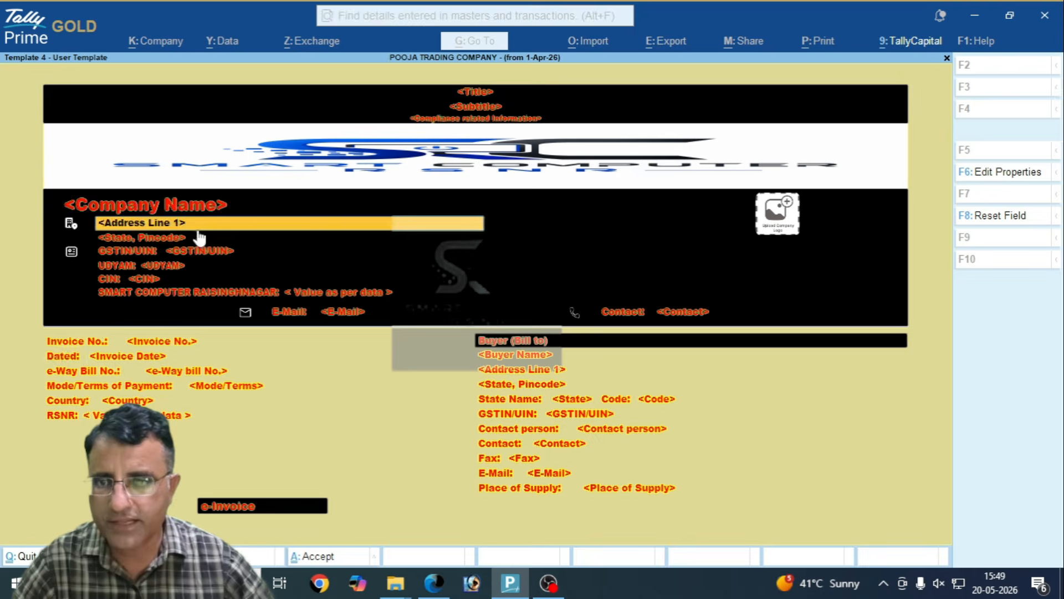
pyautogui.scroll(-2, 324, 258)
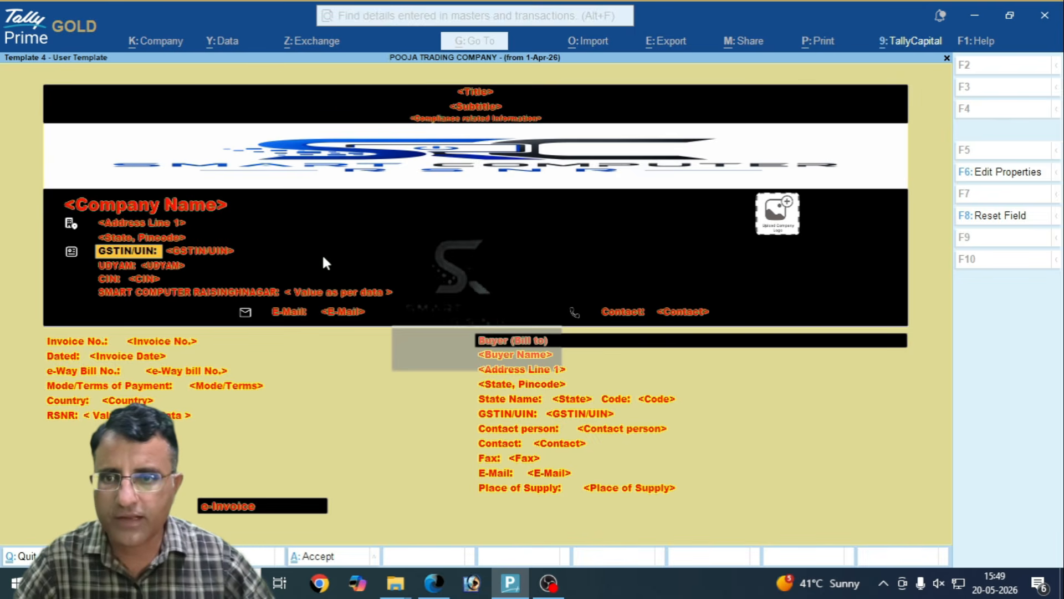
pyautogui.scroll(-1, 324, 258)
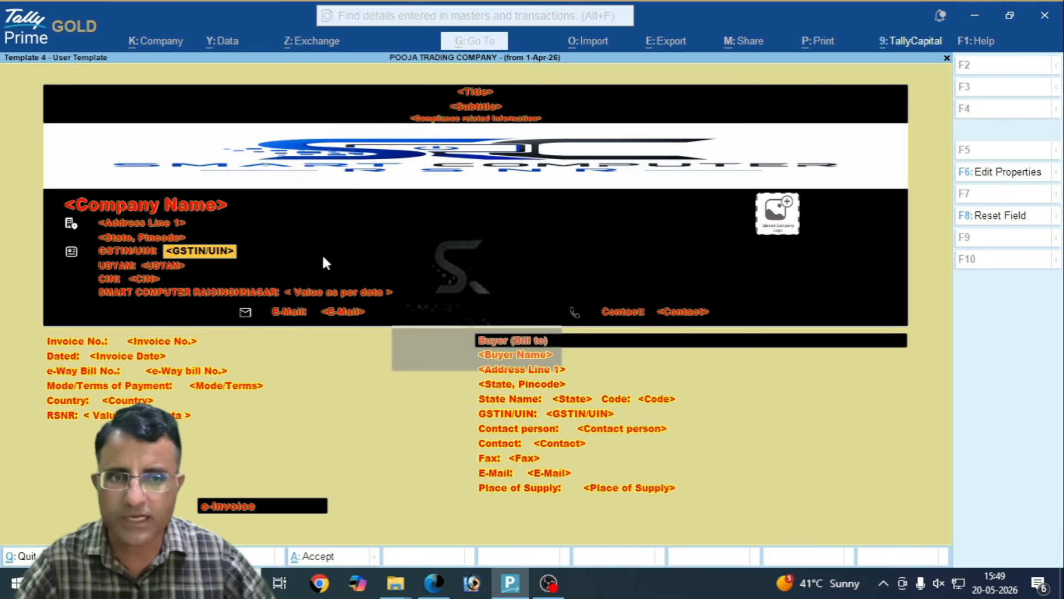
pyautogui.scroll(-1, 326, 263)
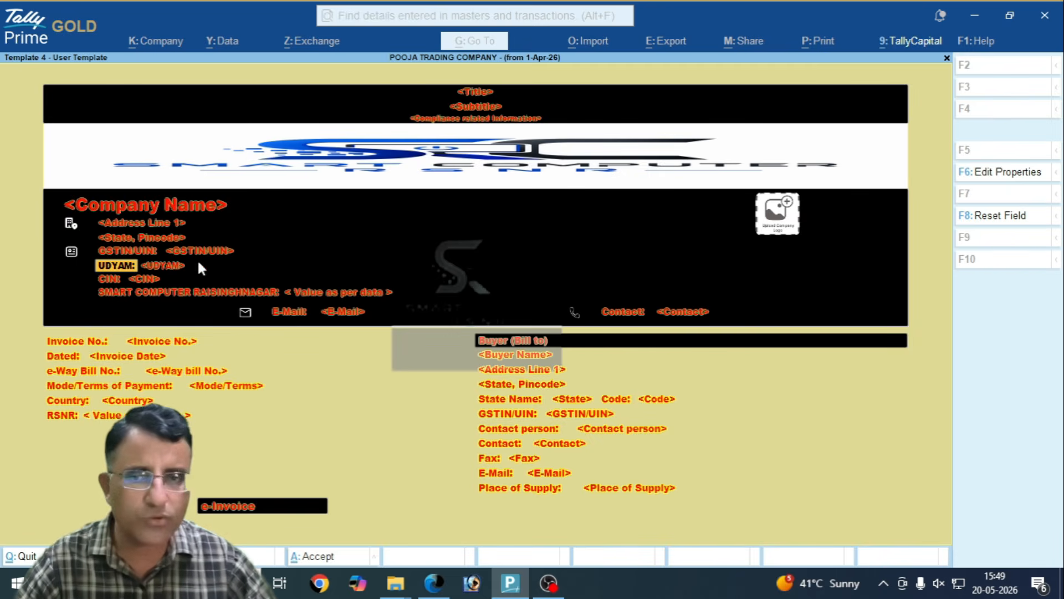
# Step: Make the company's GSTIN/UIN value field bold without italics and show its advanced field options
pyautogui.click(198, 244)
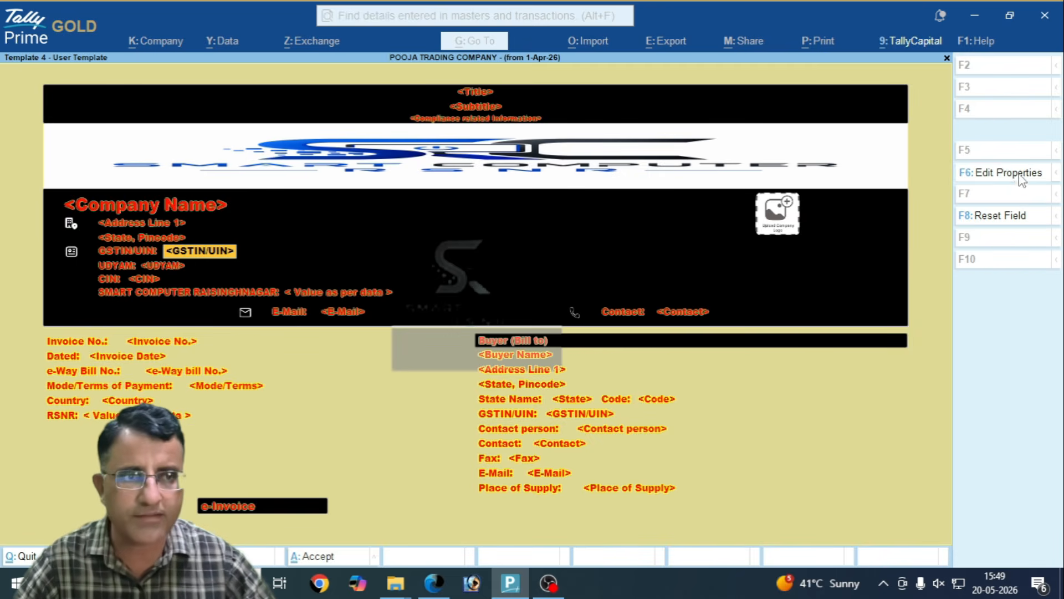
pyautogui.click(1001, 172)
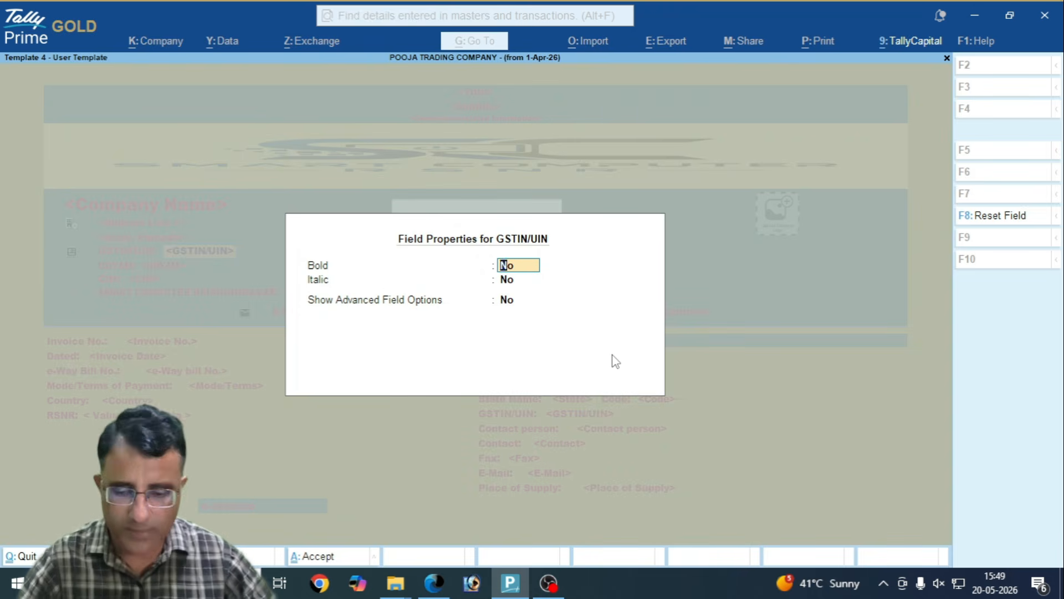
pyautogui.write('Y')
pyautogui.press('Return')
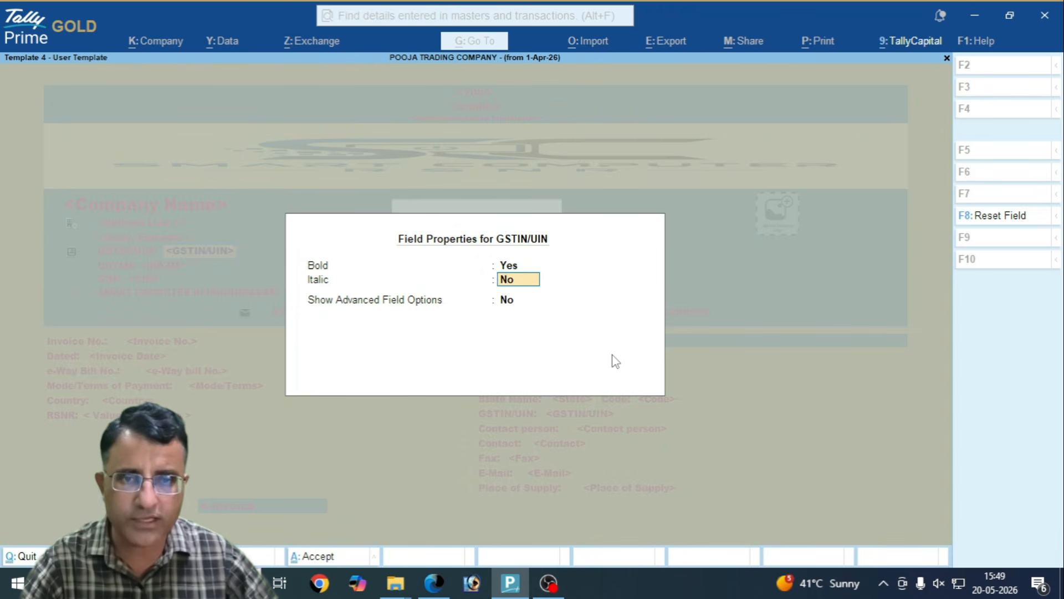
pyautogui.press('Return')
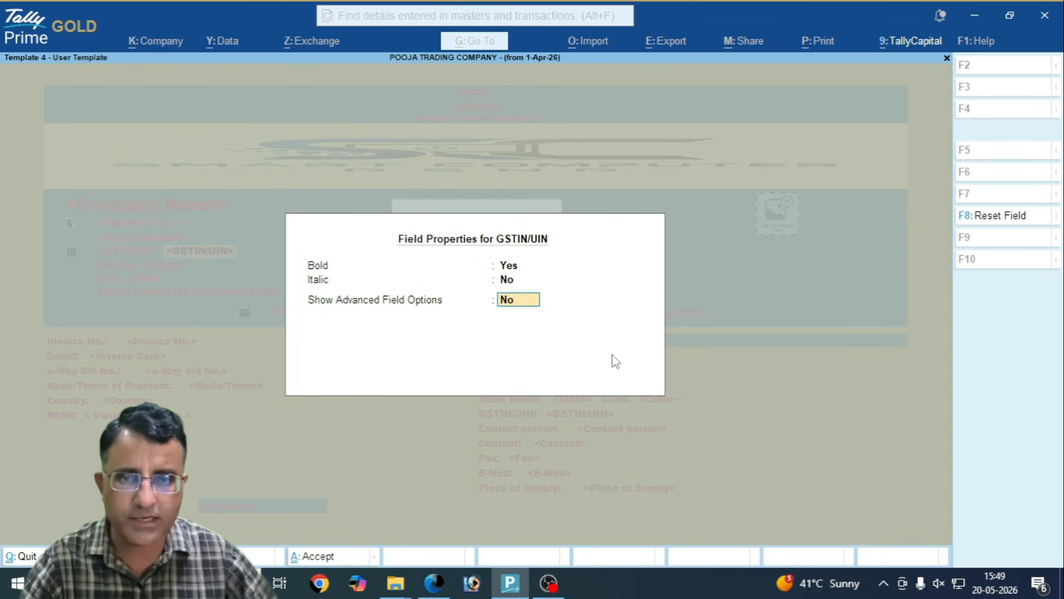
pyautogui.press('Return')
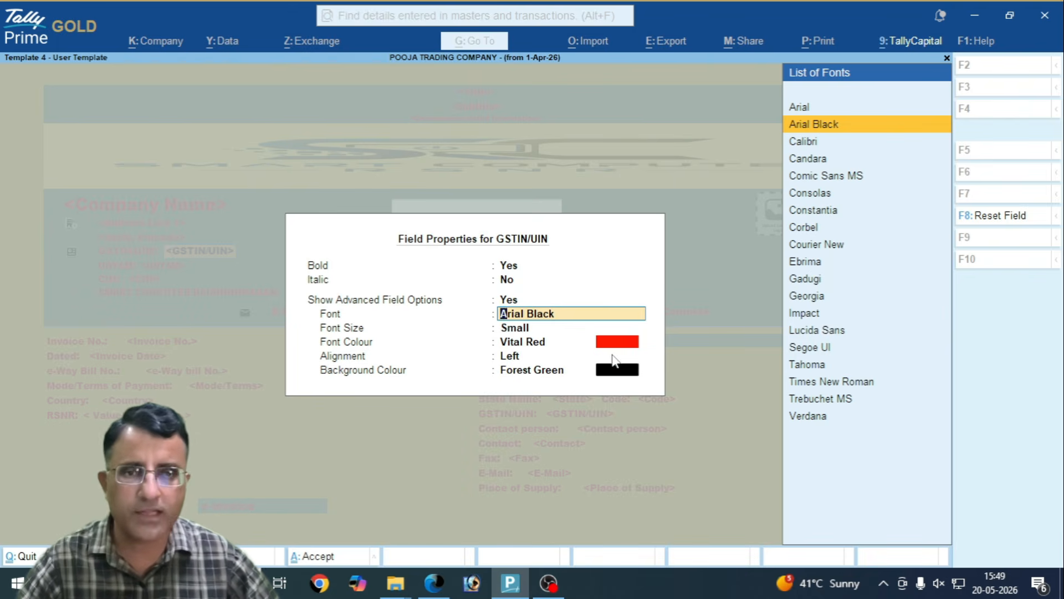
# Step: Set the GSTIN/UIN field's font to Tahoma and its font size to Large
pyautogui.press('Down')
pyautogui.press('Down')
pyautogui.press('Down')
pyautogui.press('Down')
pyautogui.press('Down')
pyautogui.press('Down')
pyautogui.press('Down')
pyautogui.press('Down')
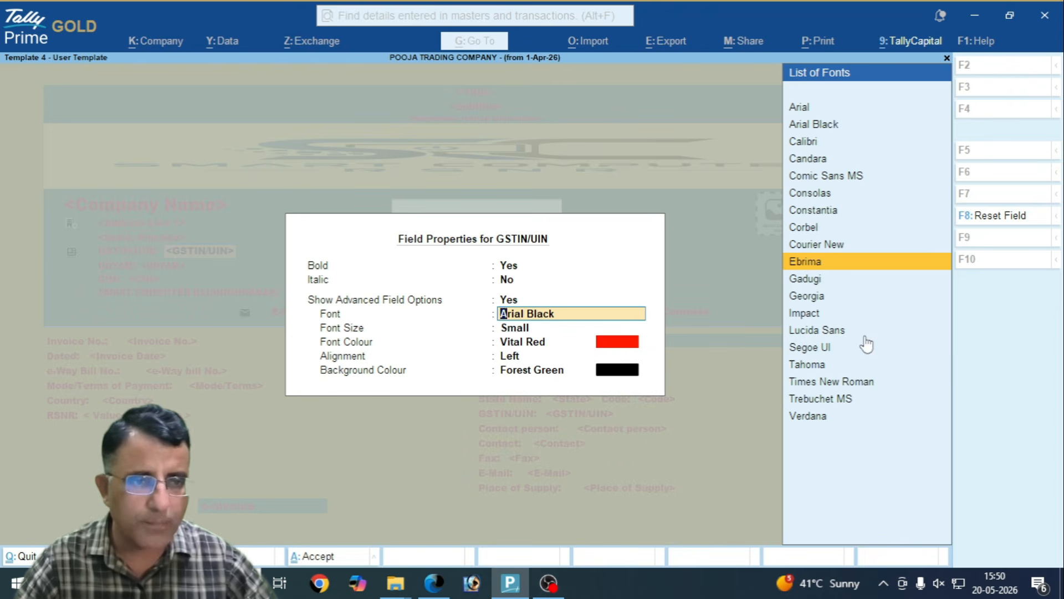
pyautogui.click(809, 365)
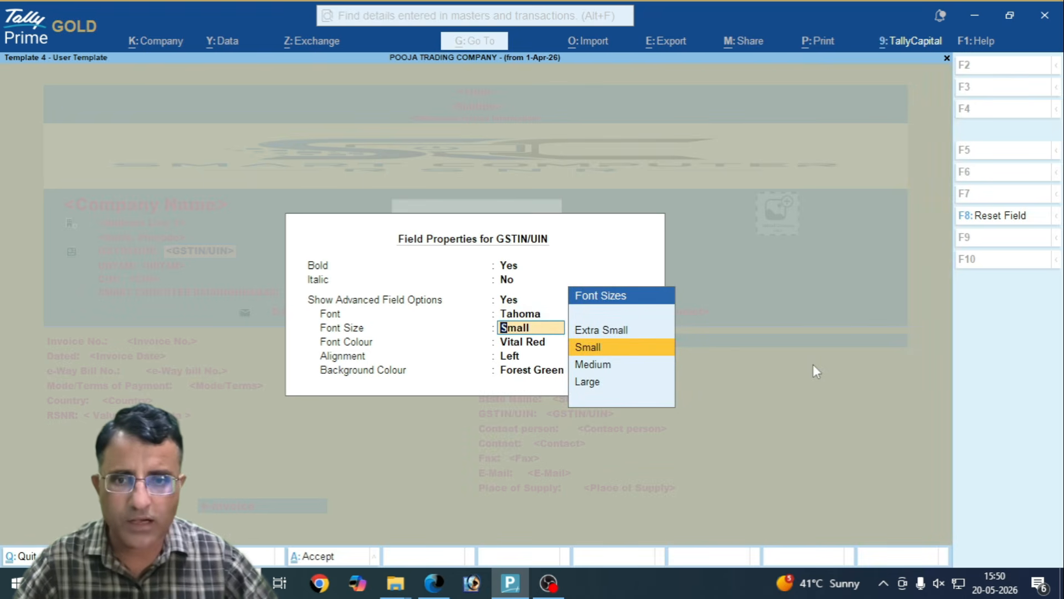
pyautogui.press('Down')
pyautogui.press('Down')
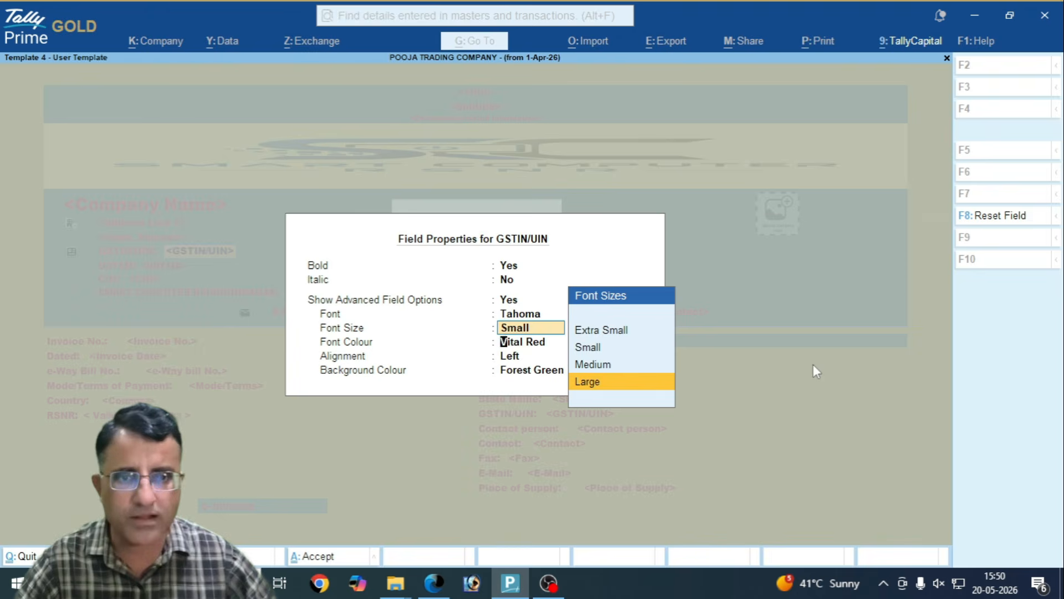
pyautogui.press('Return')
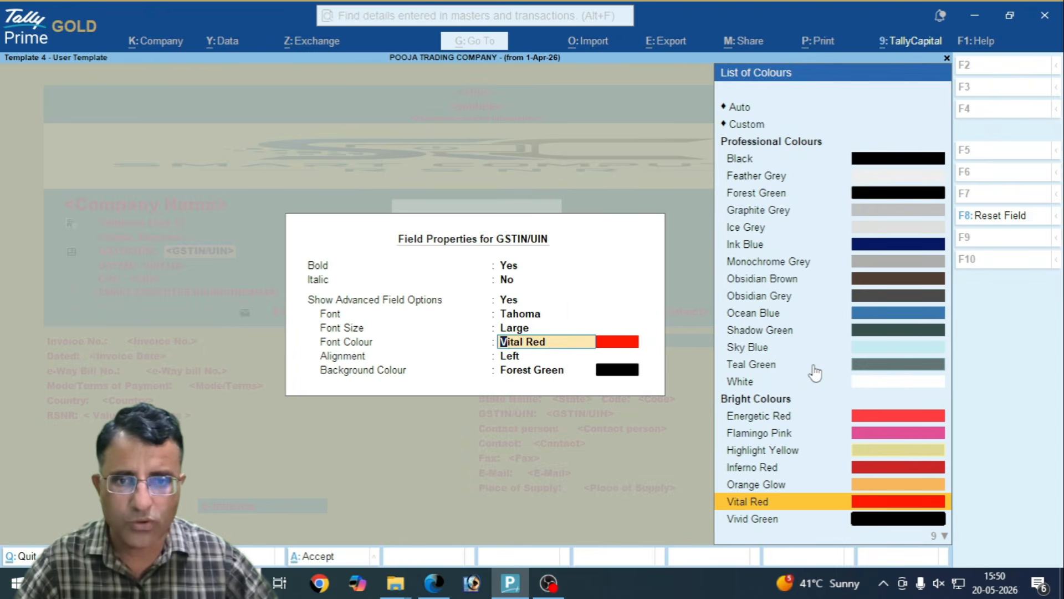
# Step: Give the GSTIN/UIN field an Ocean Blue font colour, Centre alignment and Highlight Yellow background, and accept its properties
pyautogui.click(926, 320)
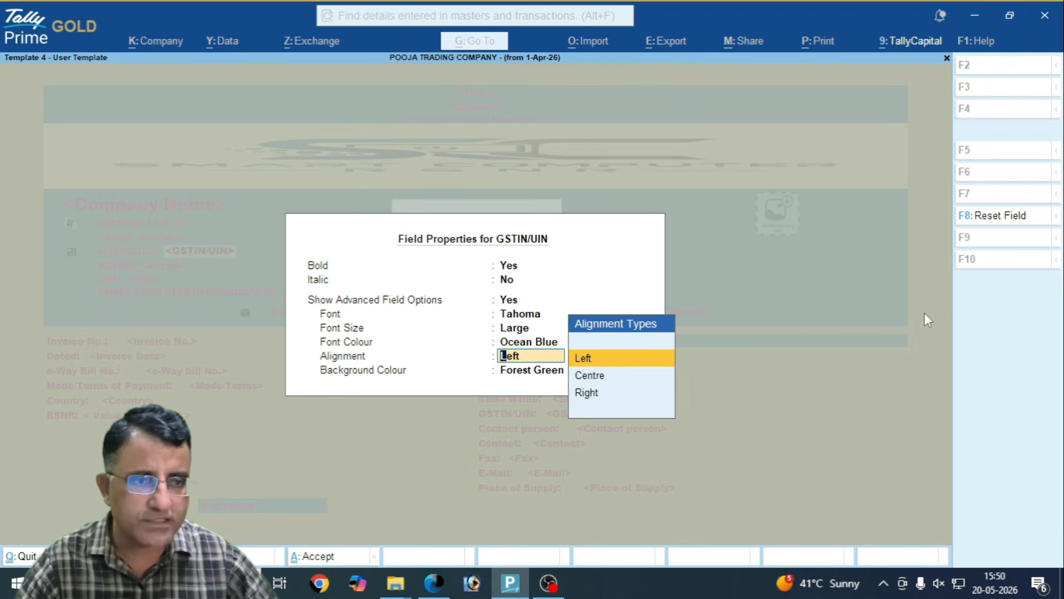
pyautogui.press('Down')
pyautogui.press('Return')
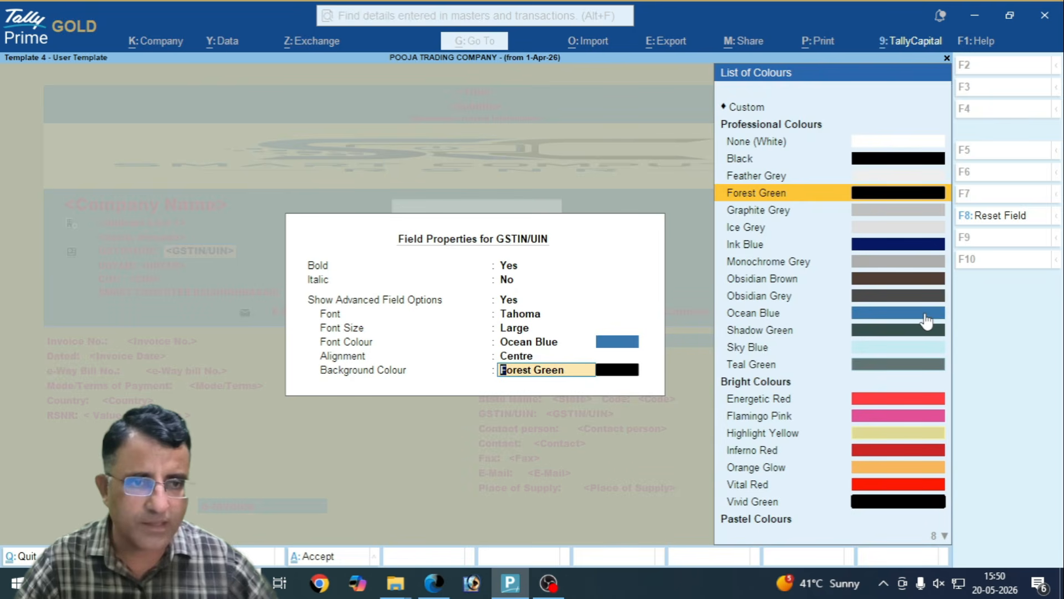
pyautogui.click(885, 436)
pyautogui.press('Return')
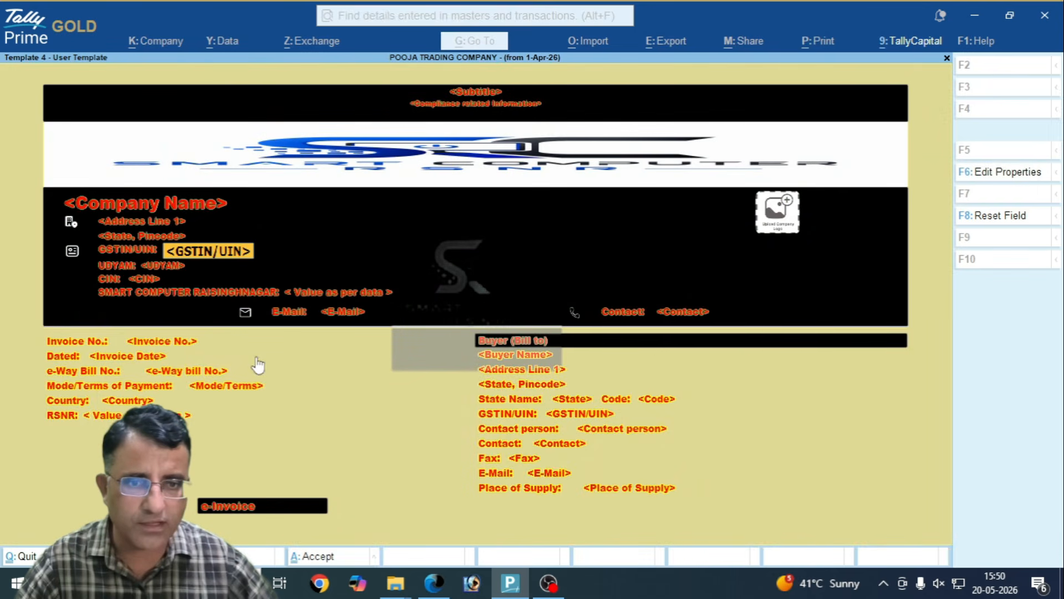
# Step: Examine the restyled GSTIN/UIN field and the remaining editable fields down through the item table, and return to the template preview
pyautogui.press('Down')
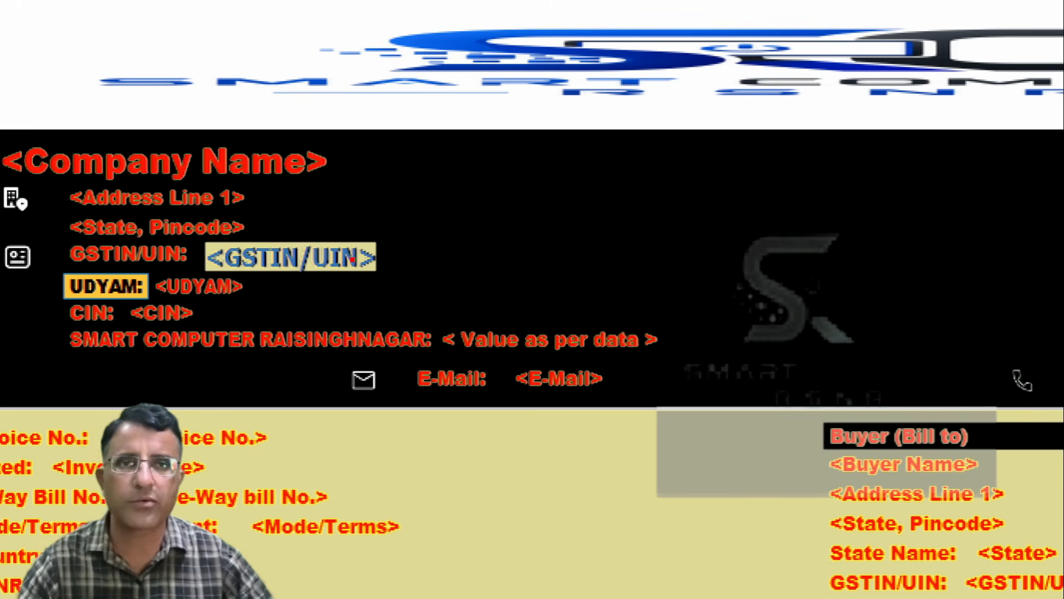
pyautogui.press('Escape')
pyautogui.press('Down')
pyautogui.press('Down')
pyautogui.press('Down')
pyautogui.press('Down')
pyautogui.press('Down')
pyautogui.press('Down')
pyautogui.press('Down')
pyautogui.press('Down')
pyautogui.press('Down')
pyautogui.press('Down')
pyautogui.press('Down')
pyautogui.press('Down')
pyautogui.press('Down')
pyautogui.press('Down')
pyautogui.press('Down')
pyautogui.press('Down')
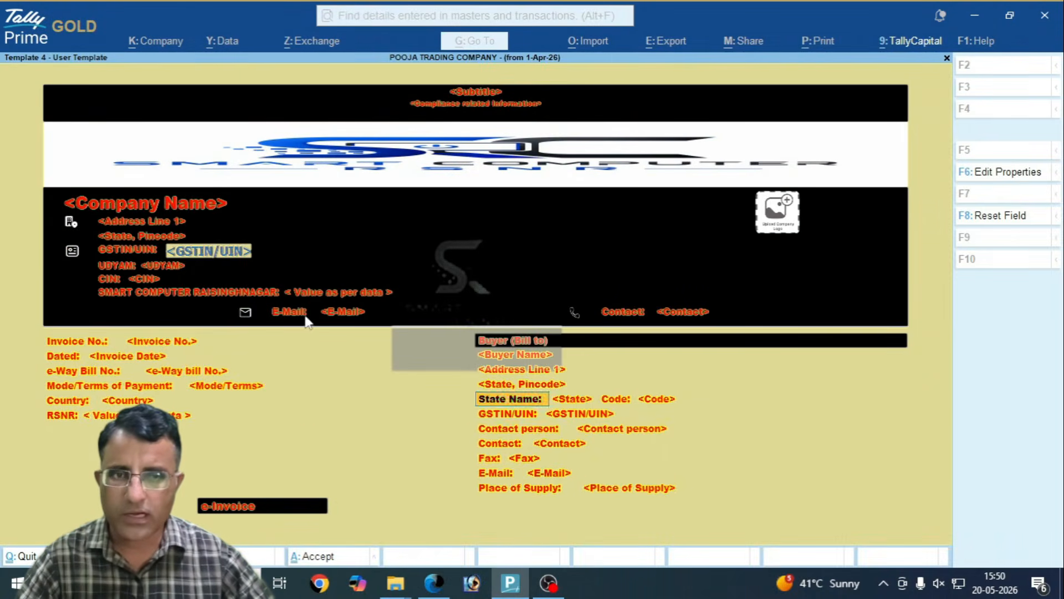
pyautogui.scroll(-10, 565, 265)
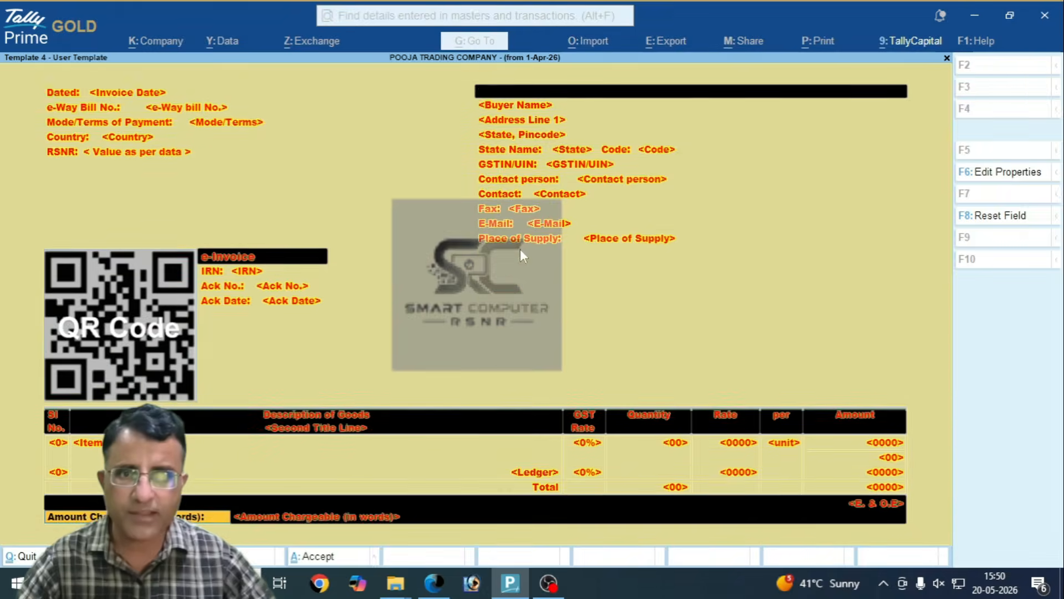
pyautogui.scroll(-8, 520, 248)
pyautogui.press('Escape')
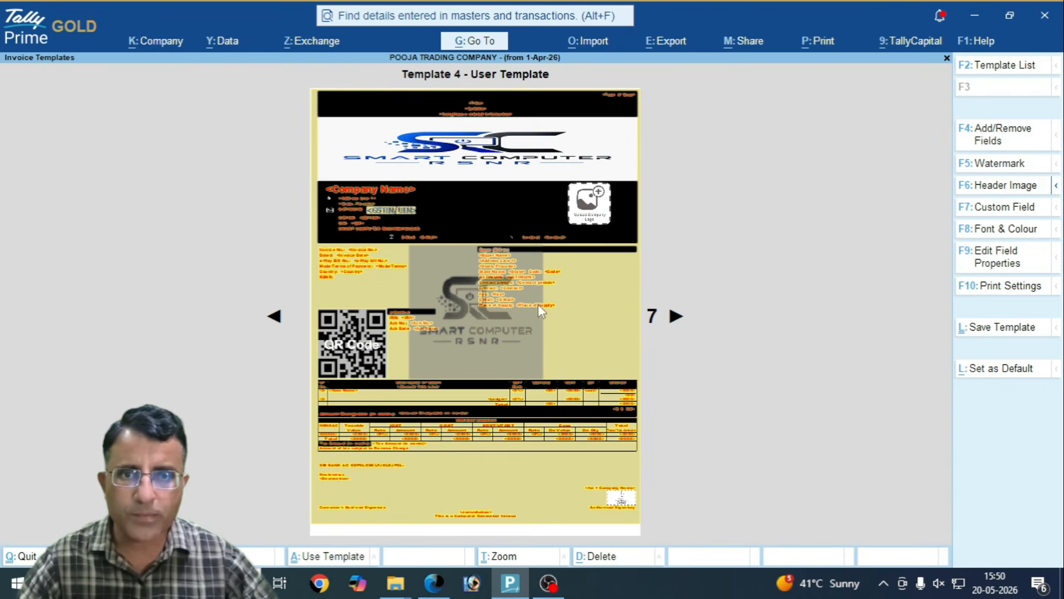
# Step: Save the template as Template 4 - User Template for This Company, with additional configuration shown and not as default for all Sales
pyautogui.click(1000, 333)
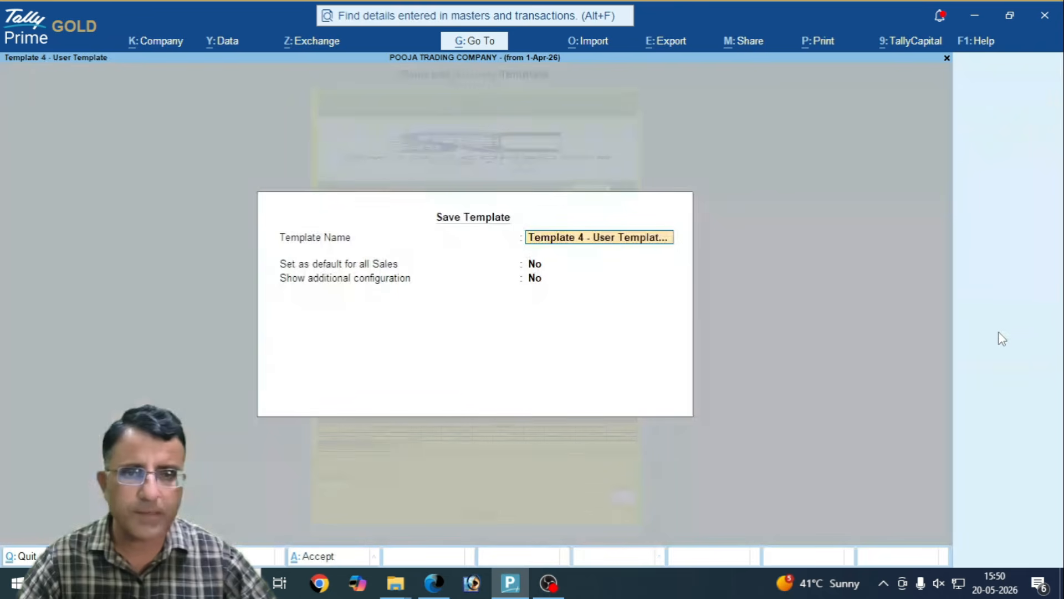
pyautogui.press('Return')
pyautogui.press('Return')
pyautogui.press('Return')
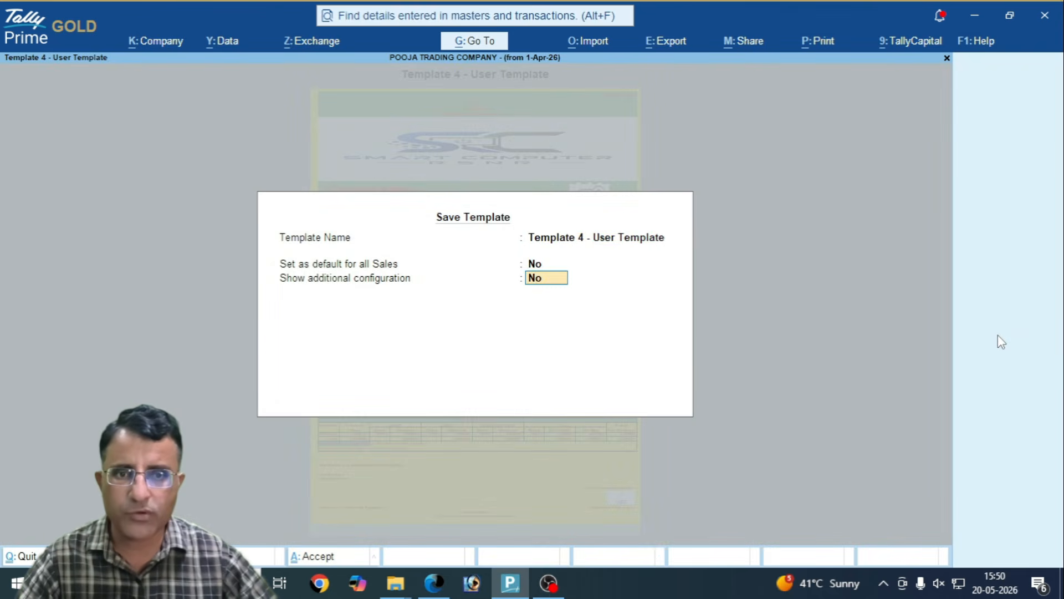
pyautogui.press('Escape')
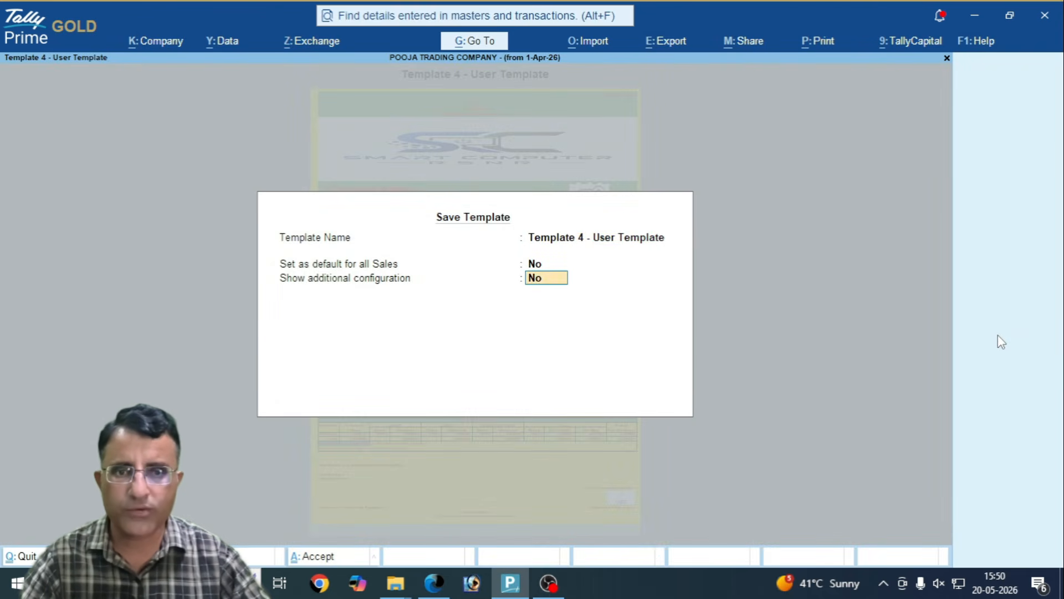
pyautogui.write('Y')
pyautogui.press('Return')
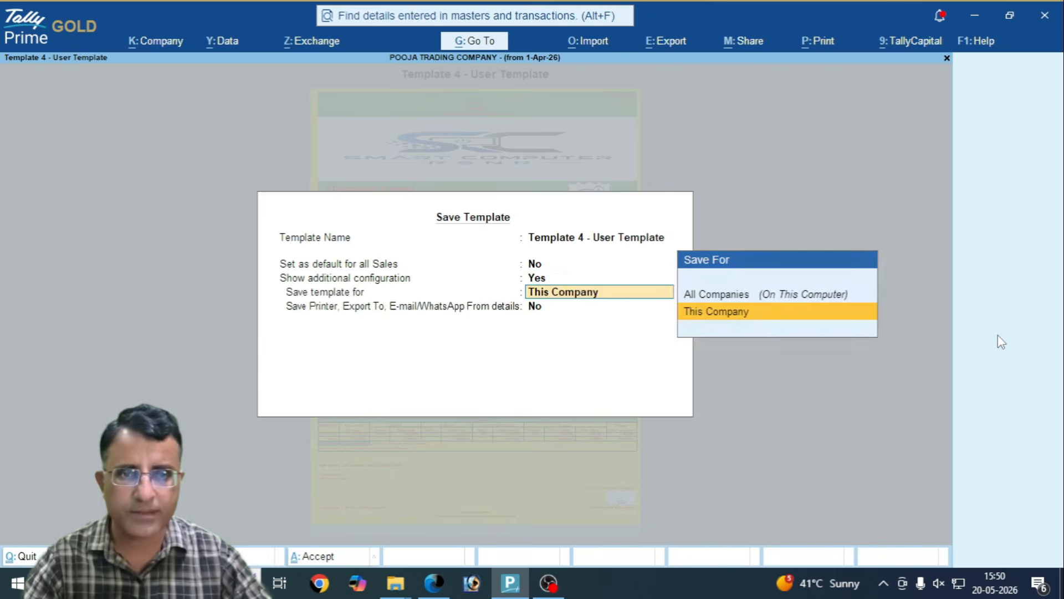
pyautogui.press('Return')
pyautogui.press('Return')
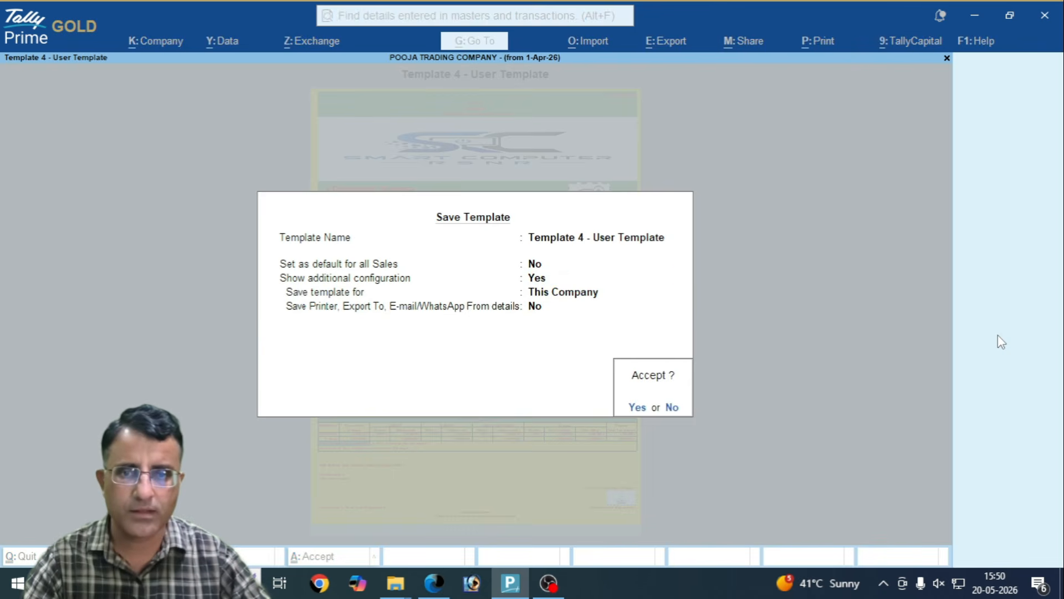
pyautogui.press('y')
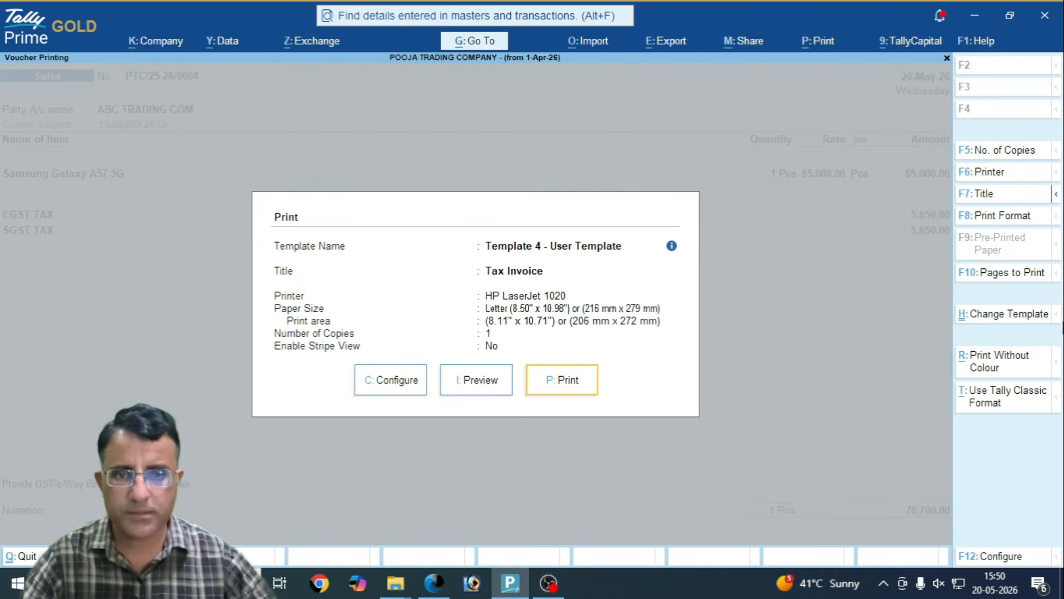
# Step: Preview the sales invoice with the saved template, inspect it enlarged, and return to the print settings
pyautogui.click(483, 385)
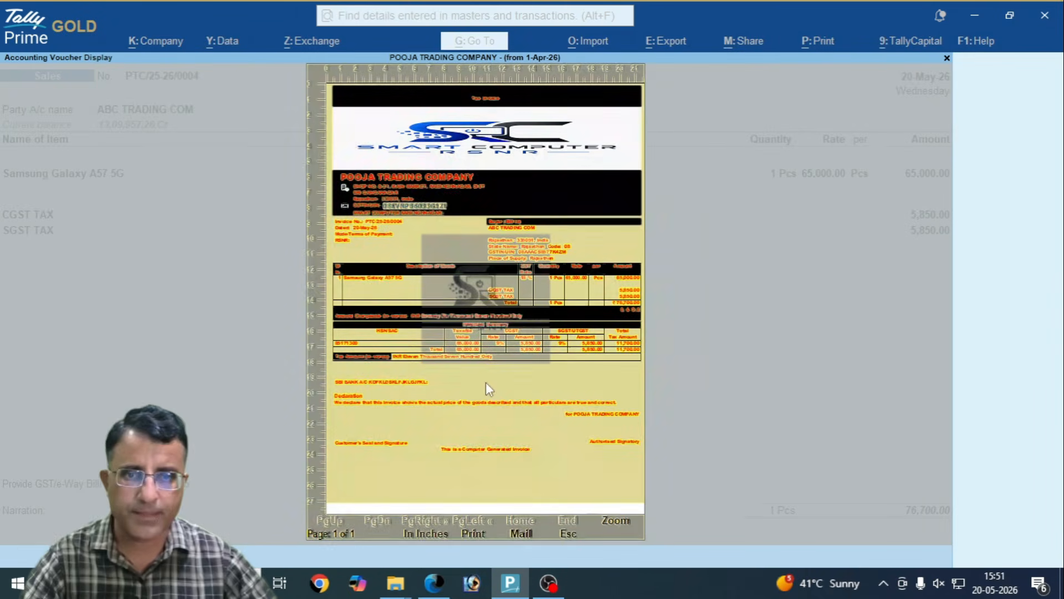
pyautogui.hotkey('alt', 'z')
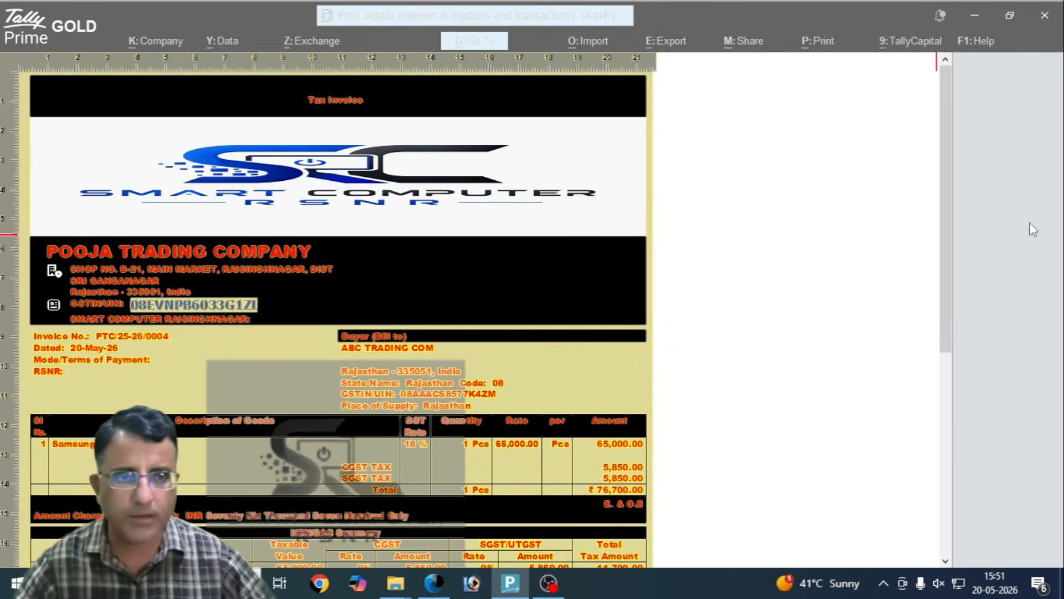
pyautogui.moveTo(943, 338); pyautogui.dragTo(943, 366)
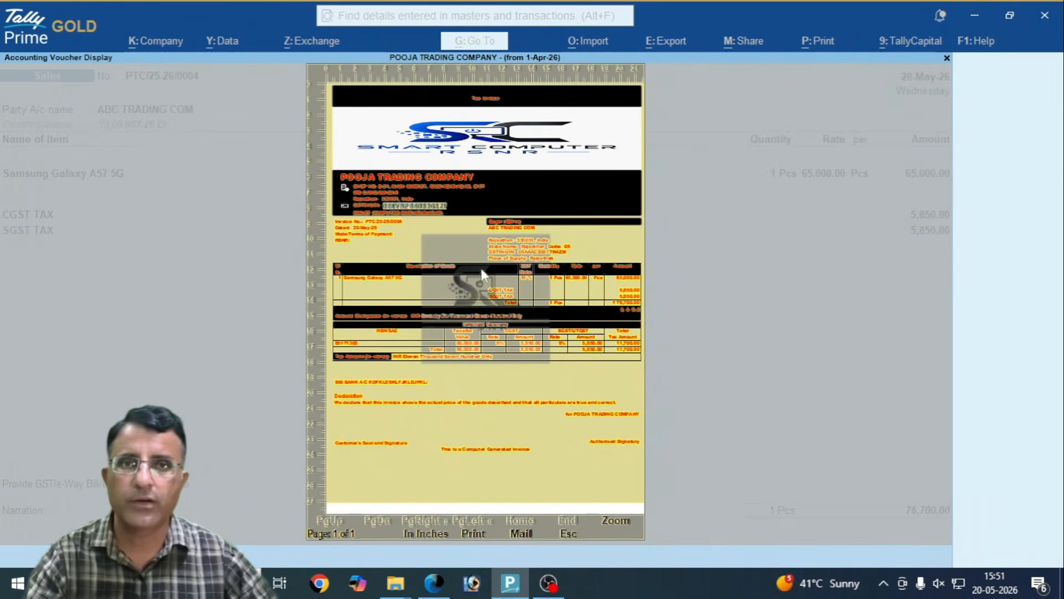
pyautogui.press('Escape')
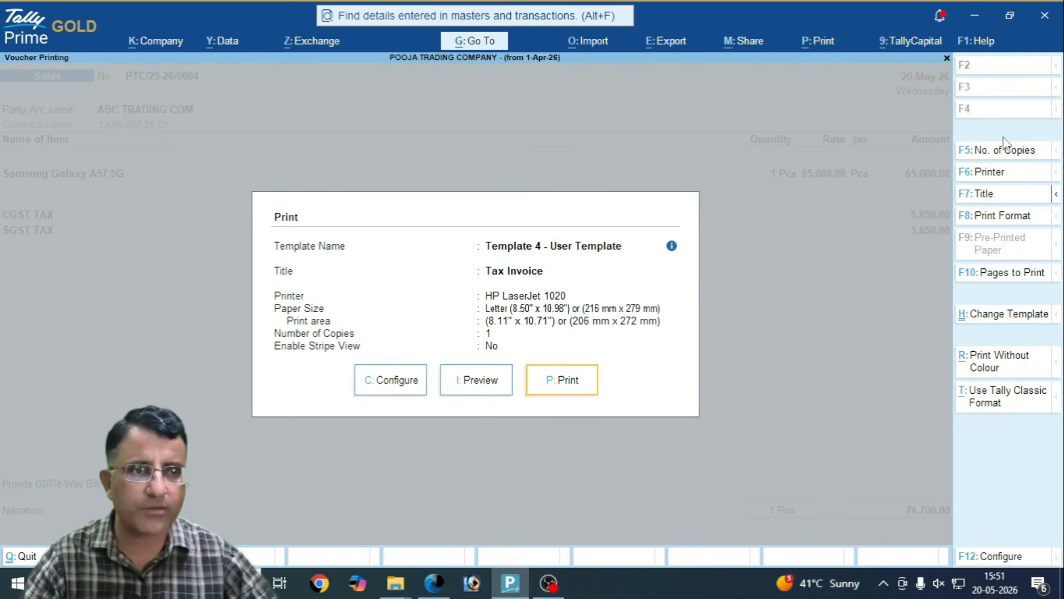
# Step: Try to turn off the company header image through the template's field configuration and accept the change
pyautogui.click(1012, 323)
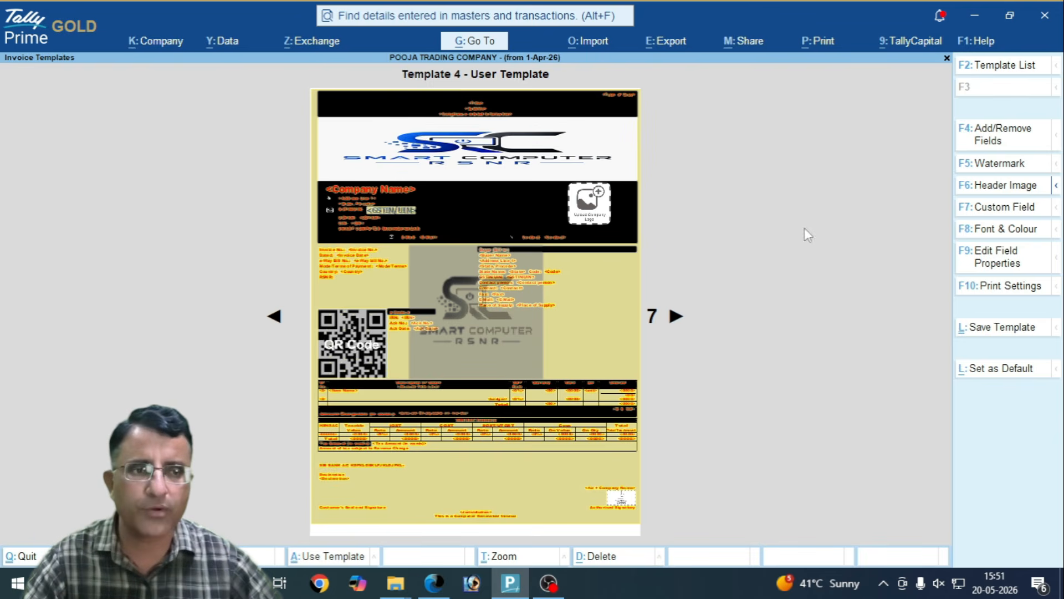
pyautogui.click(1008, 144)
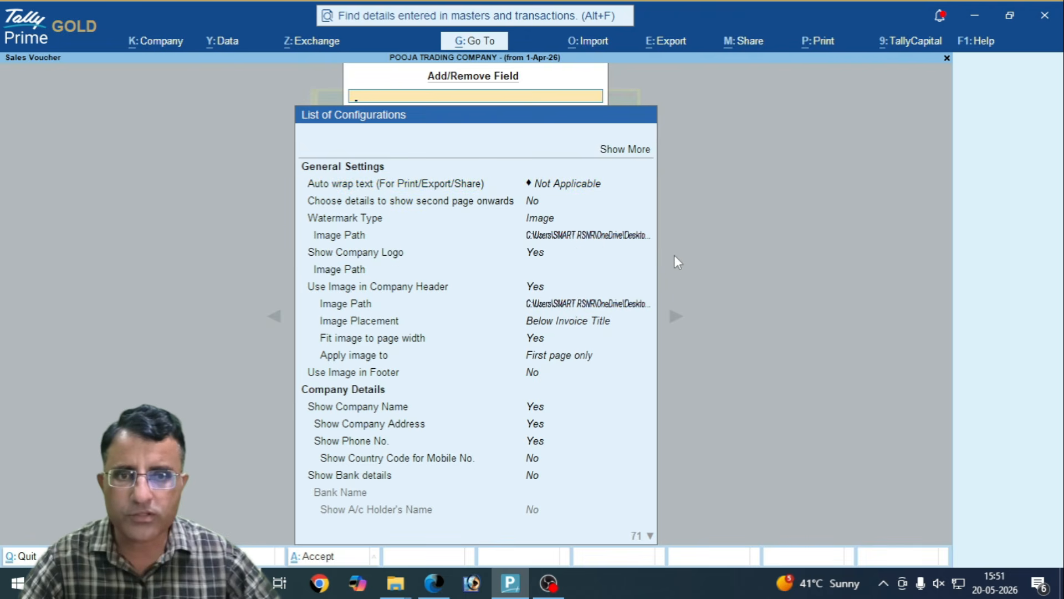
pyautogui.click(506, 221)
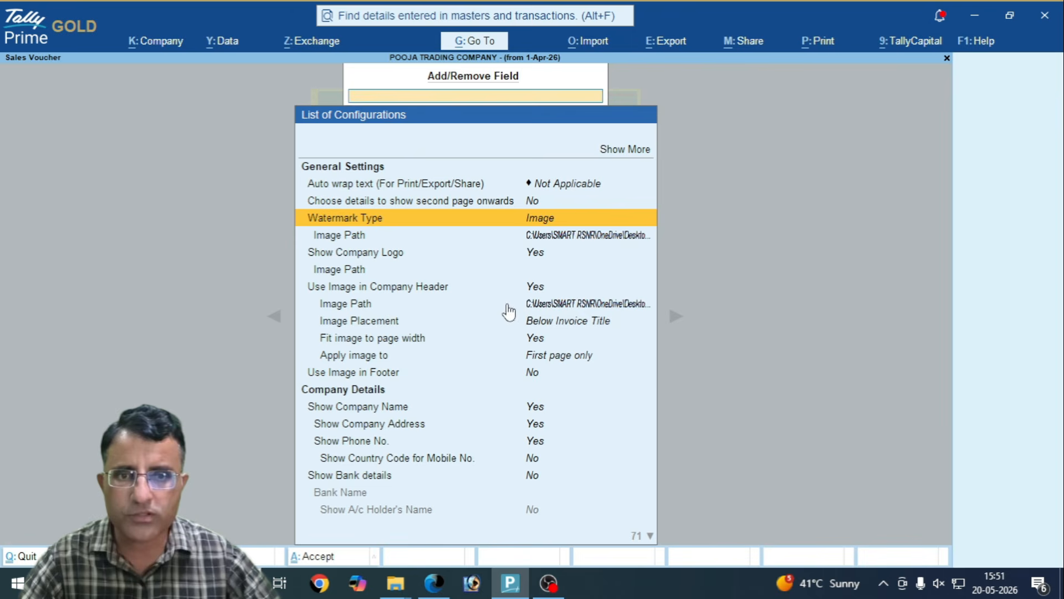
pyautogui.press('Up')
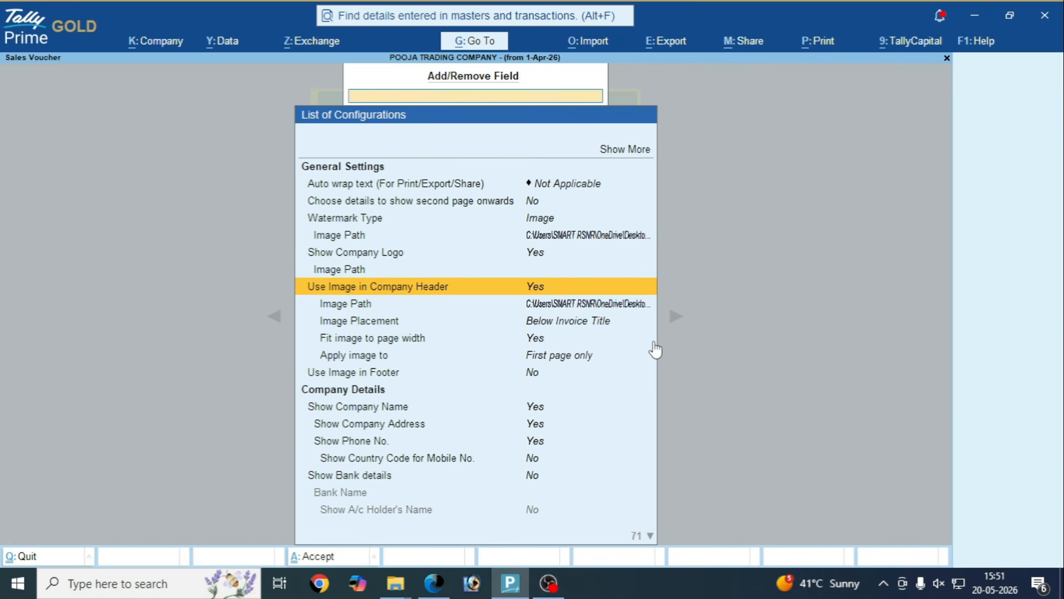
pyautogui.press('Return')
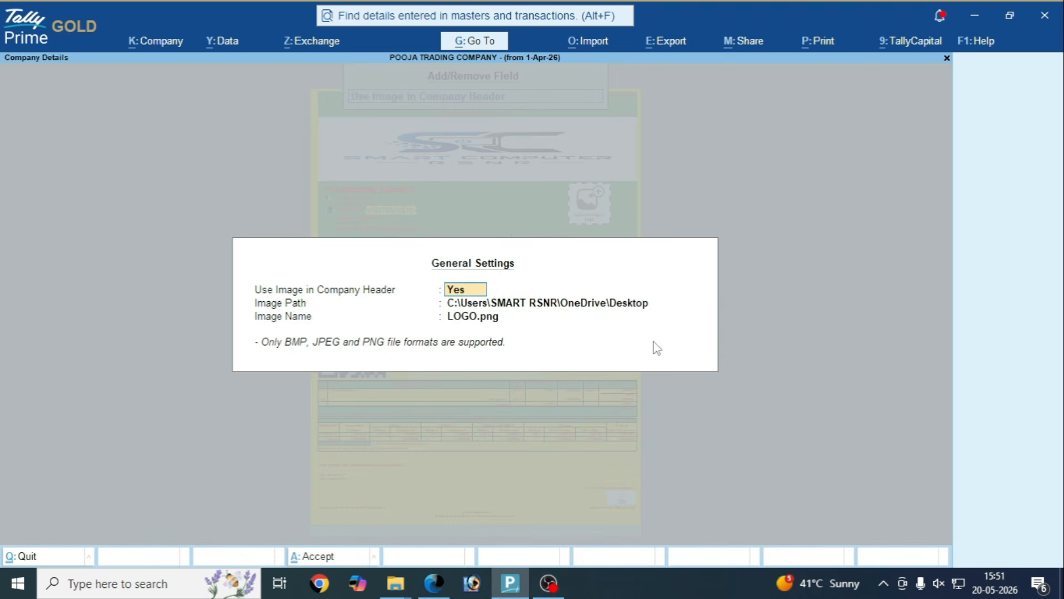
pyautogui.press('n')
pyautogui.press('Return')
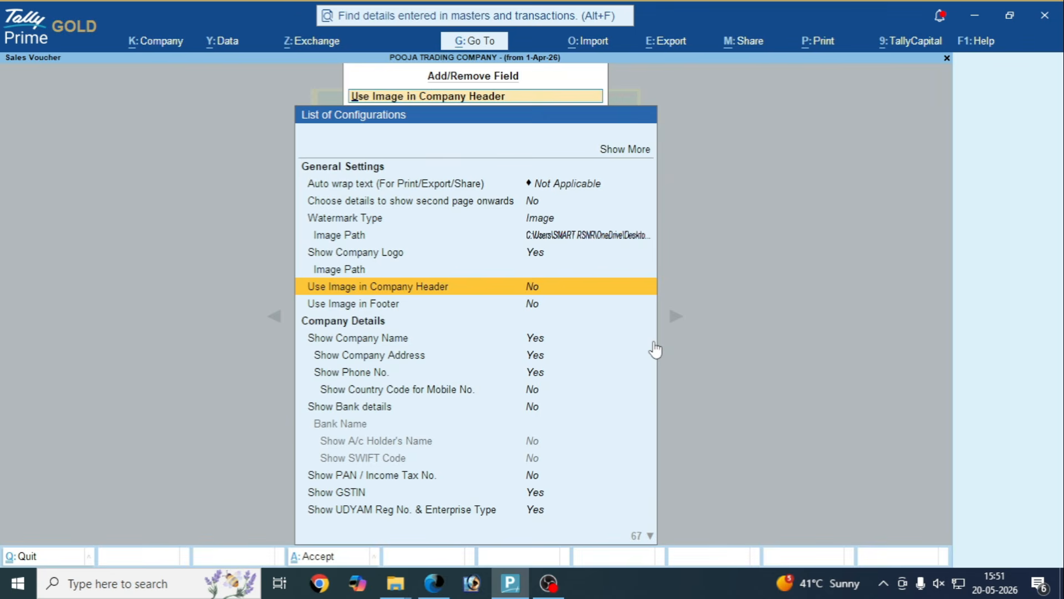
pyautogui.hotkey('ctrl', 'a')
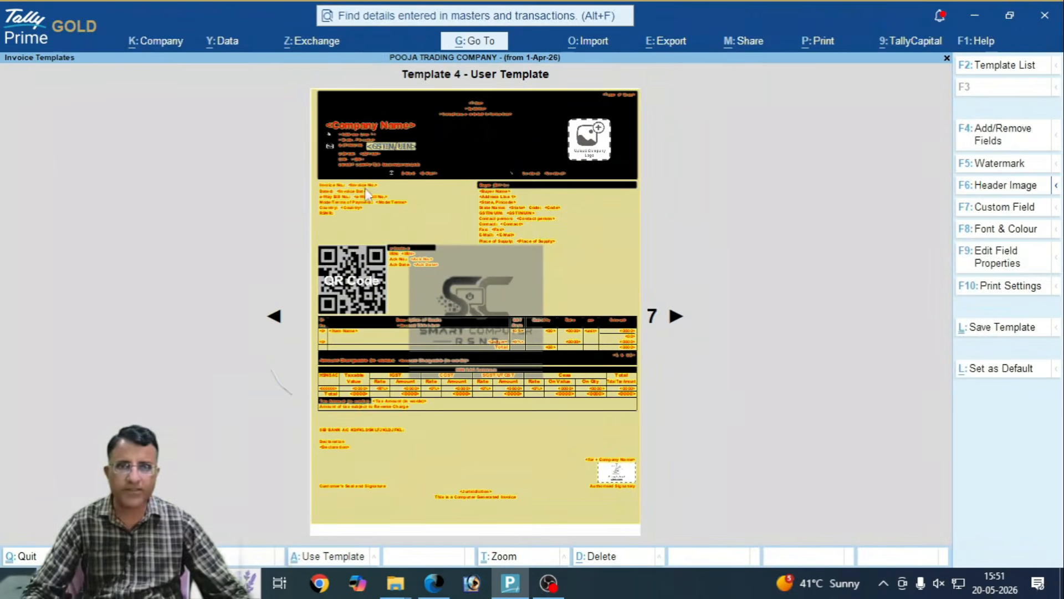
# Step: Leave the template without saving it, preview the sales invoice, and close the preview
pyautogui.press('Escape')
pyautogui.press('y')
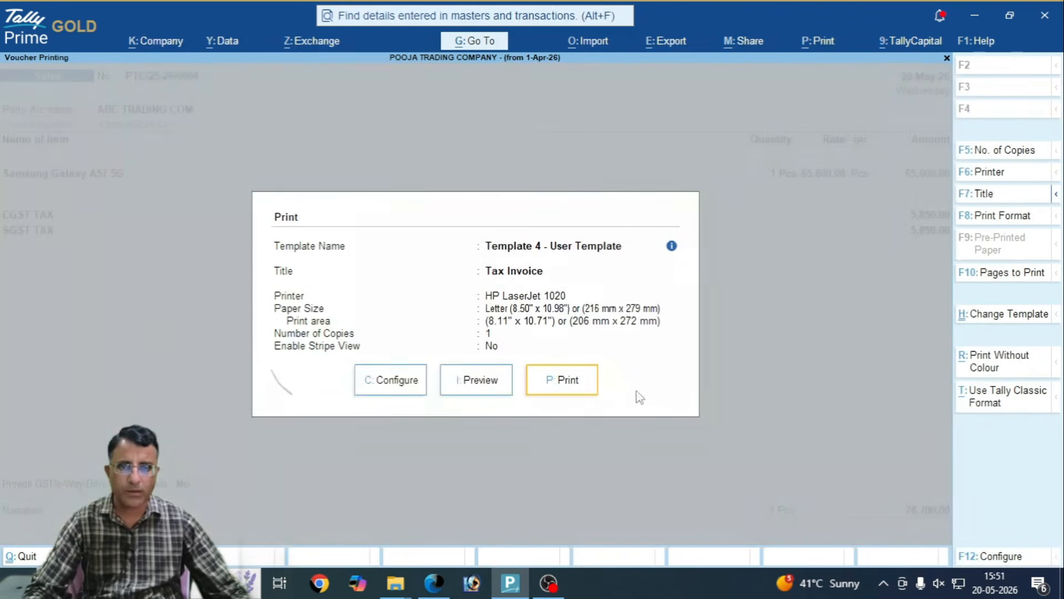
pyautogui.click(482, 387)
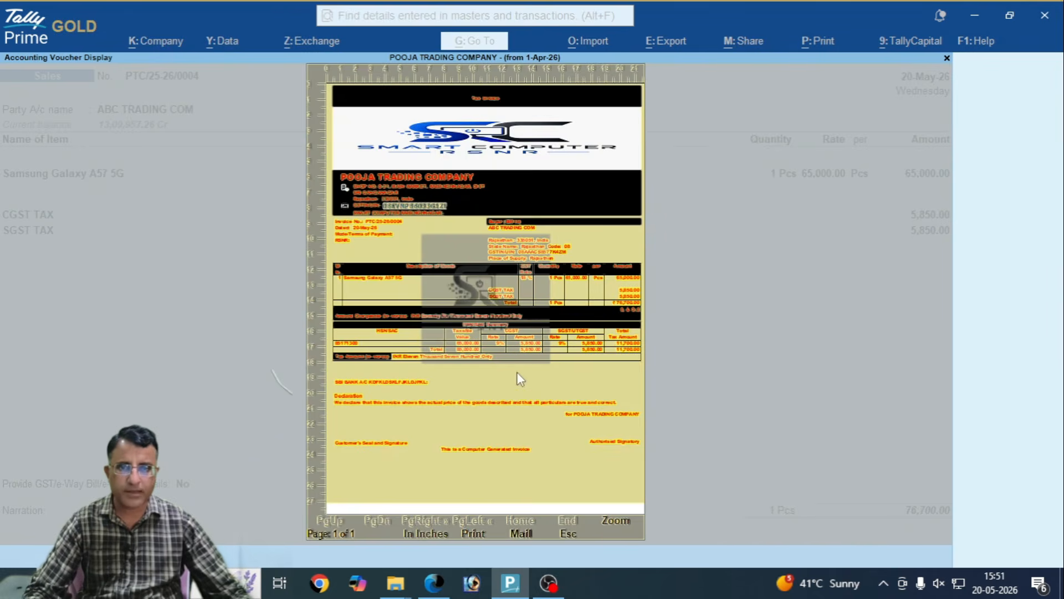
pyautogui.press('Escape')
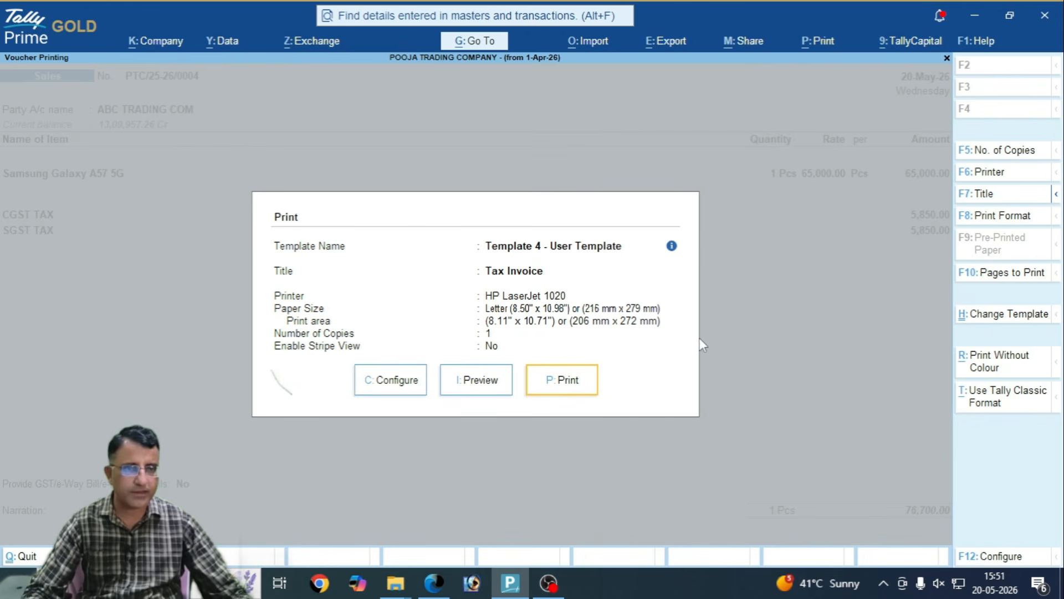
# Step: Reopen the template's field configuration, set Use Image in Company Header to No, and accept it
pyautogui.click(1002, 314)
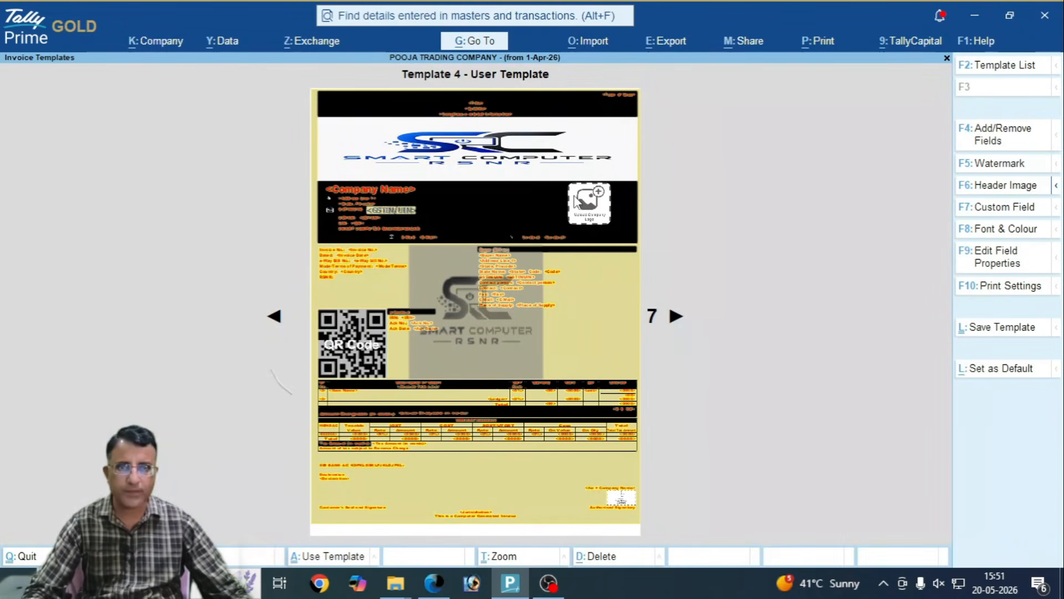
pyautogui.click(1006, 147)
pyautogui.click(543, 287)
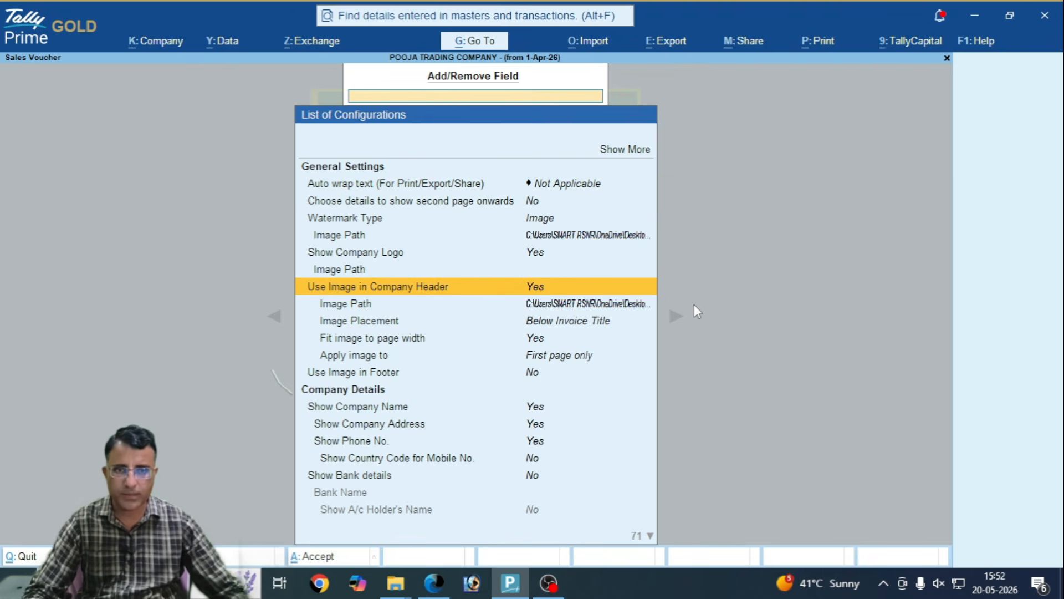
pyautogui.press('Return')
pyautogui.write('N')
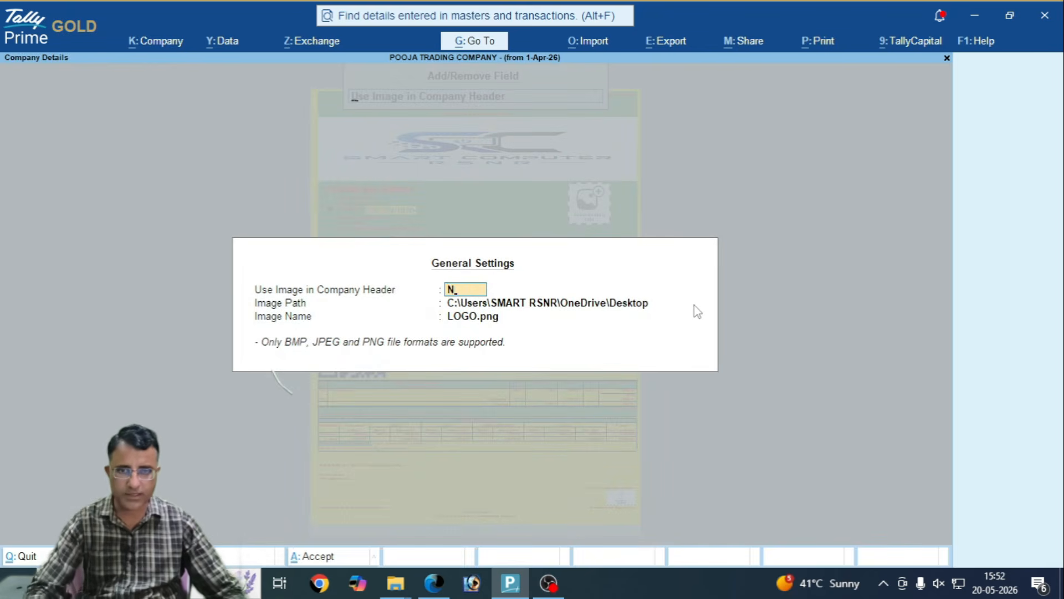
pyautogui.press('Return')
pyautogui.hotkey('ctrl', 'a')
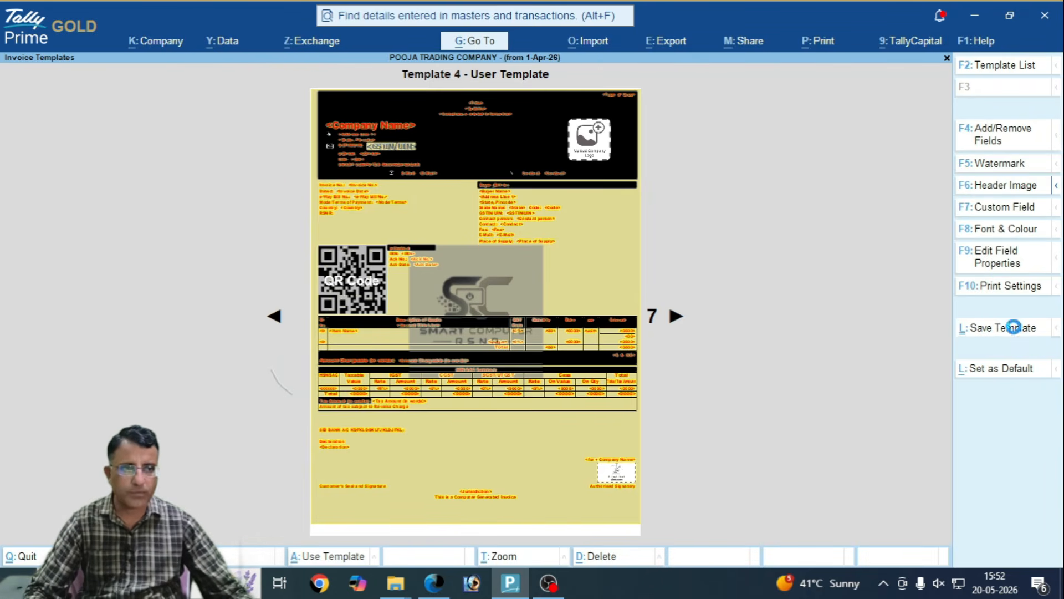
# Step: Save the changed template under its existing name for This Company, without storing printer, export or e-mail/WhatsApp details
pyautogui.click(1023, 327)
pyautogui.press('Return')
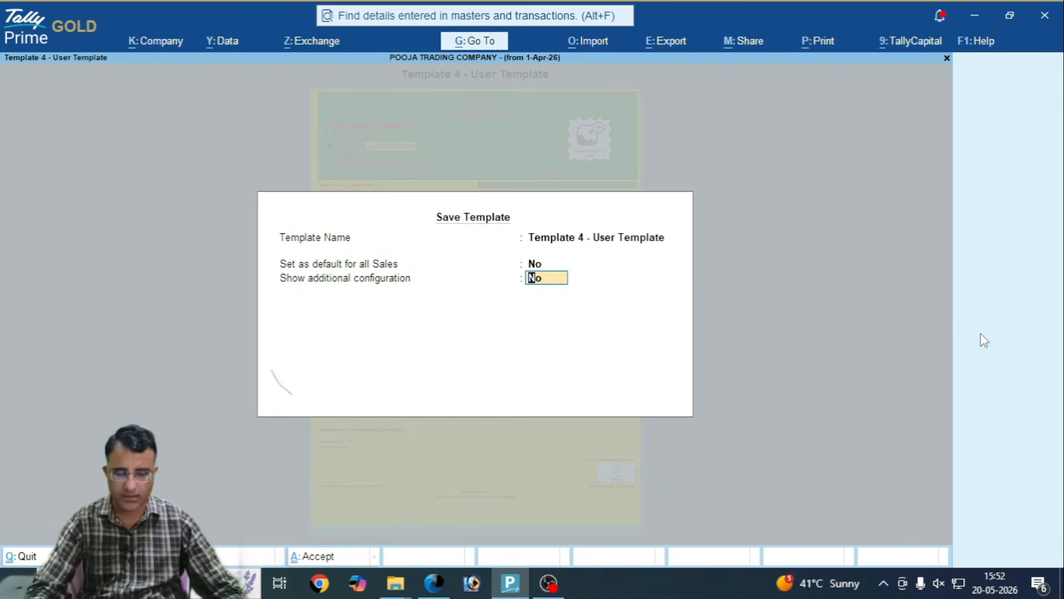
pyautogui.press('y')
pyautogui.press('Return')
pyautogui.press('Return')
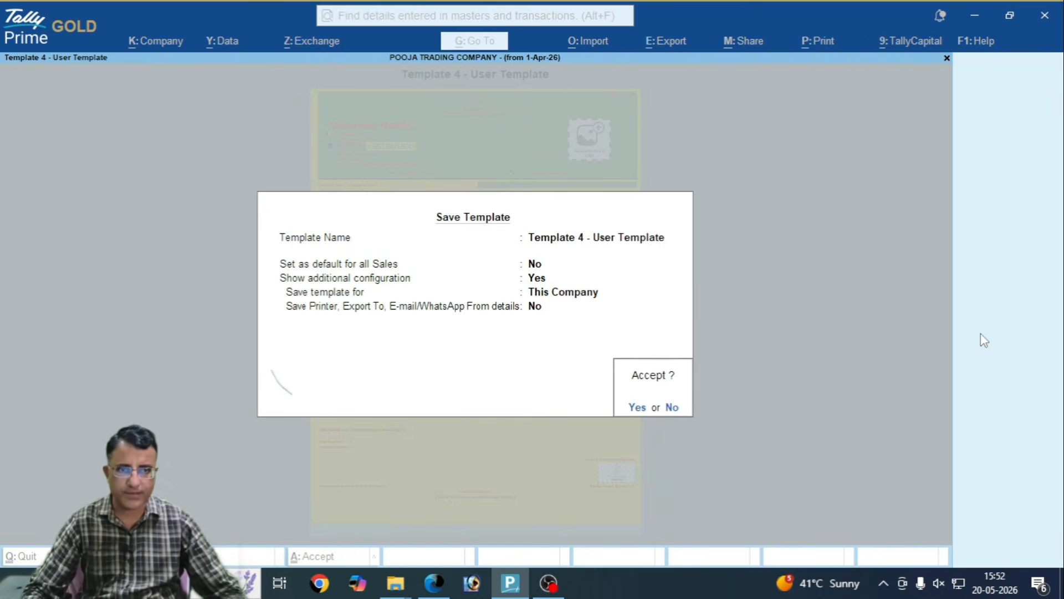
pyautogui.press('Return')
# Step: Preview the invoice to check its header area, inspect it enlarged, and return to the print settings
pyautogui.press('i')
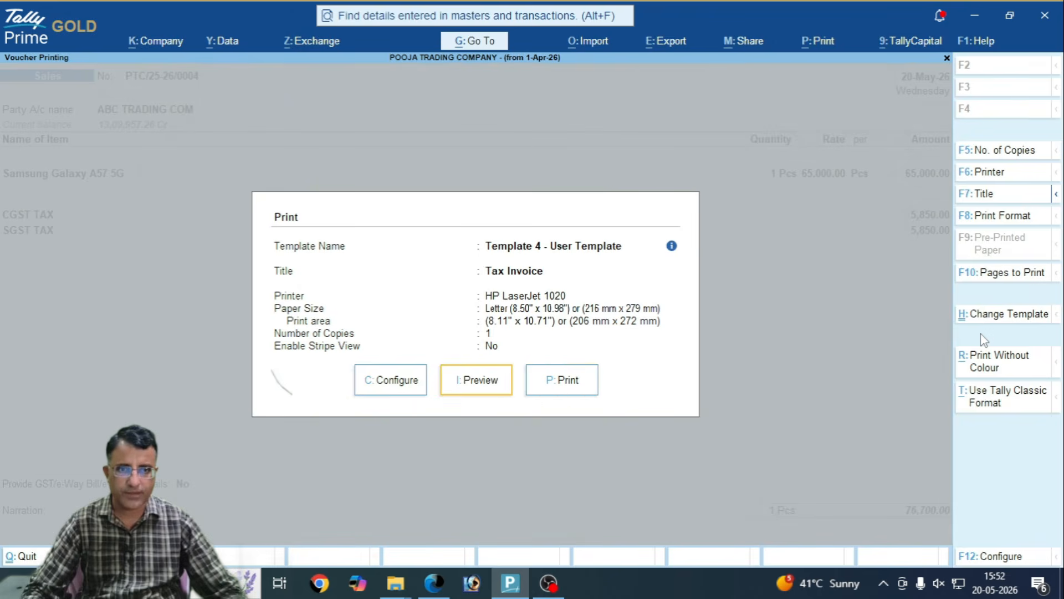
pyautogui.hotkey('alt', 'z')
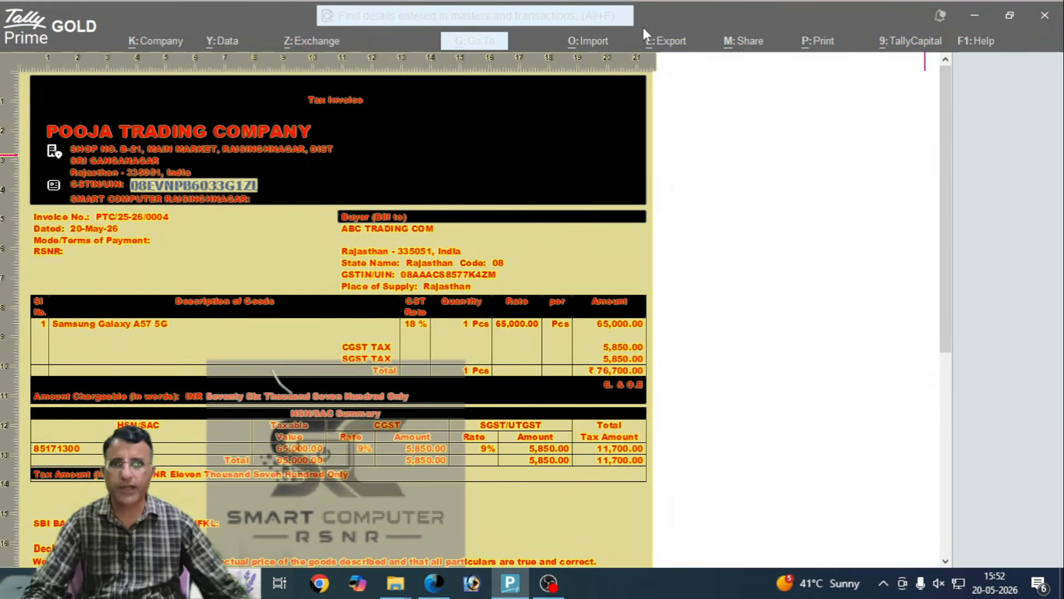
pyautogui.hotkey('alt', 'z')
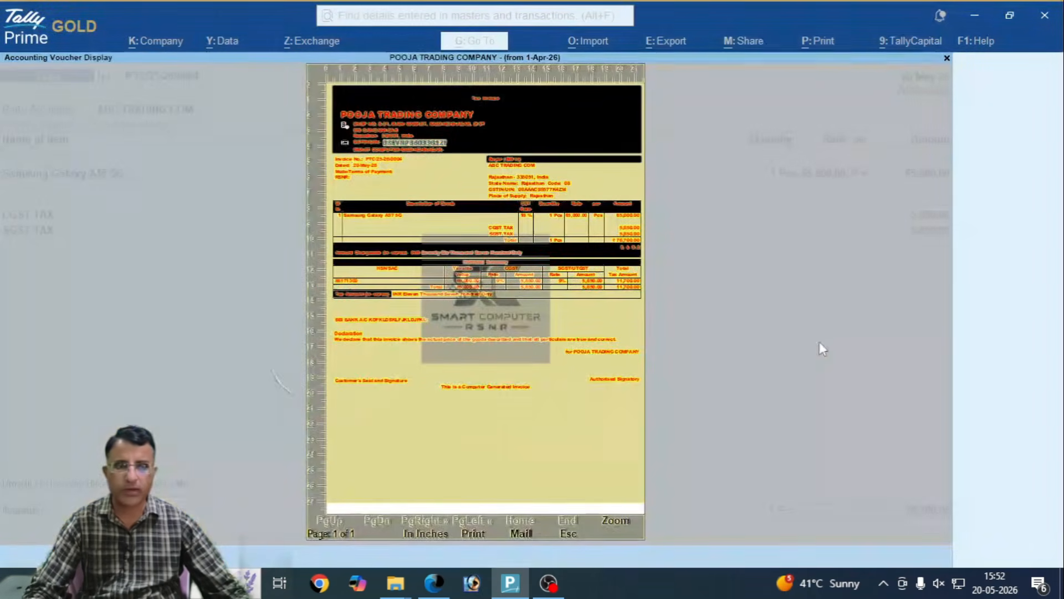
pyautogui.press('Escape')
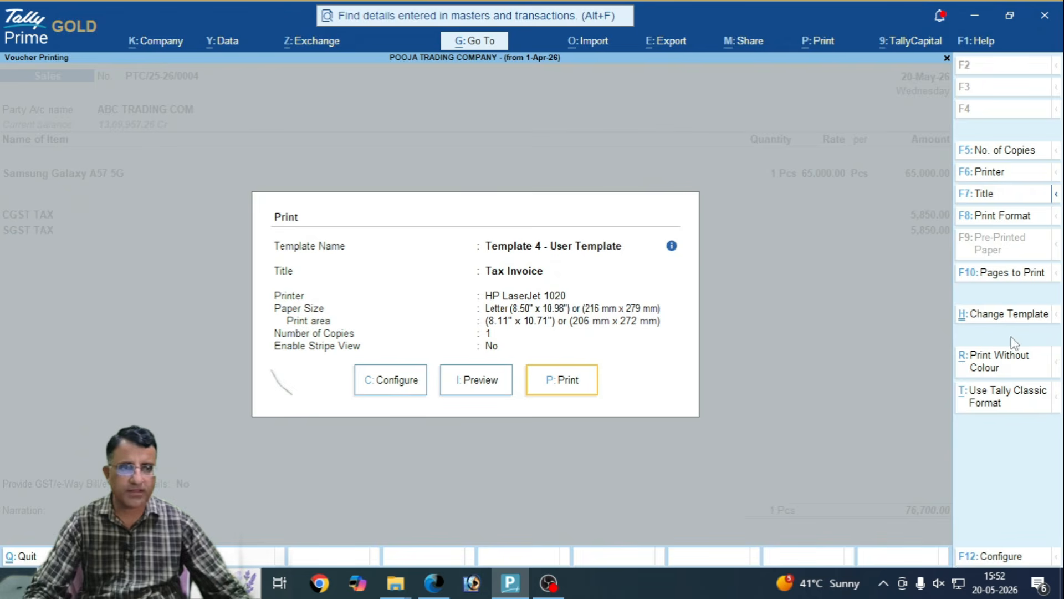
# Step: Set Template 4's image watermark to Diagonal alignment and Medium size, with the opacity option listed just above Dark
pyautogui.click(1014, 315)
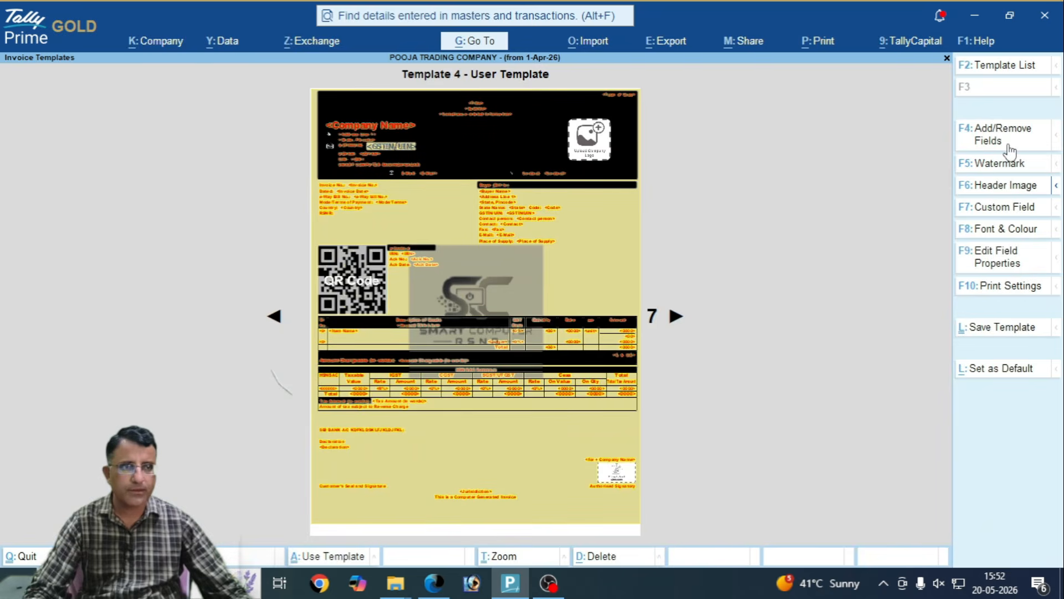
pyautogui.click(998, 135)
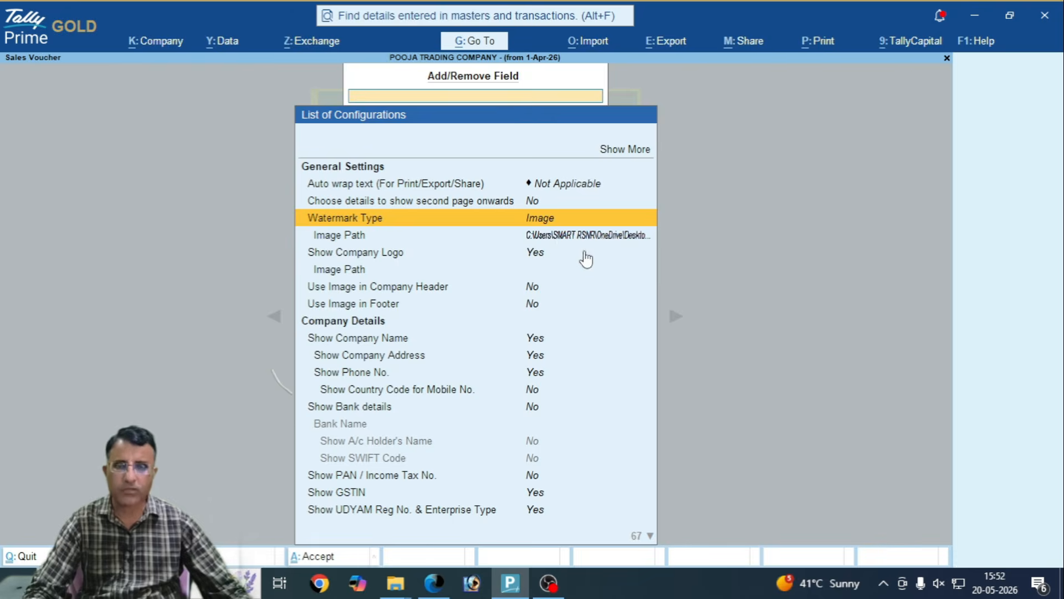
pyautogui.press('Escape')
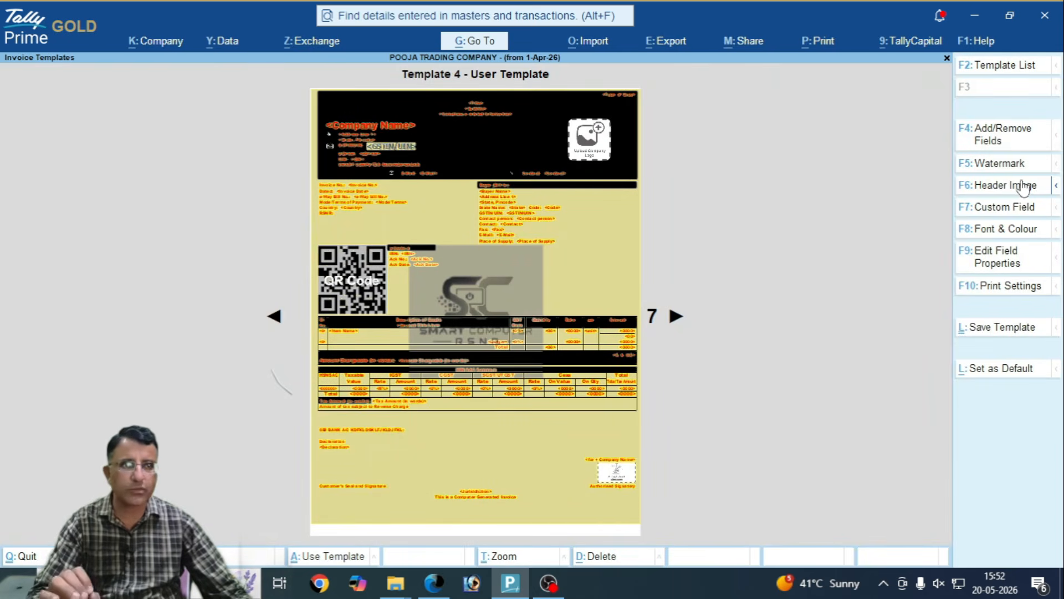
pyautogui.click(1010, 163)
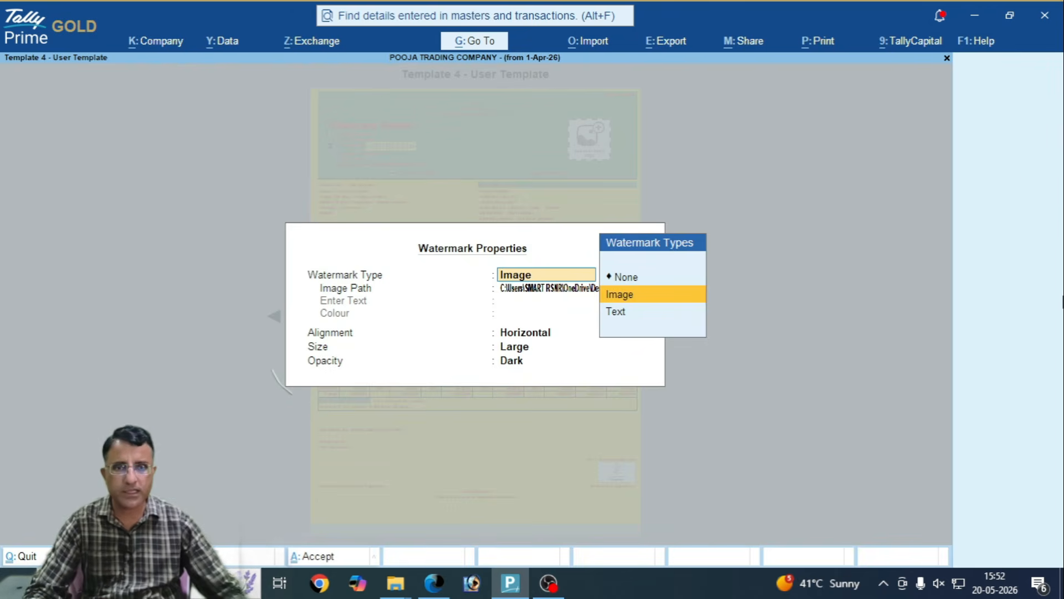
pyautogui.press('Return')
pyautogui.press('Return')
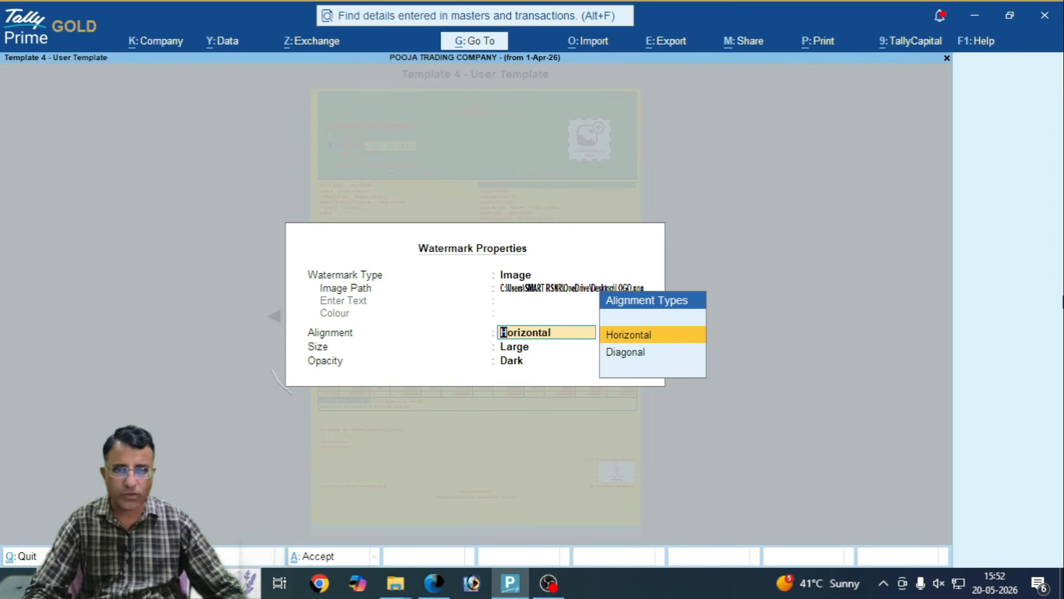
pyautogui.press('Down')
pyautogui.press('Return')
pyautogui.press('Up')
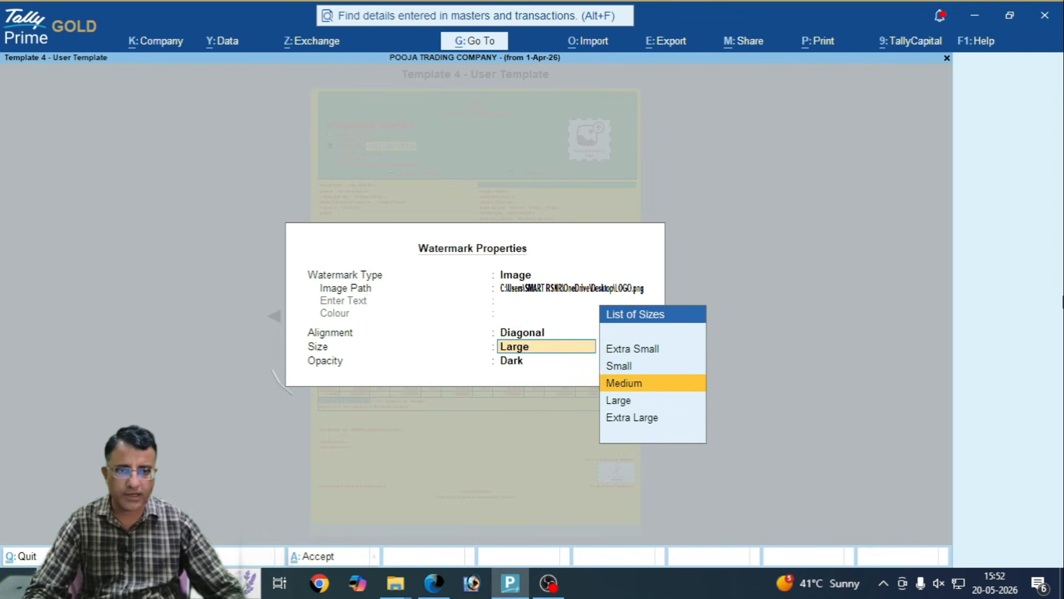
pyautogui.press('Return')
pyautogui.press('Up')
pyautogui.press('Return')
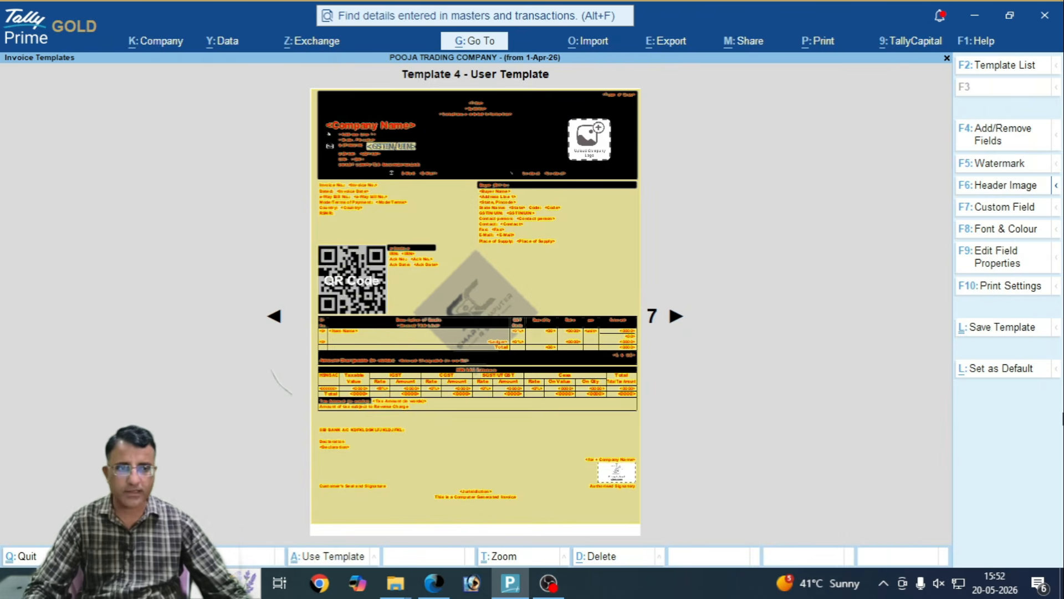
# Step: Save the template as Template 4 - User Template for This Company, not as default and without printer, export or e-mail/WhatsApp details
pyautogui.click(1022, 330)
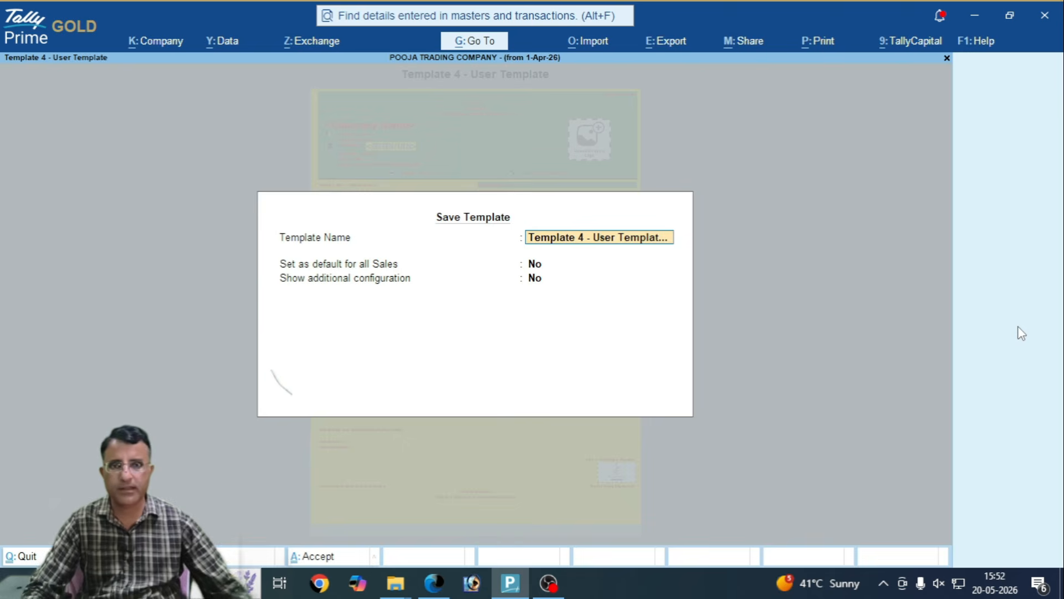
pyautogui.press('Return')
pyautogui.press('Return')
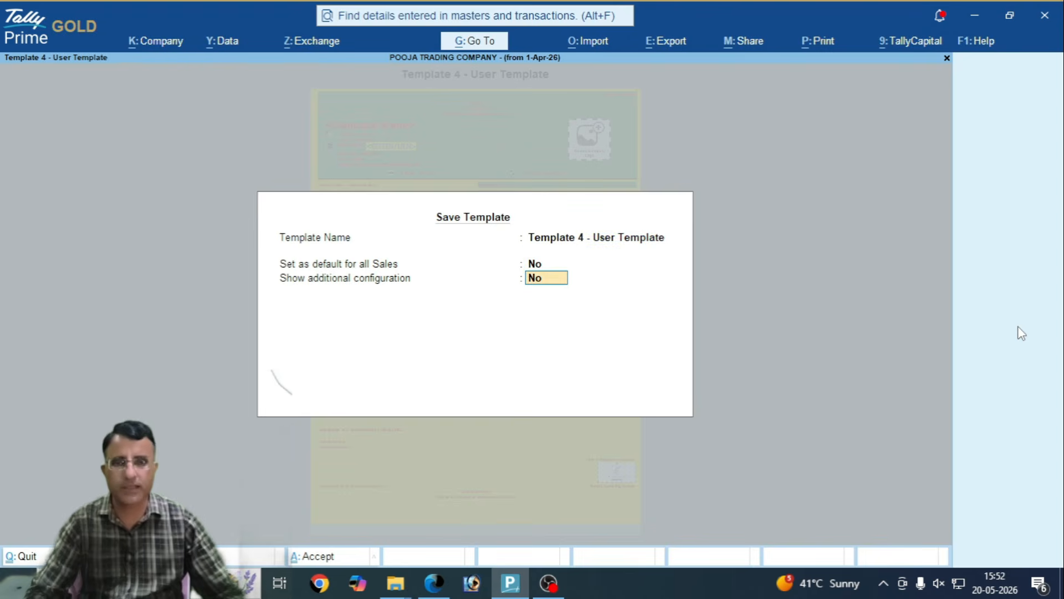
pyautogui.press('Return')
pyautogui.press('Return')
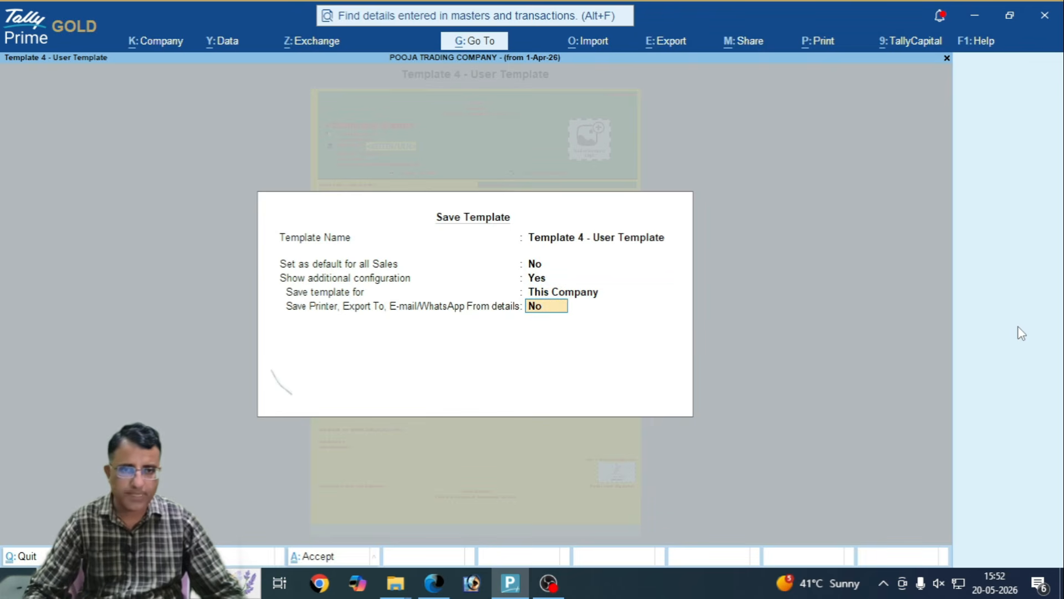
pyautogui.press('Return')
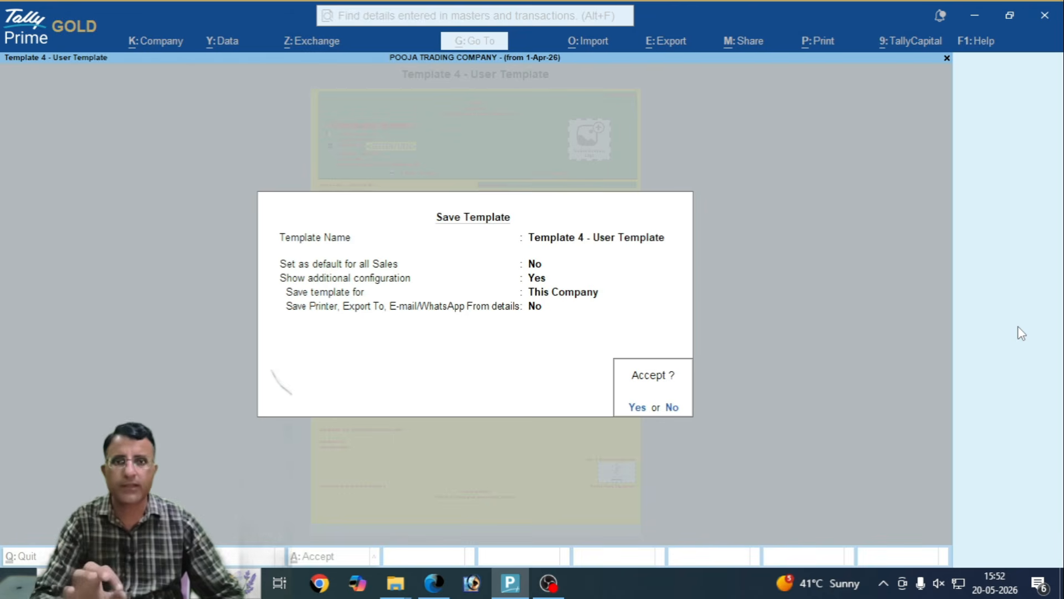
pyautogui.press('Return')
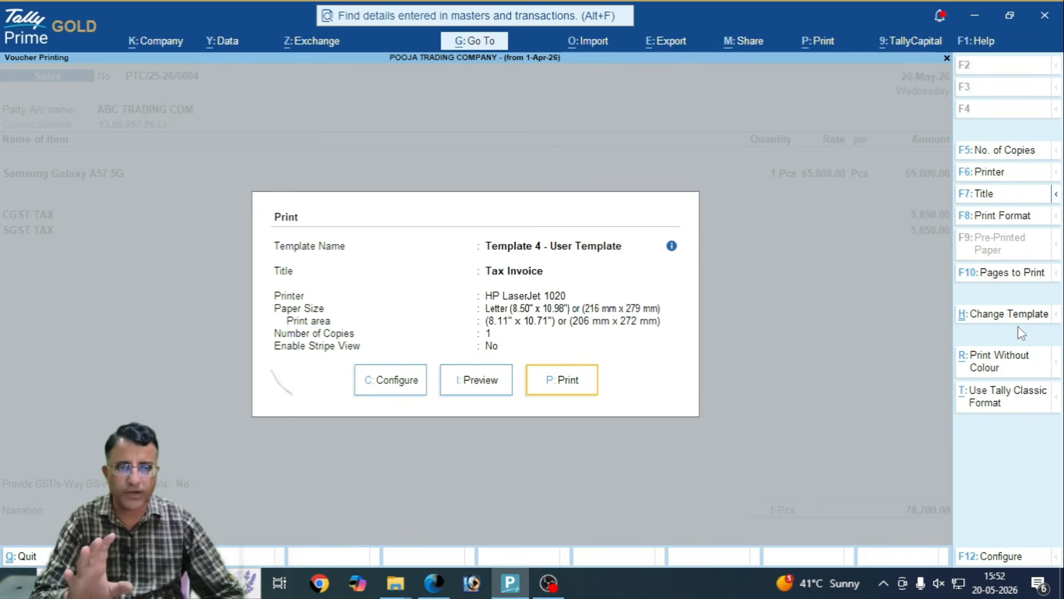
# Step: Preview the invoice to check its diagonal watermark, and return to the print settings
pyautogui.press('i')
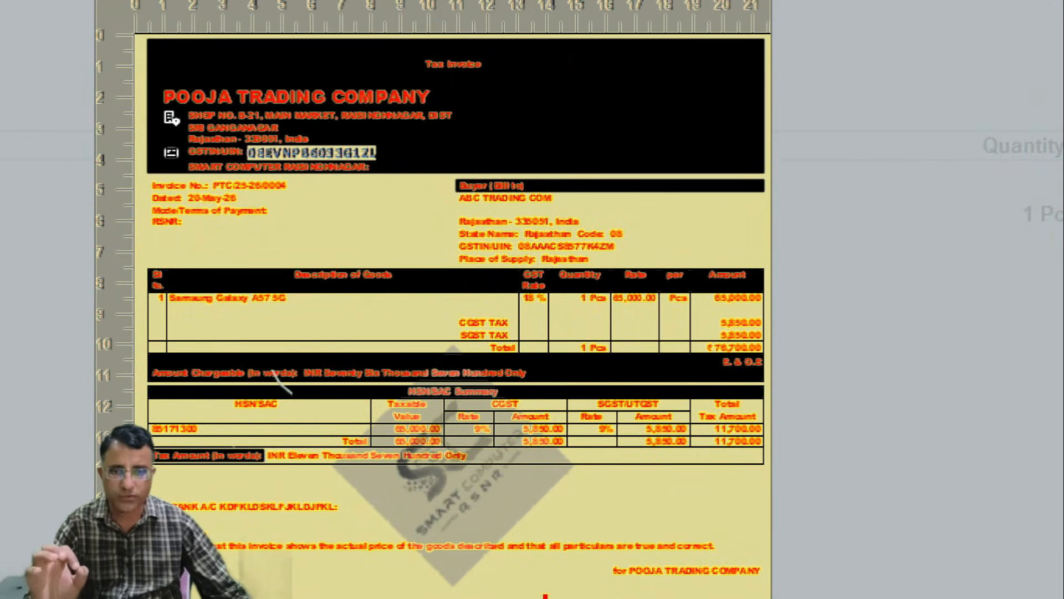
pyautogui.moveTo(435, 345)
pyautogui.mouseDown()
pyautogui.moveTo(308, 590)
pyautogui.moveTo(336, 311)
pyautogui.moveTo(335, 417)
pyautogui.mouseUp()
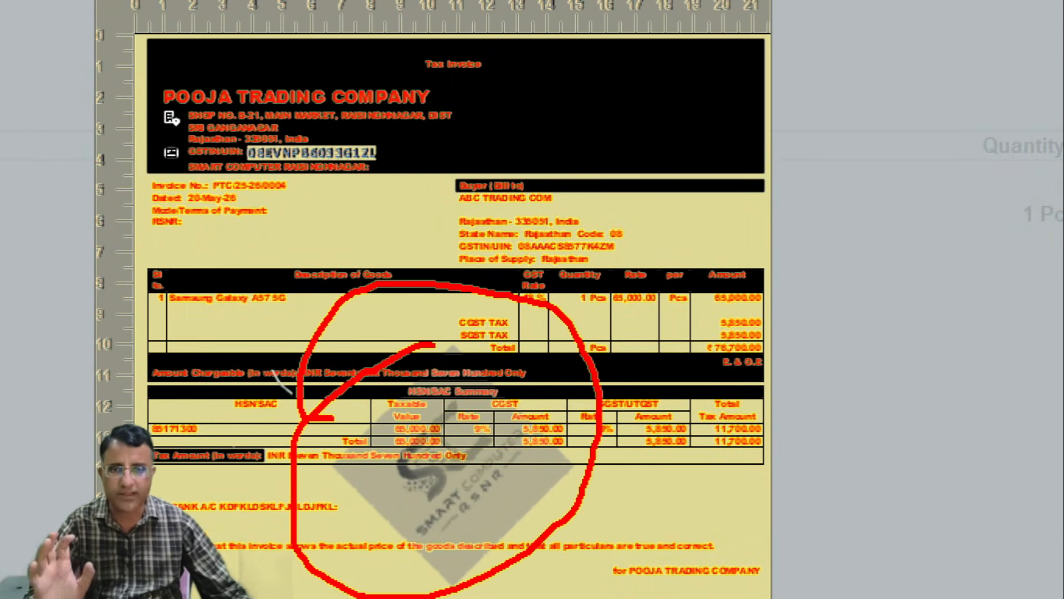
pyautogui.press('Escape')
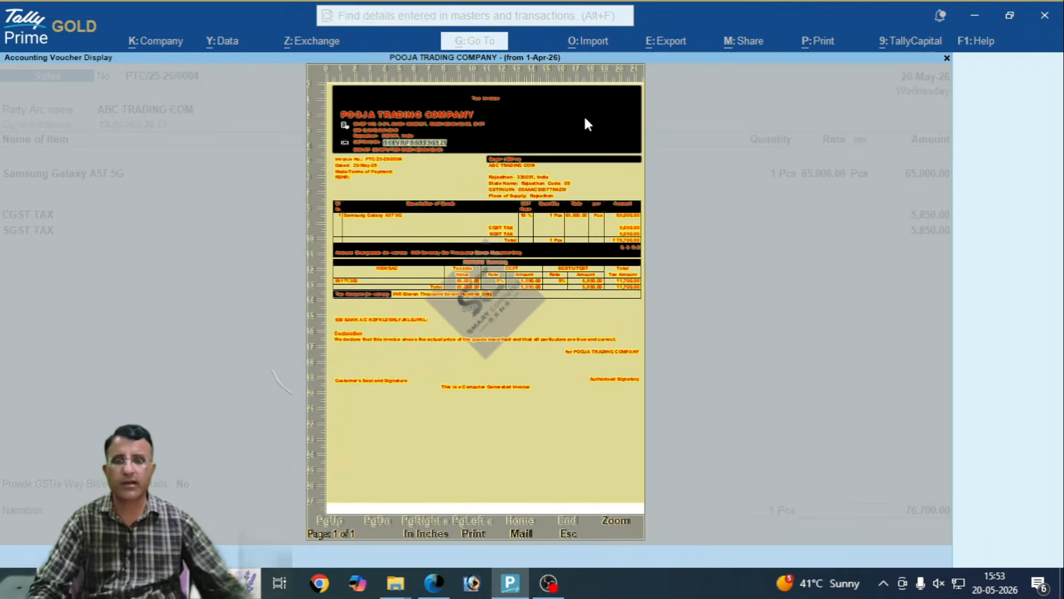
pyautogui.press('Escape')
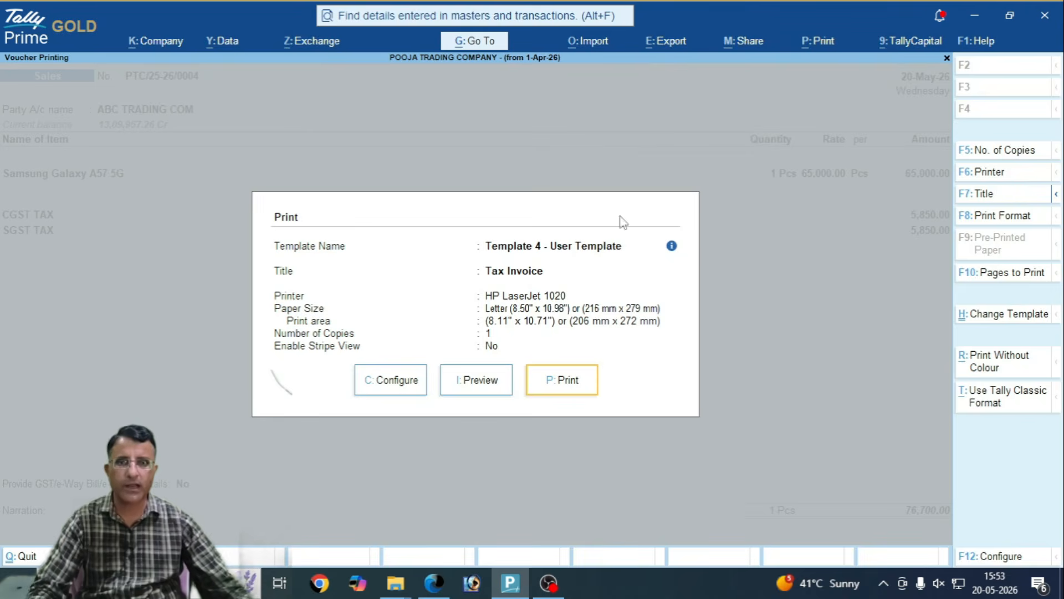
# Step: Reopen the invoice's print settings, preview it in Tally Classic Format, and close the preview
pyautogui.click(552, 380)
pyautogui.hotkey('alt', 'p')
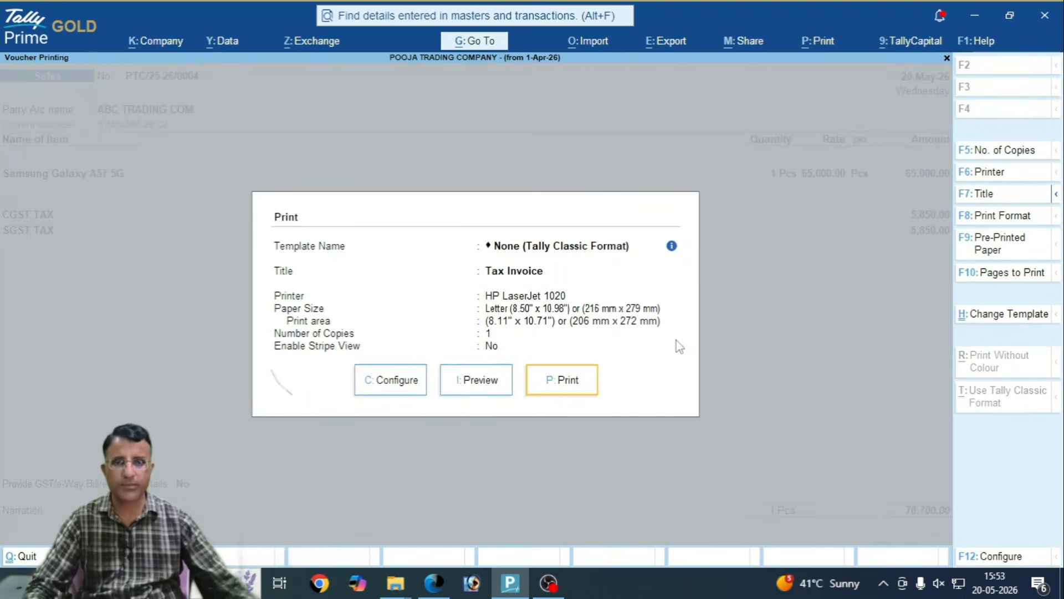
pyautogui.press('i')
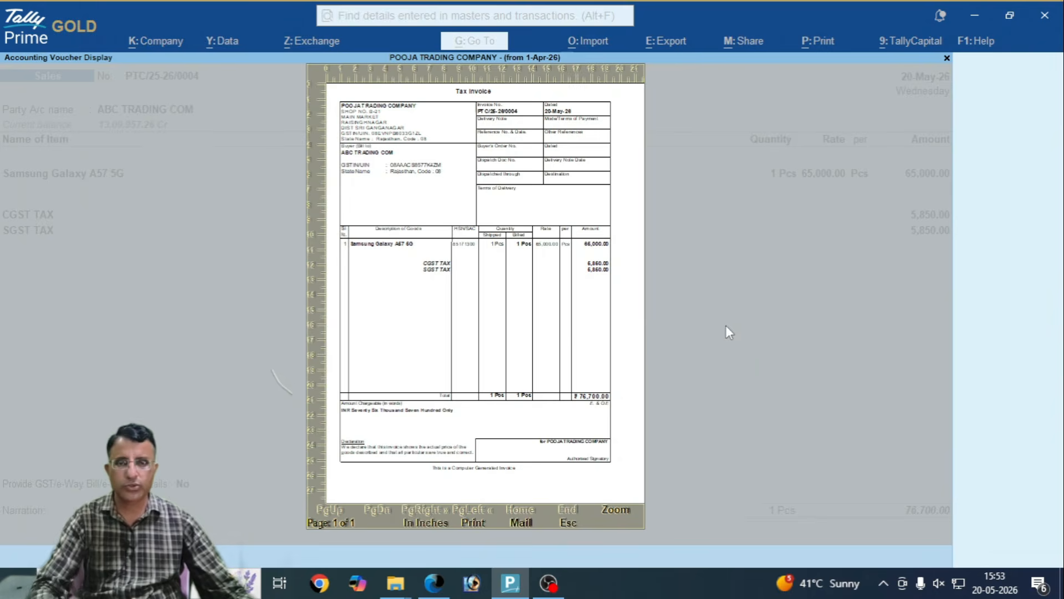
pyautogui.press('Escape')
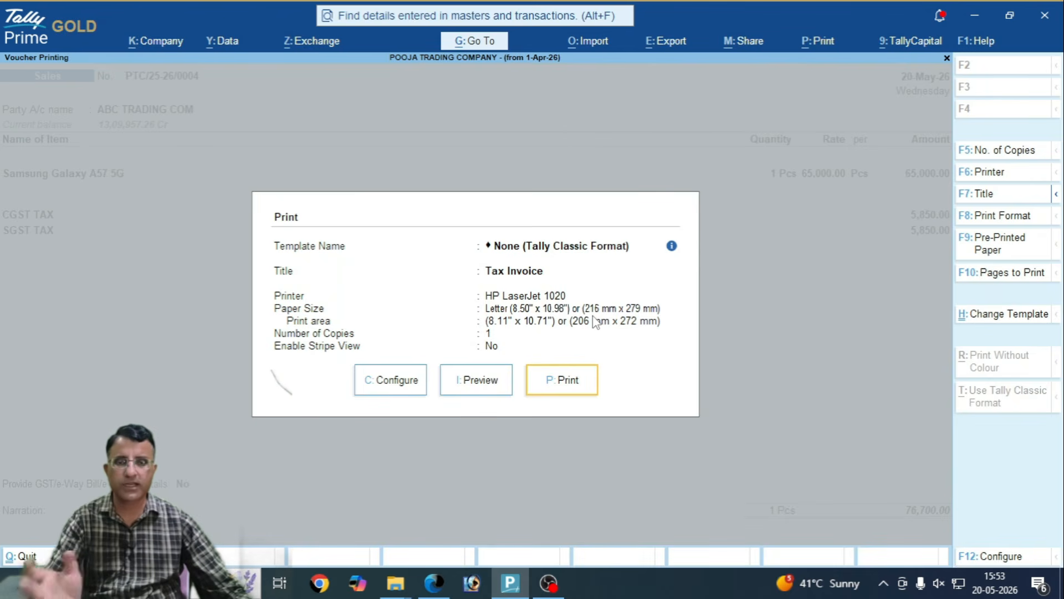
pyautogui.click(483, 383)
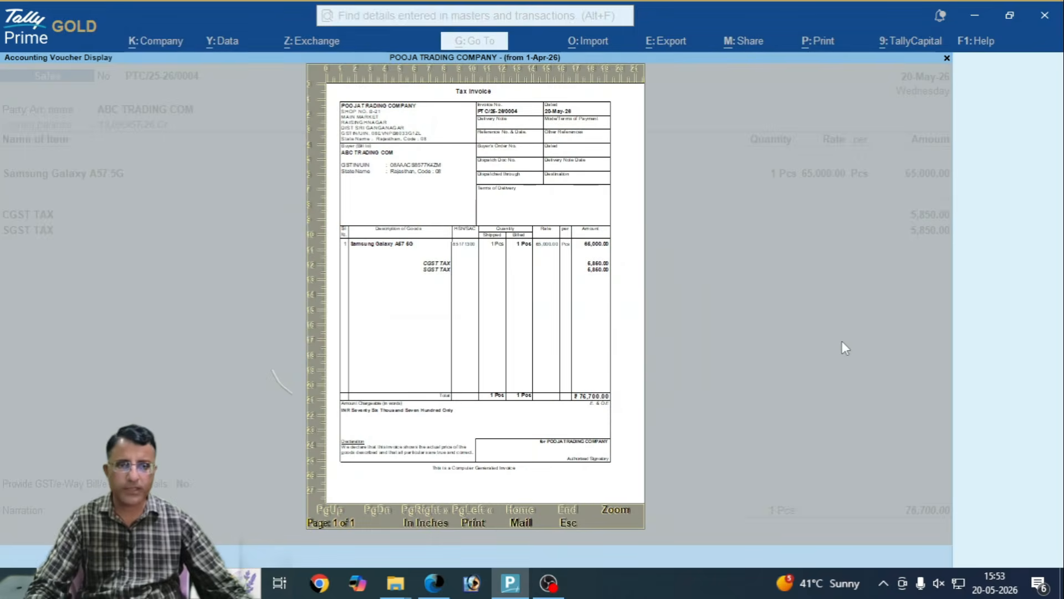
pyautogui.press('Escape')
# Step: Use Template 4 - User Template for the invoice, inspect the preview enlarged, and return to the print settings
pyautogui.click(996, 316)
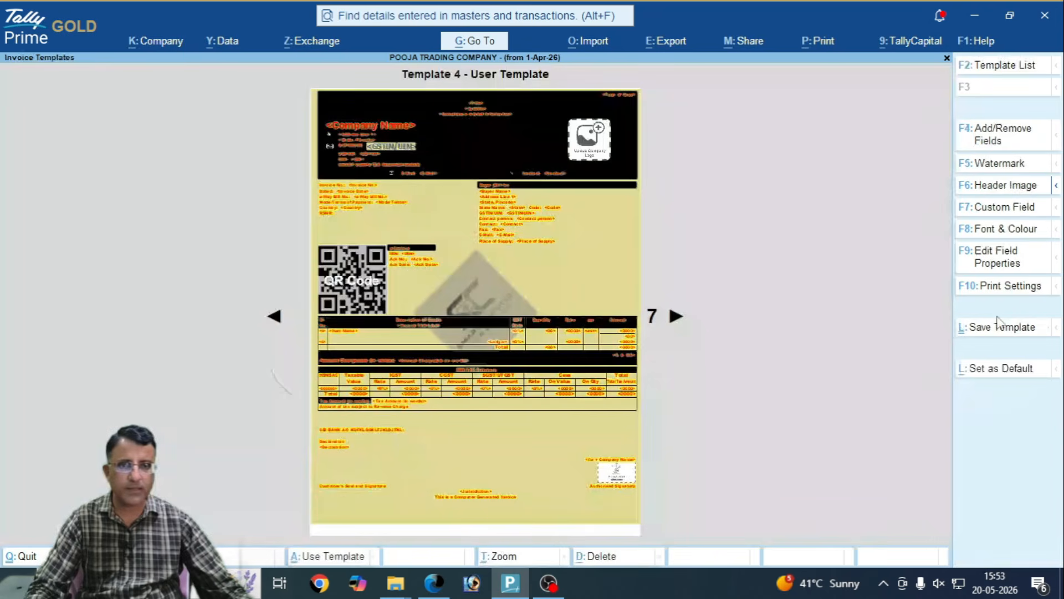
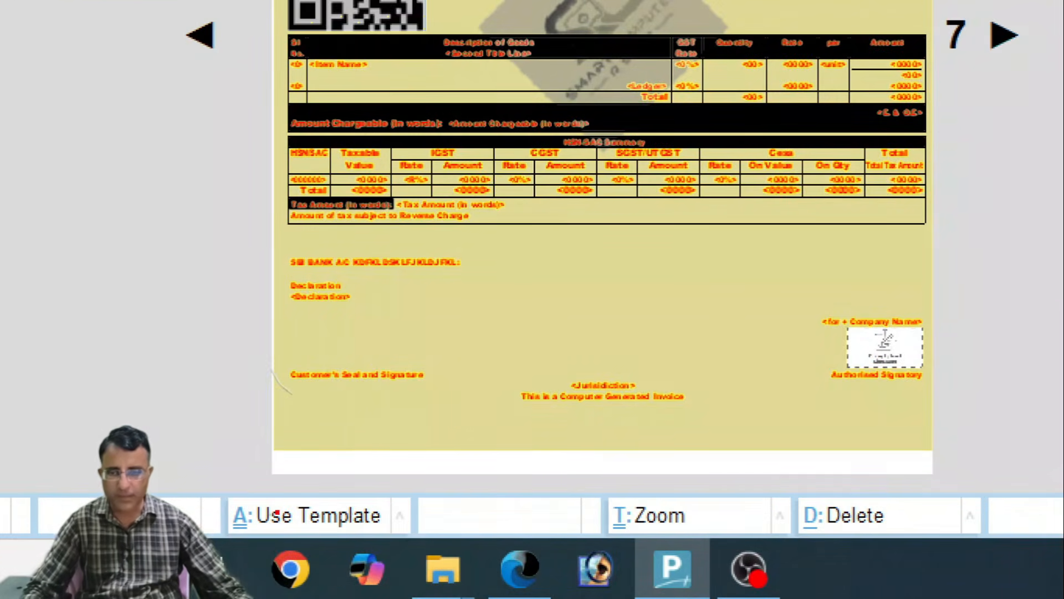
pyautogui.moveTo(197, 473)
pyautogui.mouseDown()
pyautogui.moveTo(334, 537)
pyautogui.moveTo(313, 469)
pyautogui.moveTo(190, 483)
pyautogui.mouseUp()
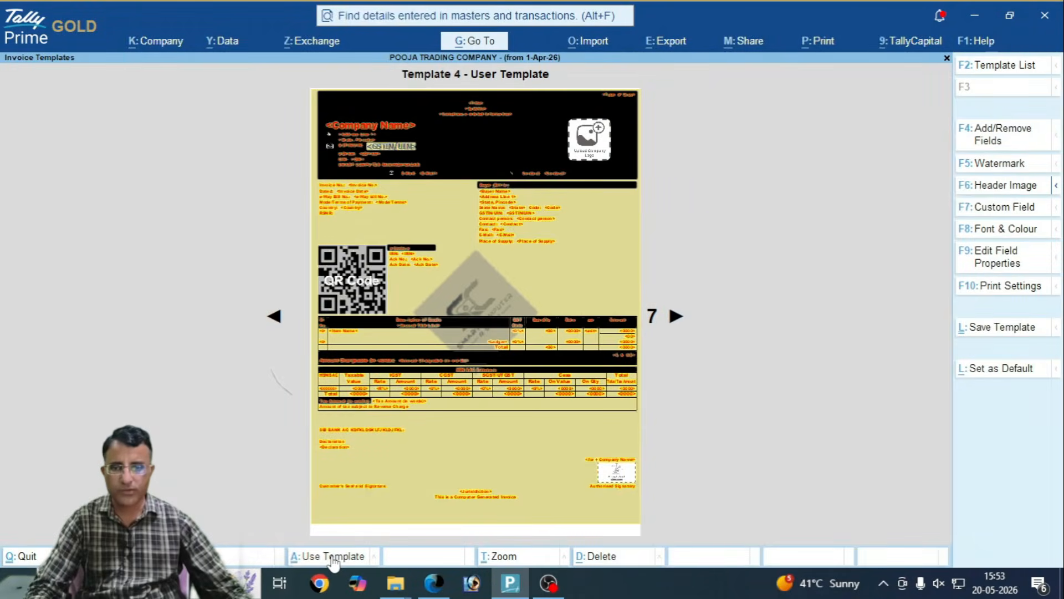
pyautogui.click(316, 519)
pyautogui.click(482, 383)
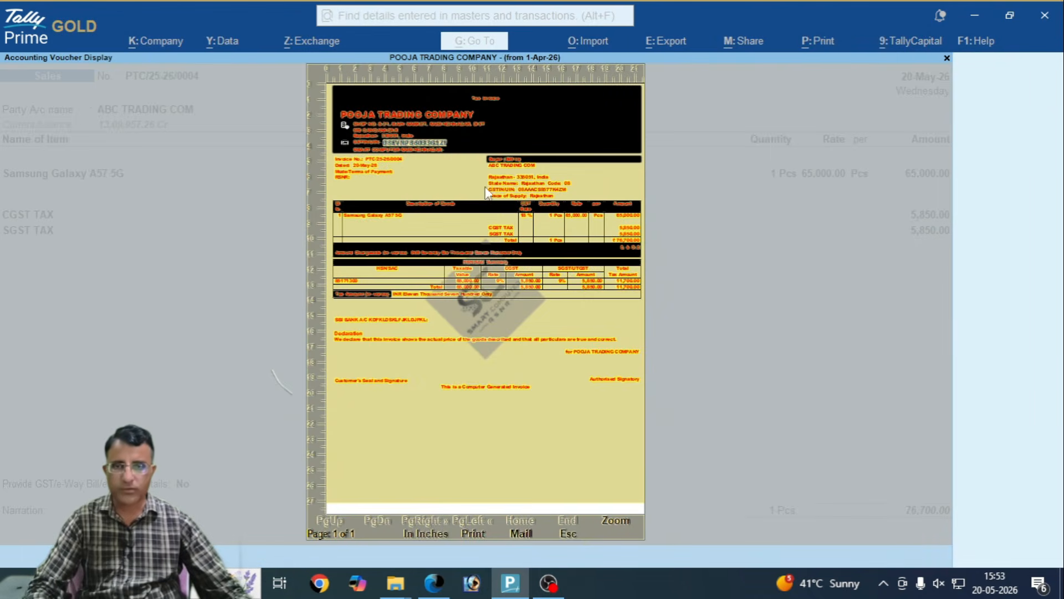
pyautogui.click(487, 193)
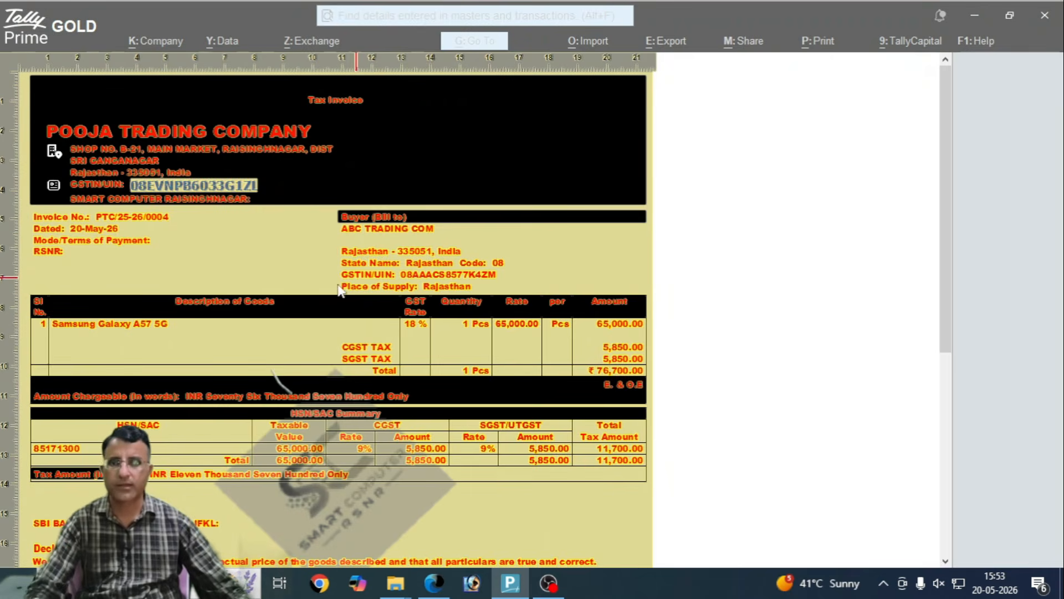
pyautogui.click(307, 289)
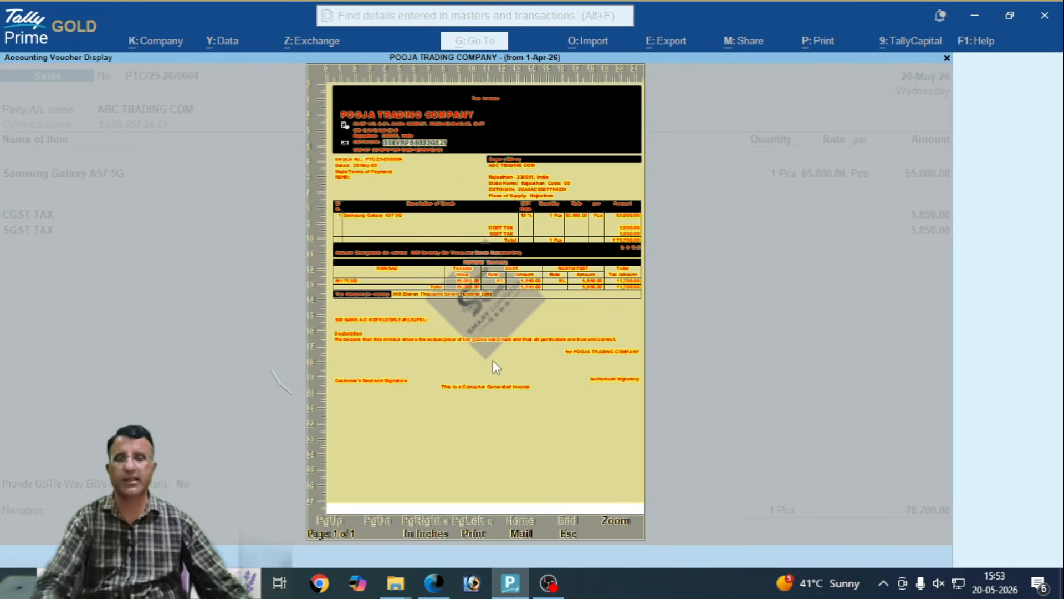
pyautogui.press('Escape')
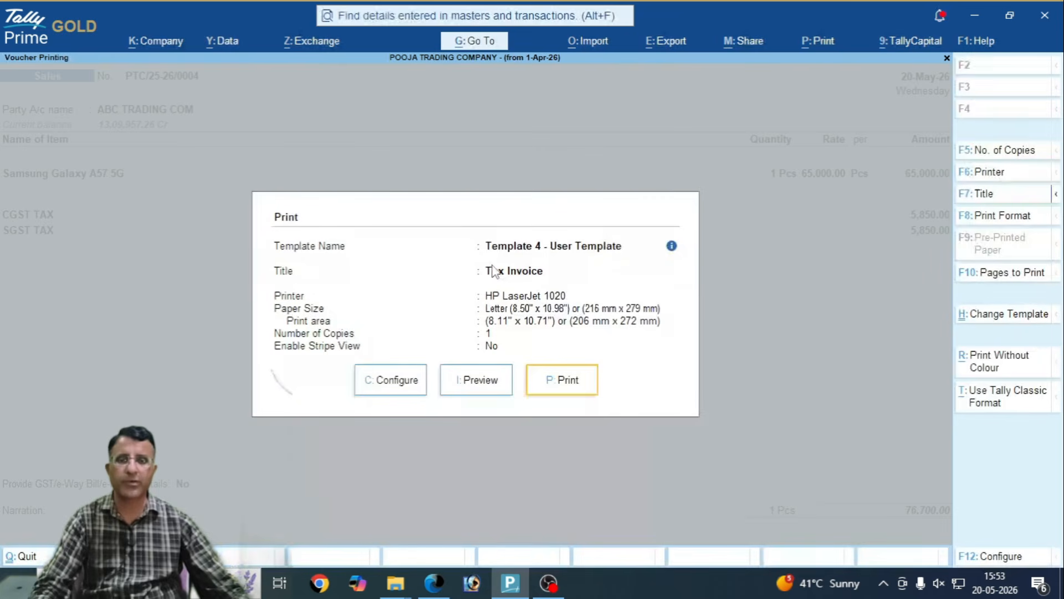
# Step: Switch to Template 1 in the invoice templates and set its watermark type to Image
pyautogui.click(1000, 315)
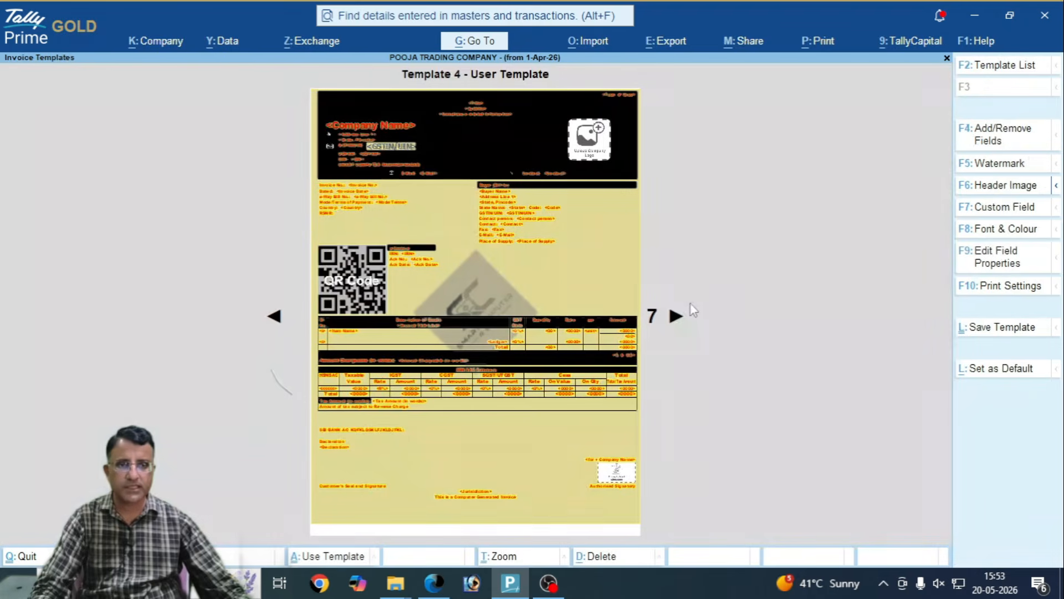
pyautogui.click(677, 318)
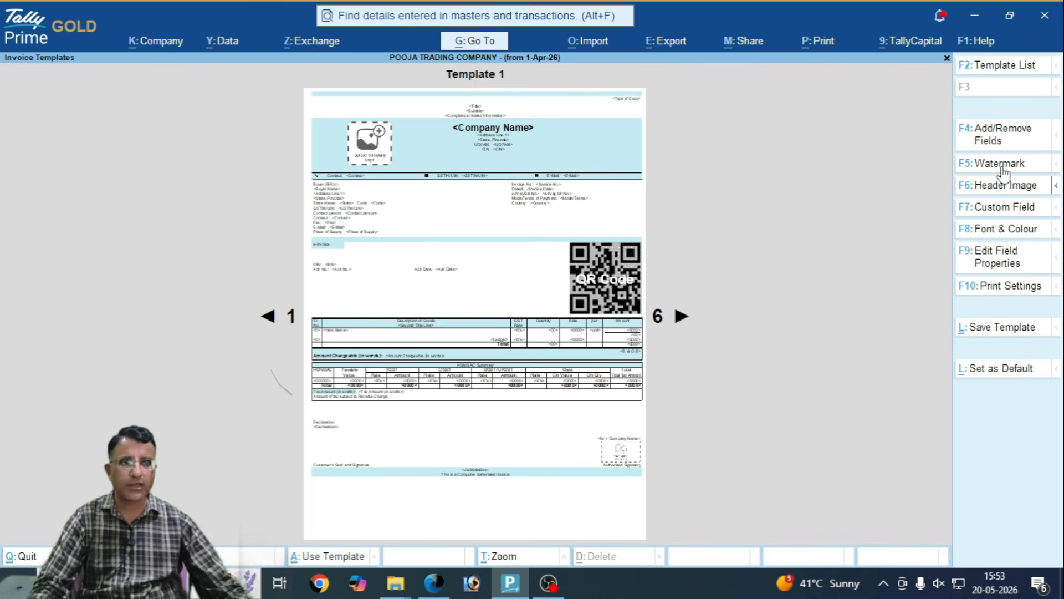
pyautogui.click(981, 166)
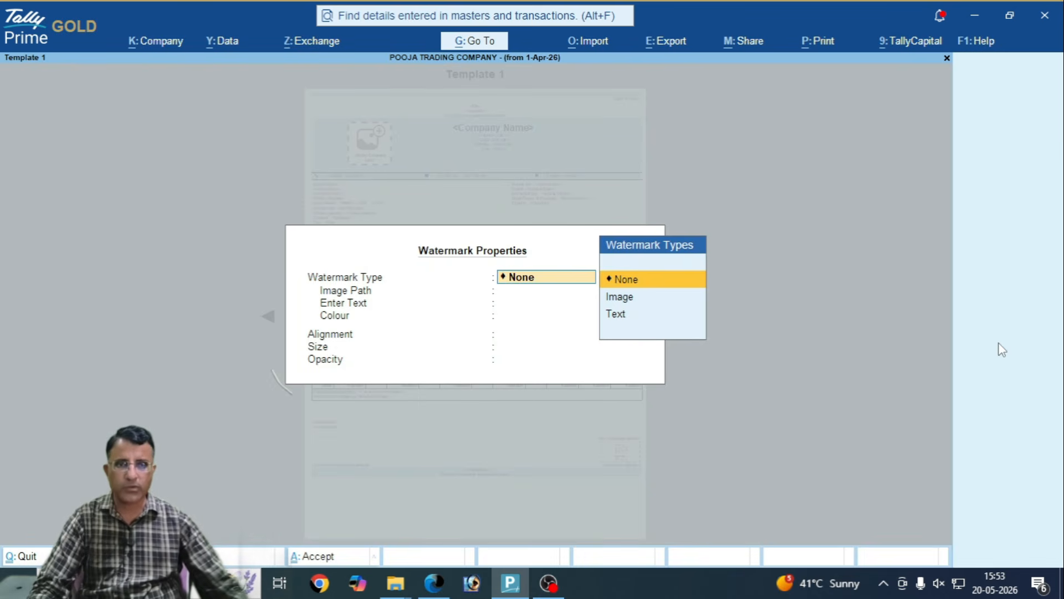
pyautogui.press('Down')
pyautogui.press('Return')
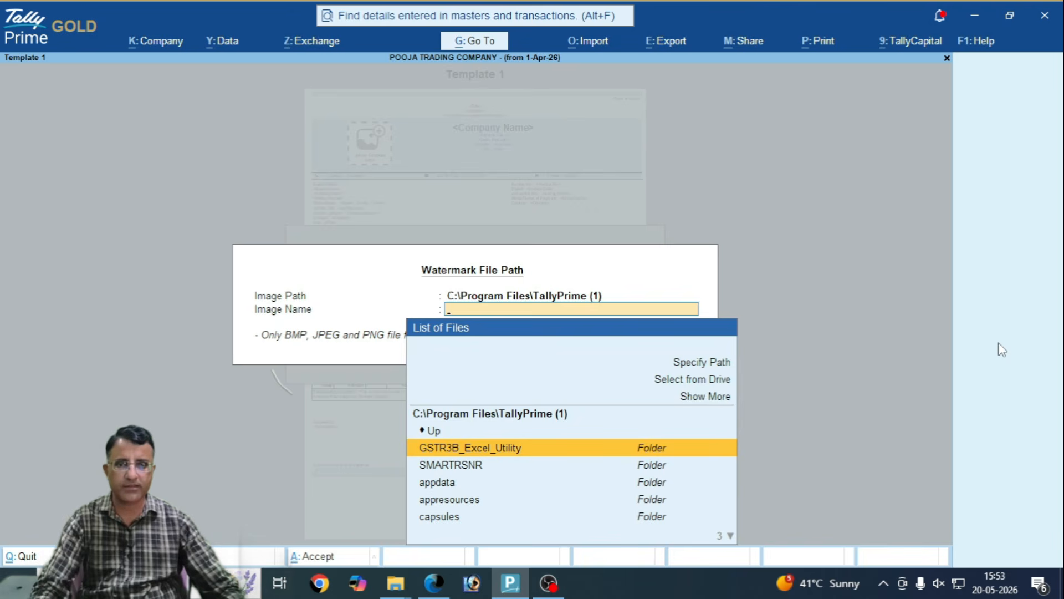
# Step: Select LOGO.png from the Desktop folder as the watermark image for Template 1
pyautogui.press('Up')
pyautogui.press('Up')
pyautogui.press('Up')
pyautogui.press('Return')
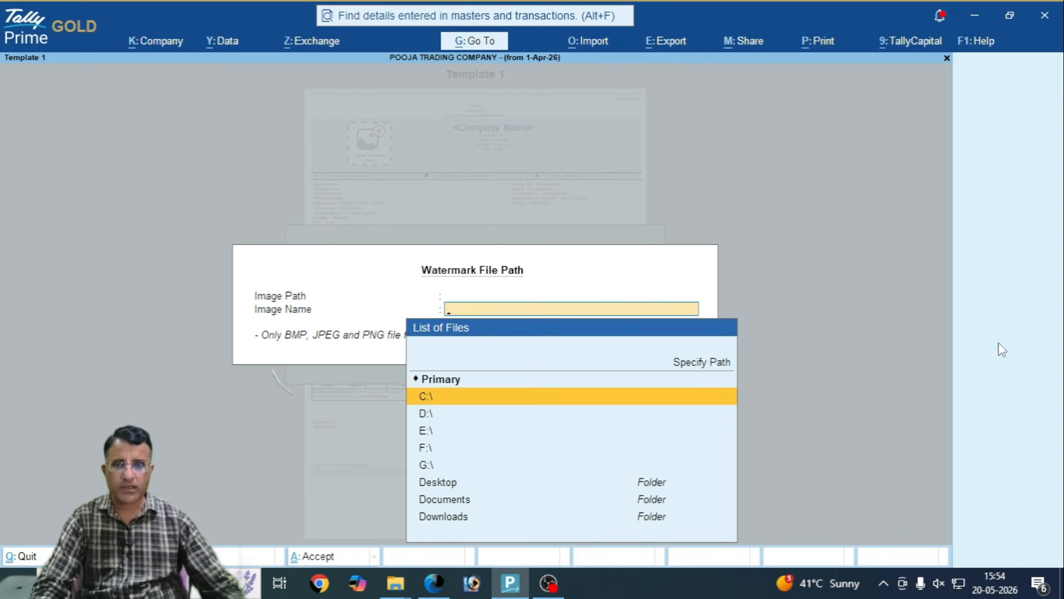
pyautogui.press('Down')
pyautogui.press('Down')
pyautogui.press('Down')
pyautogui.press('Down')
pyautogui.press('Down')
pyautogui.press('Return')
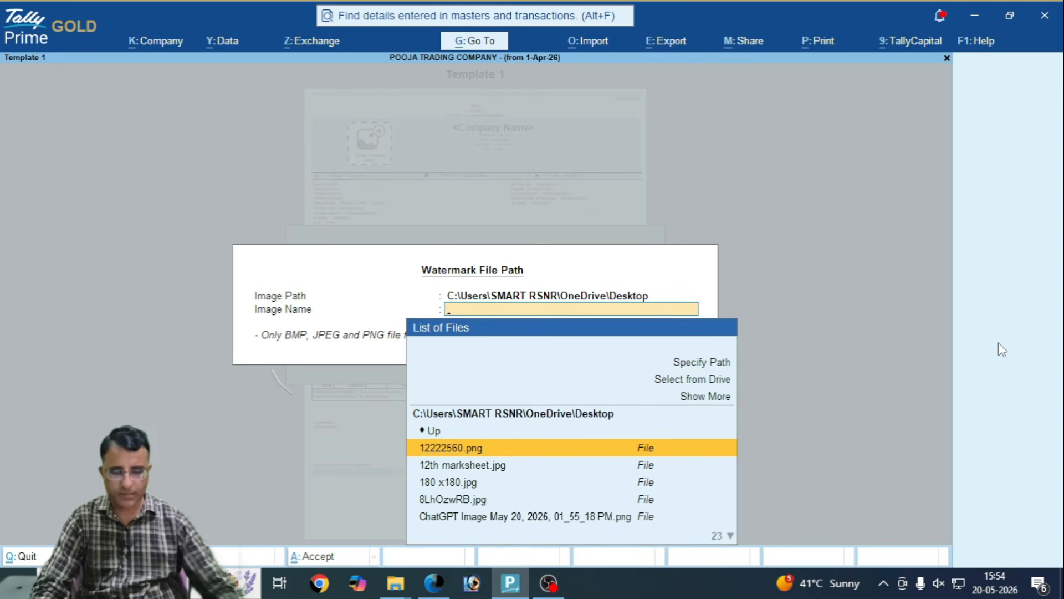
pyautogui.write('LOGO')
pyautogui.press('Return')
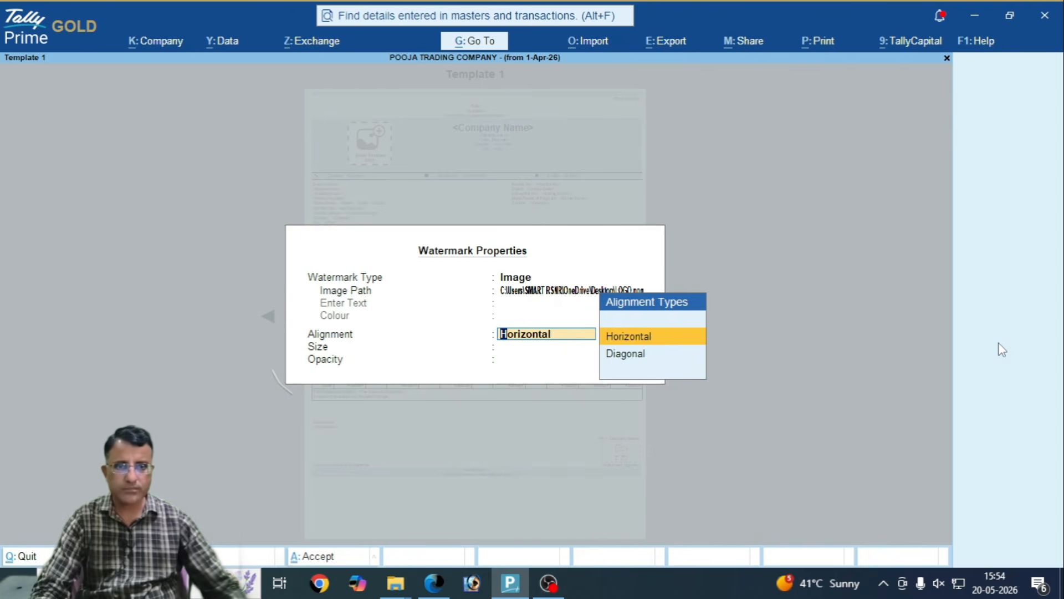
# Step: Set Template 1's watermark alignment to Diagonal, size to Small and opacity to Medium, and accept the watermark properties
pyautogui.press('Down')
pyautogui.press('Return')
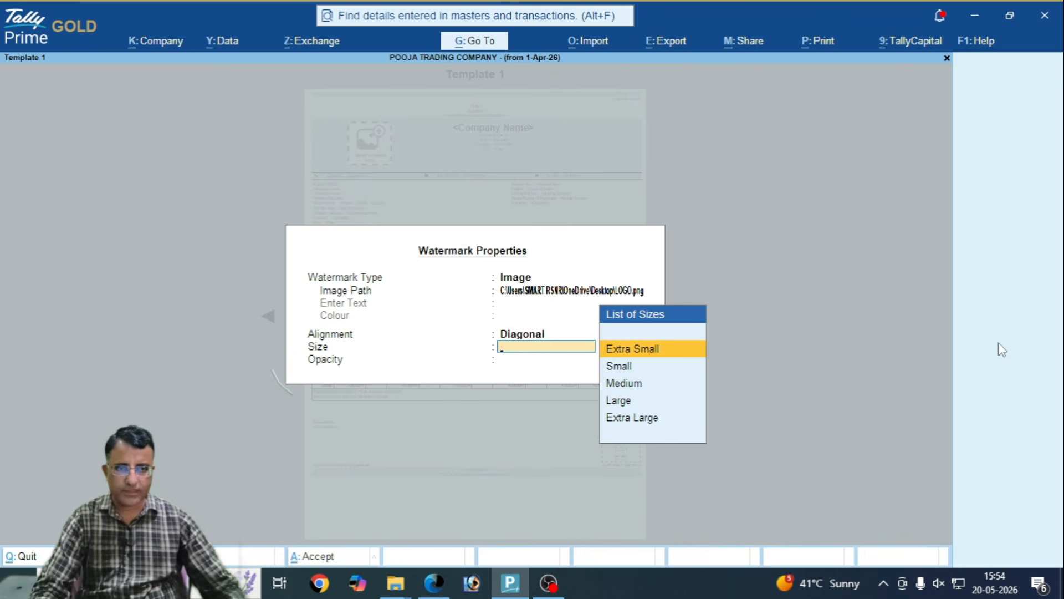
pyautogui.press('Down')
pyautogui.press('Down')
pyautogui.press('Up')
pyautogui.press('Return')
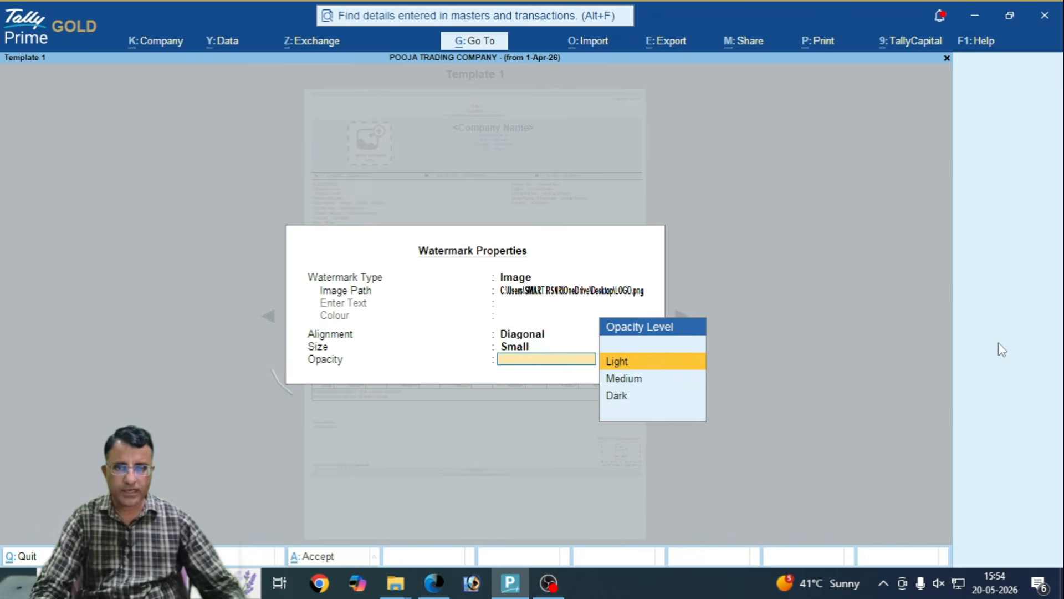
pyautogui.press('Down')
pyautogui.press('Return')
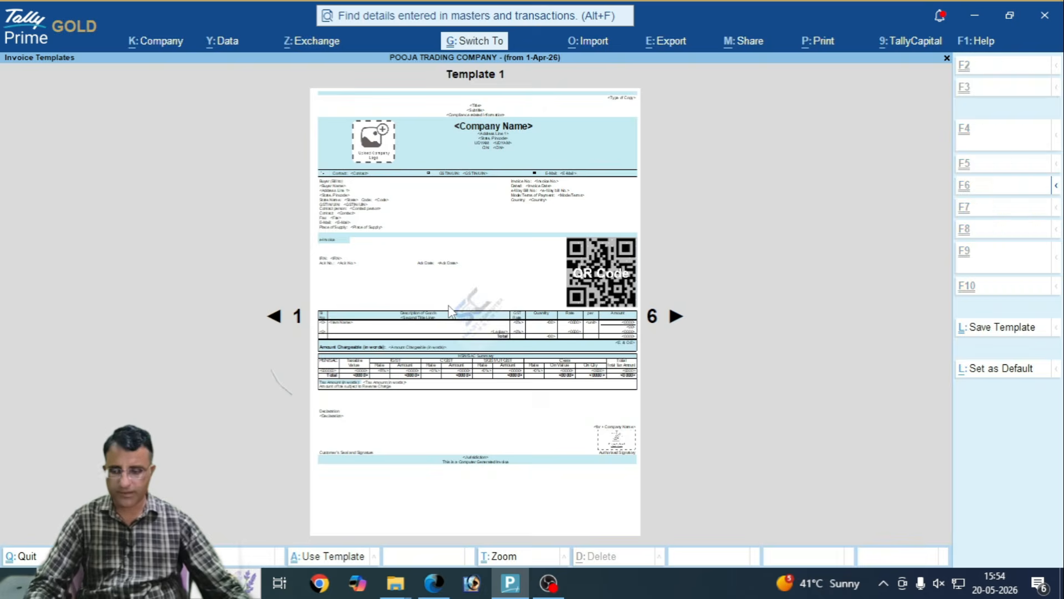
pyautogui.hotkey('ctrl', '1')
pyautogui.click(473, 266)
pyautogui.moveTo(456, 251)
pyautogui.mouseDown()
pyautogui.moveTo(640, 334)
pyautogui.moveTo(425, 274)
pyautogui.mouseUp()
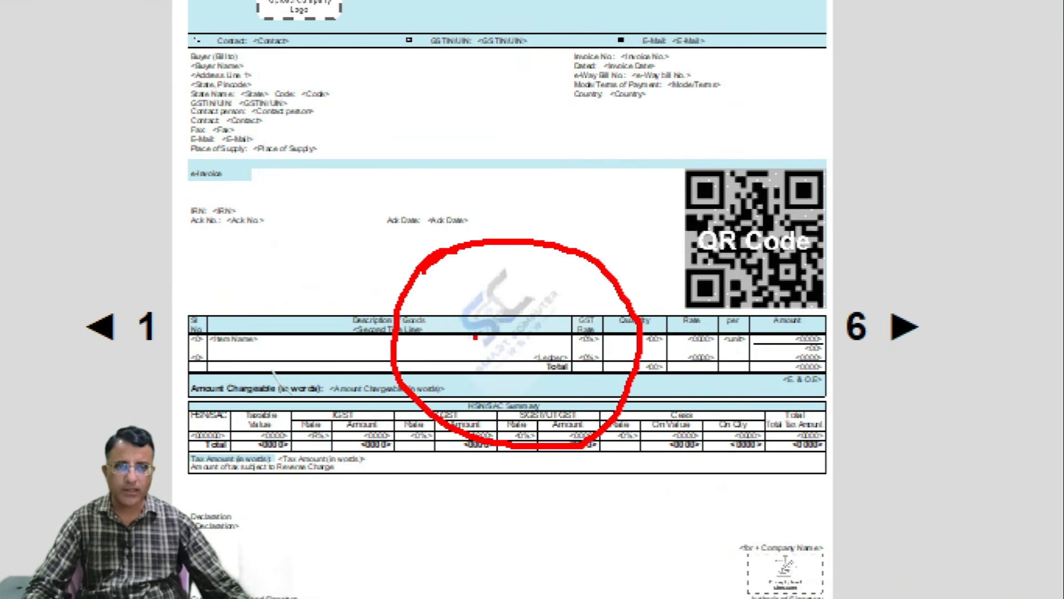
pyautogui.press('Escape')
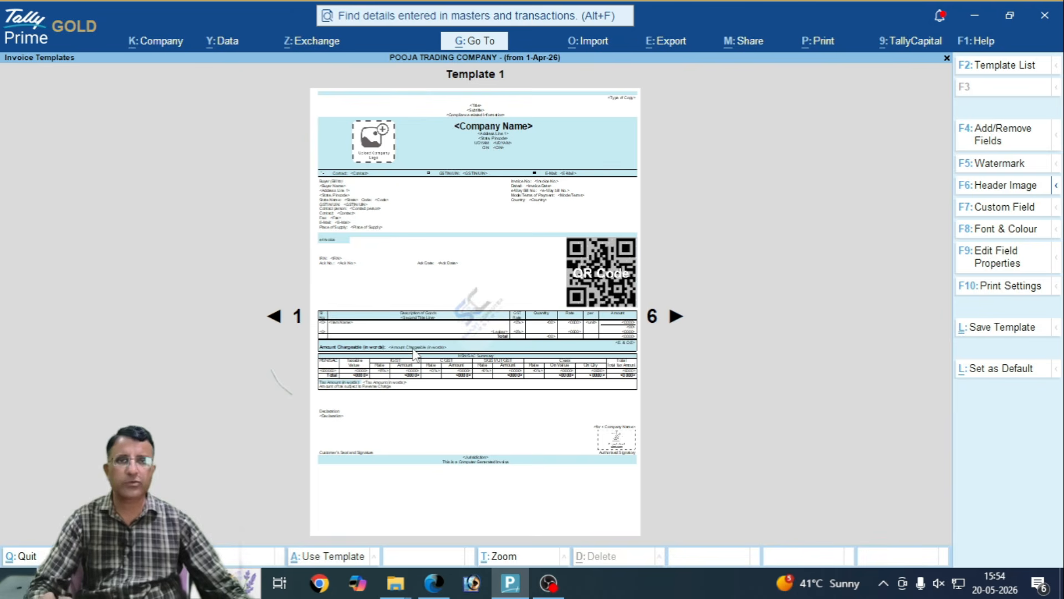
# Step: Save and use Template 1 - User Template for this company, not as the sales default and without saving printer, export or e-mail details
pyautogui.click(337, 557)
pyautogui.press('Return')
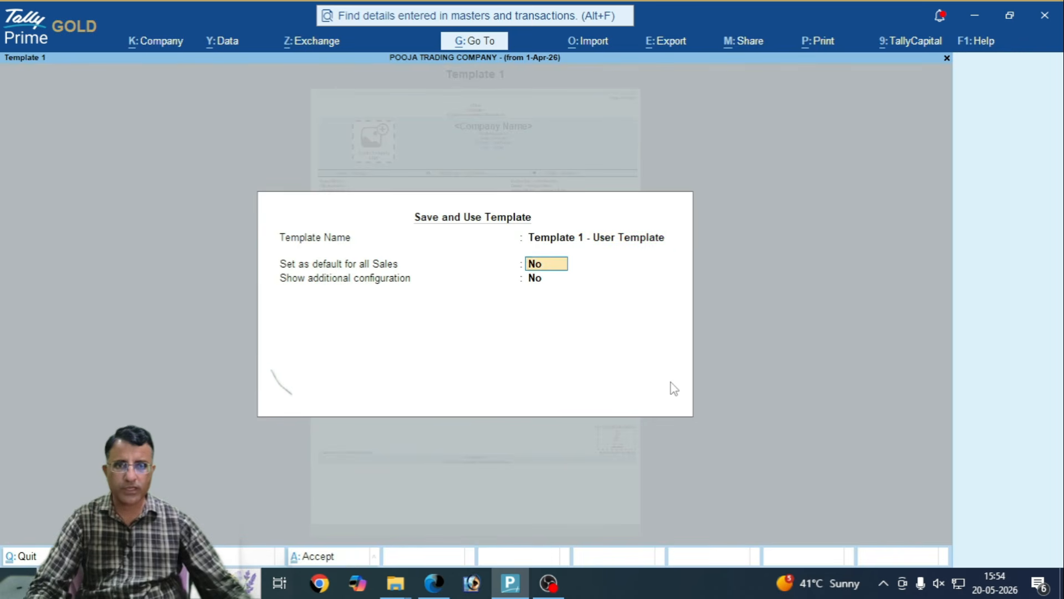
pyautogui.press('Return')
pyautogui.write('y')
pyautogui.press('Return')
pyautogui.press('Return')
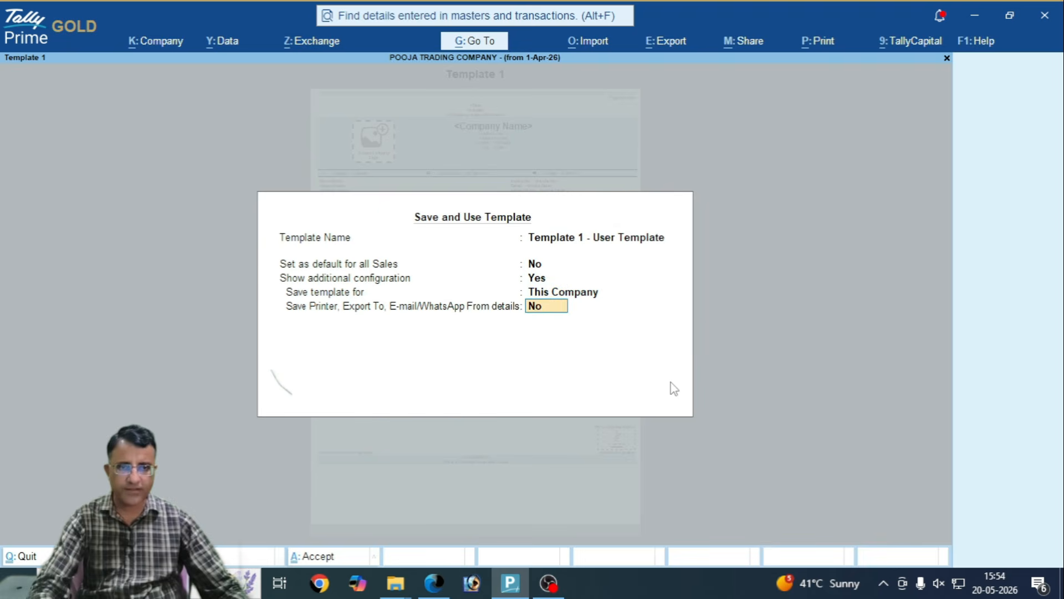
pyautogui.press('Return')
pyautogui.press('Return')
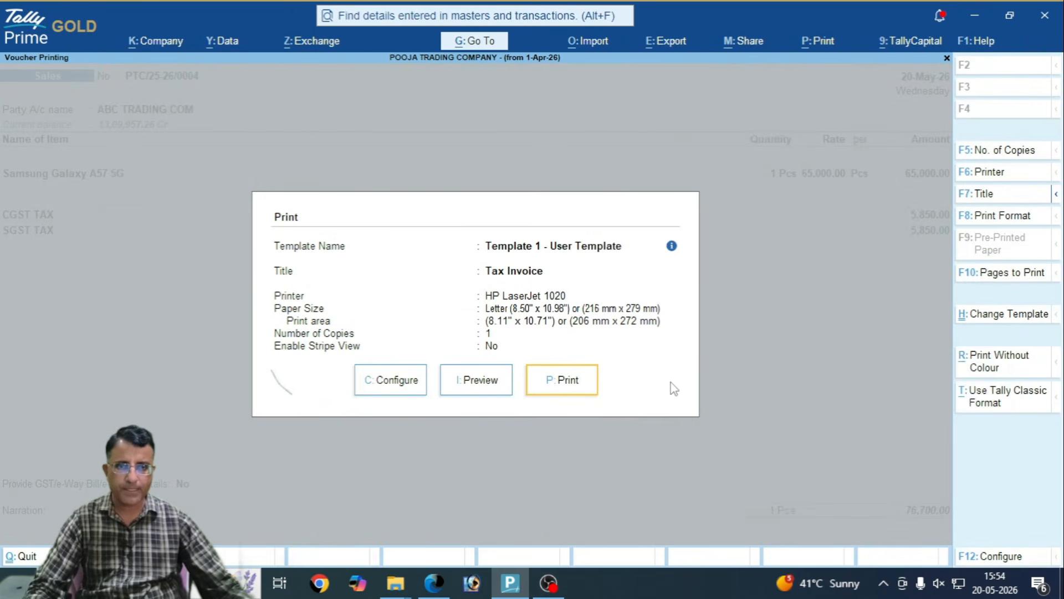
# Step: Preview the invoice in Template 1 - User Template, inspect it enlarged, and return to the print settings
pyautogui.click(502, 388)
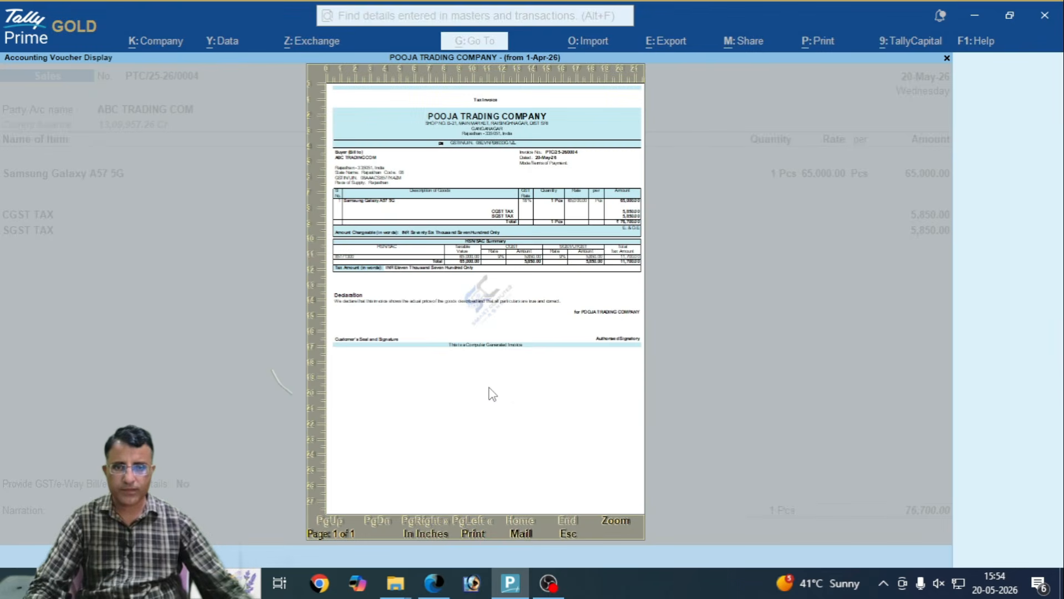
pyautogui.click(468, 374)
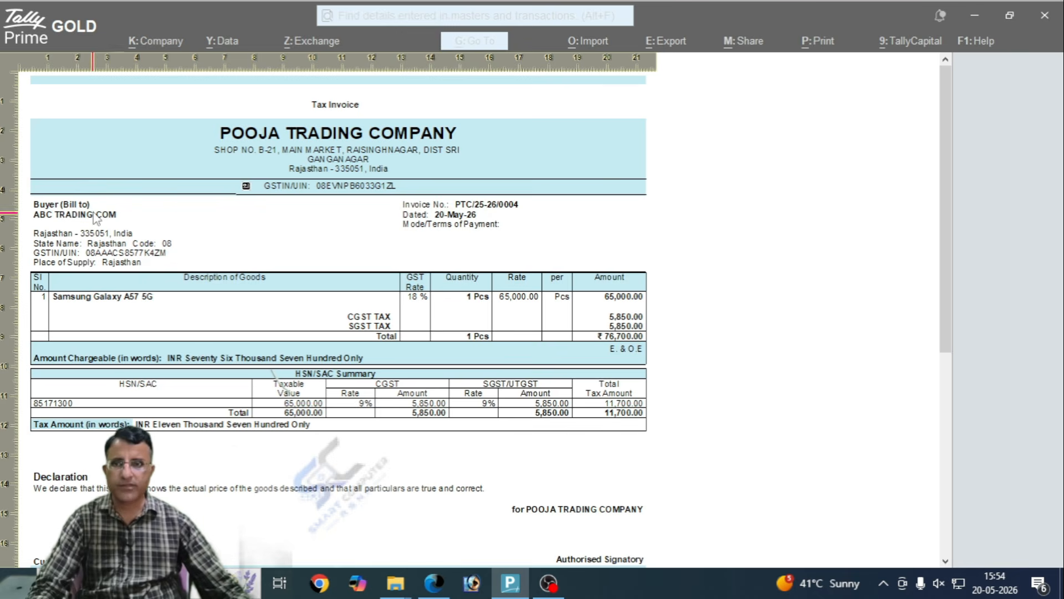
pyautogui.press('Escape')
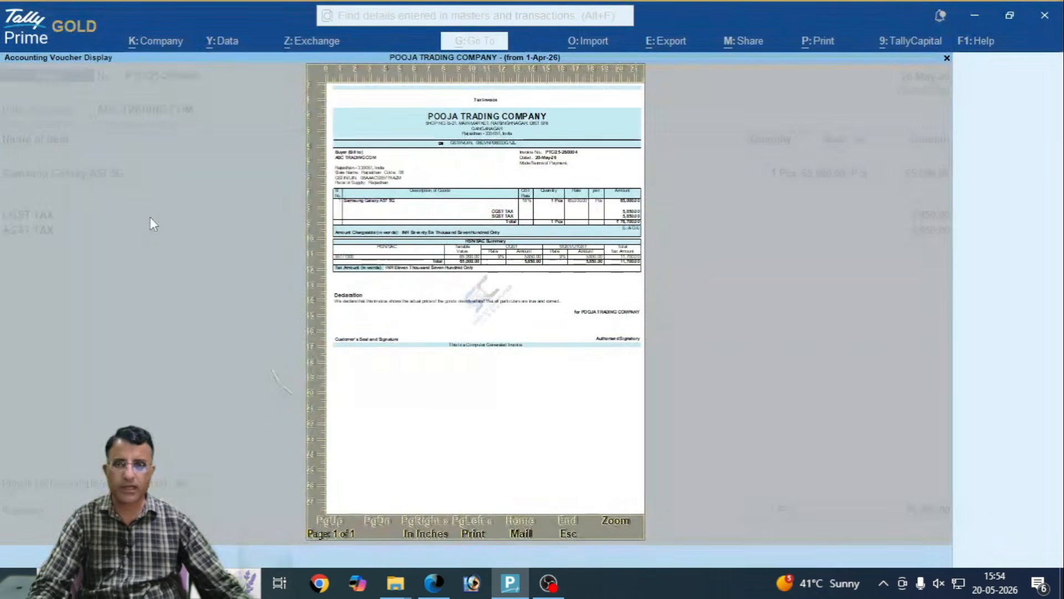
pyautogui.press('Escape')
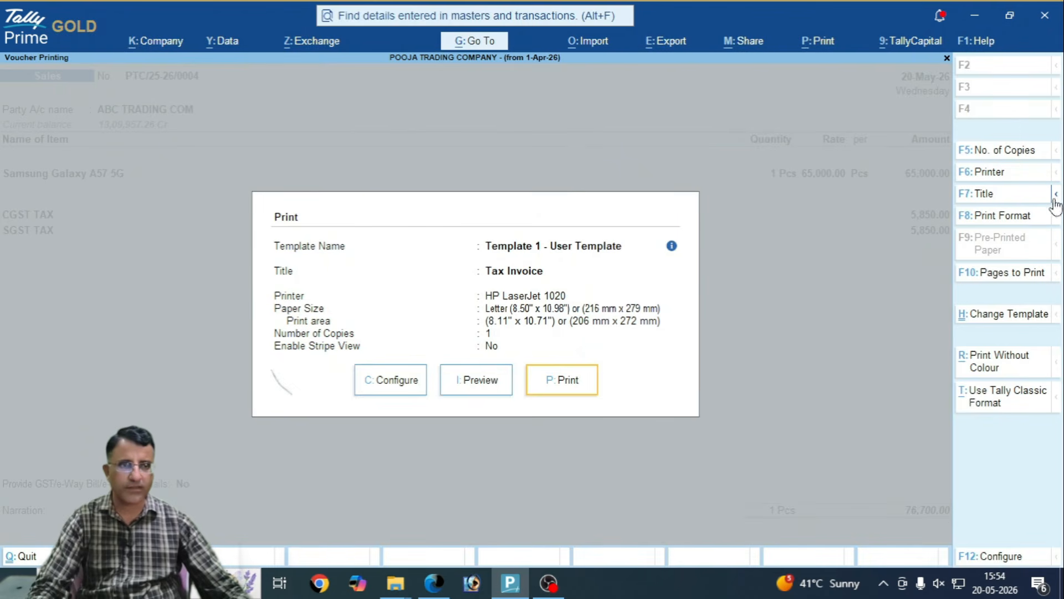
# Step: Open the field properties of the Buyer (Bill to) title in Template 1 - User Template and show its advanced field options
pyautogui.click(1006, 316)
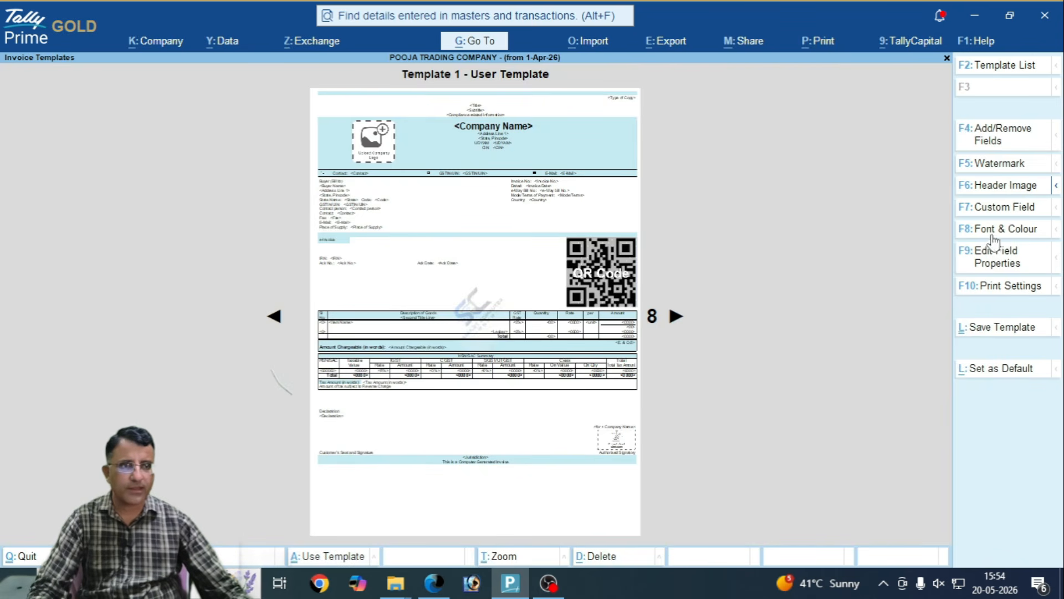
pyautogui.click(1015, 259)
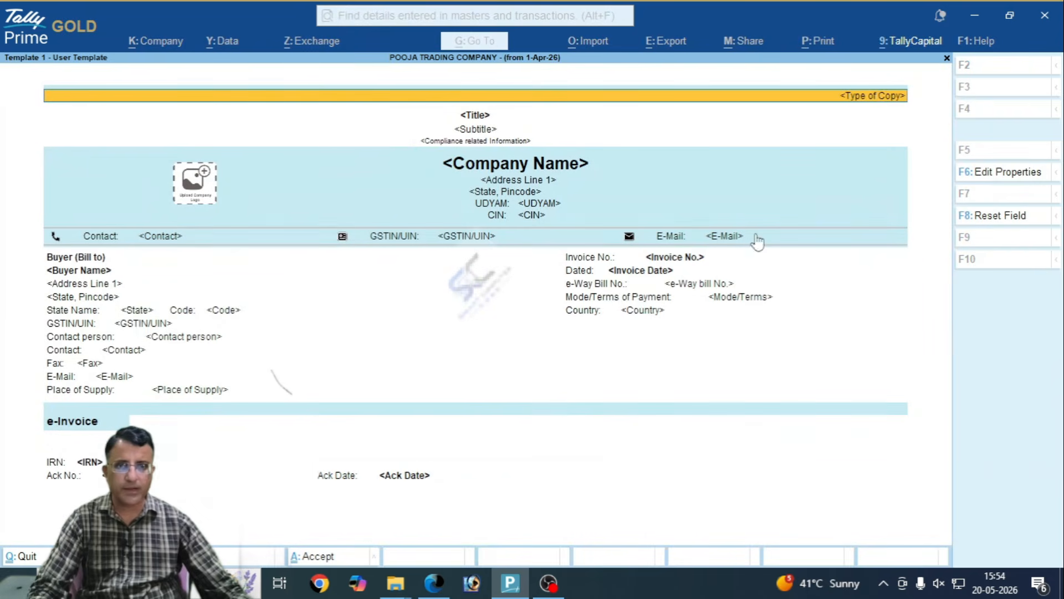
pyautogui.click(80, 262)
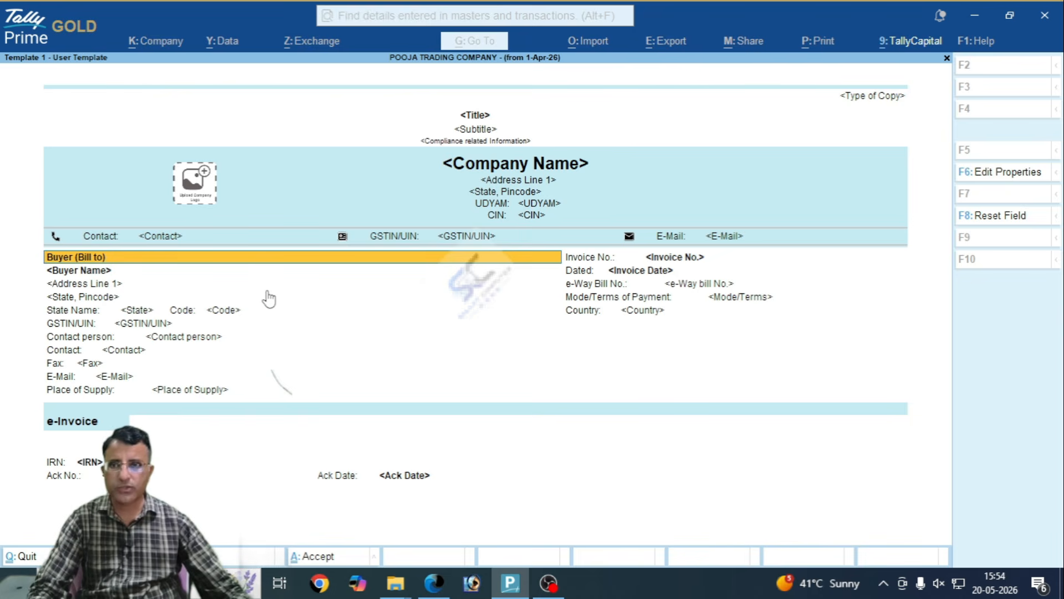
pyautogui.press('Down')
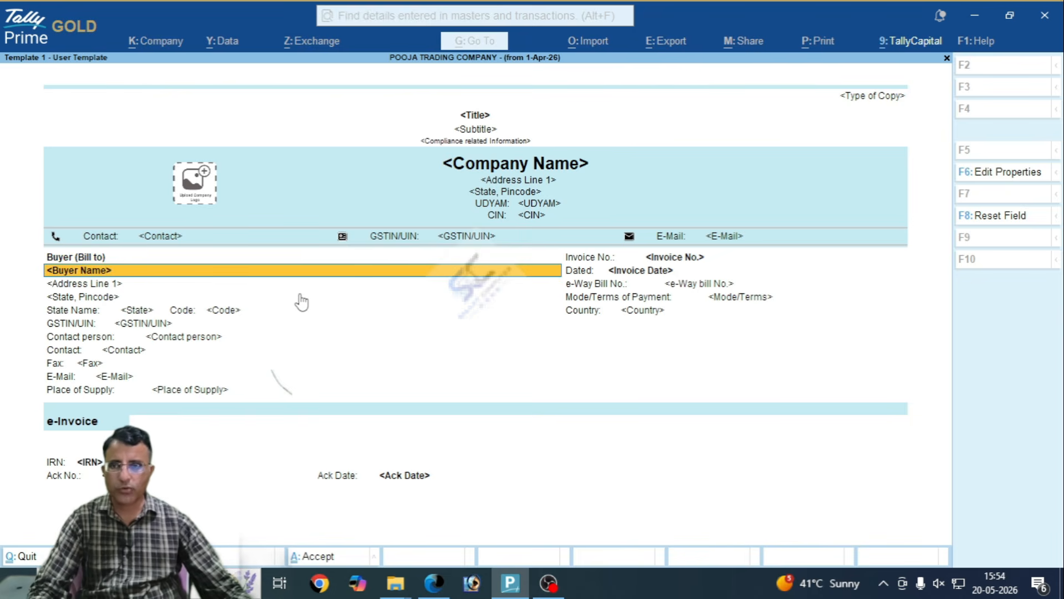
pyautogui.press('Up')
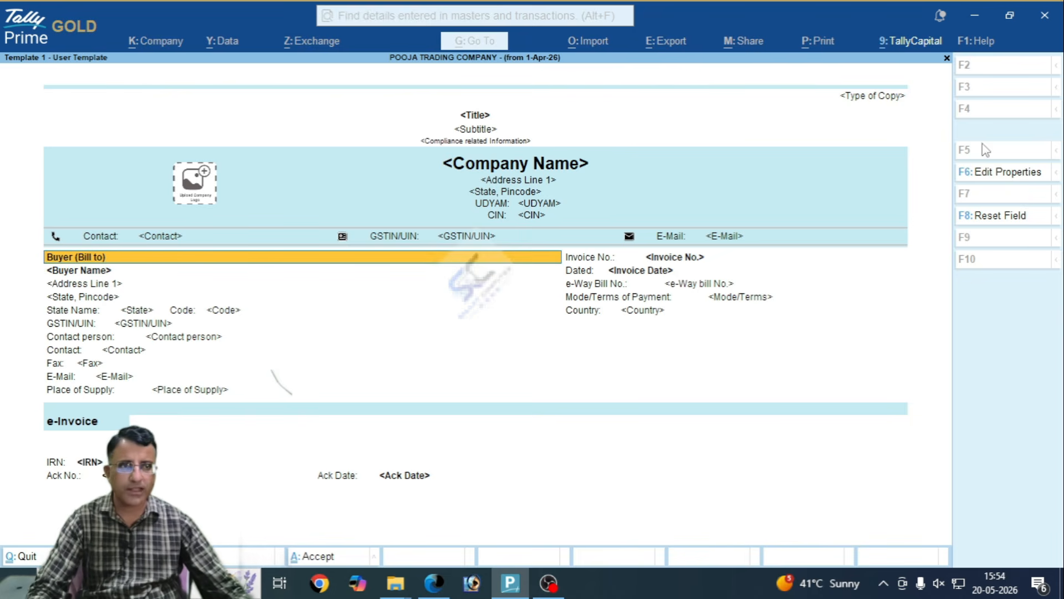
pyautogui.click(1023, 176)
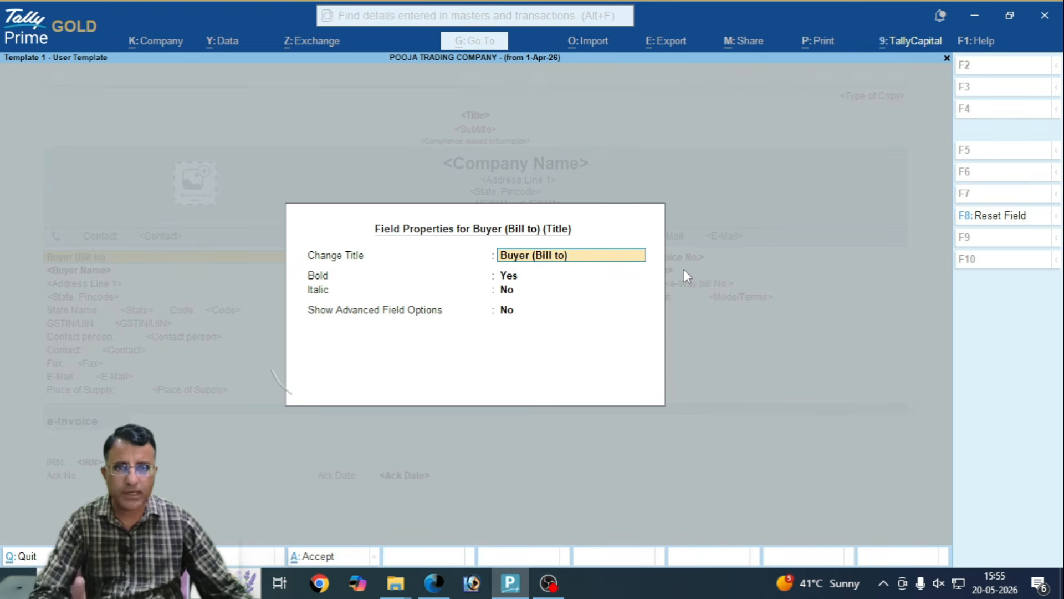
pyautogui.press('Return')
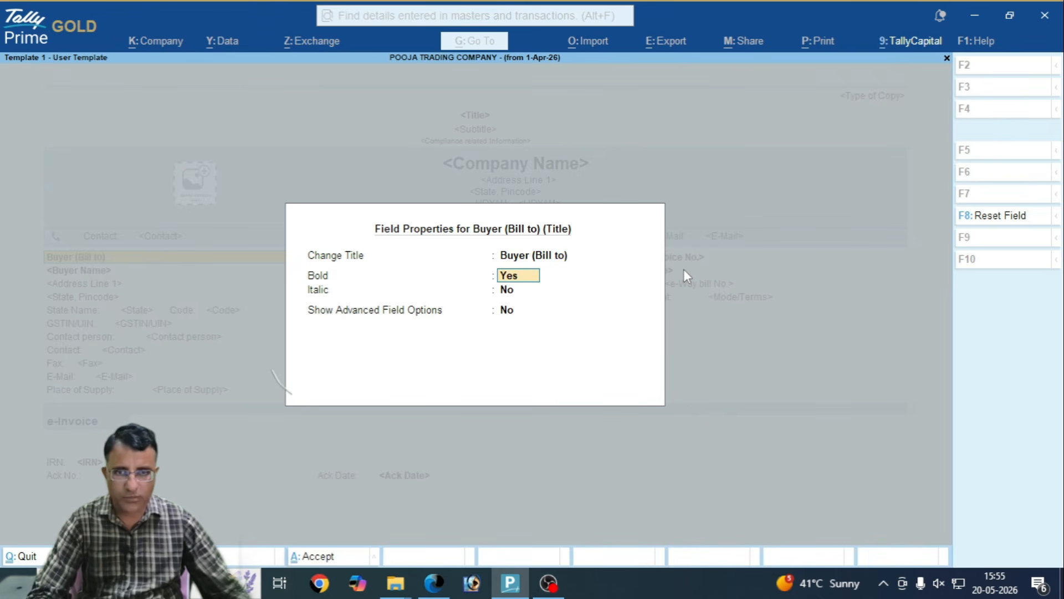
pyautogui.press('Return')
pyautogui.press('Return')
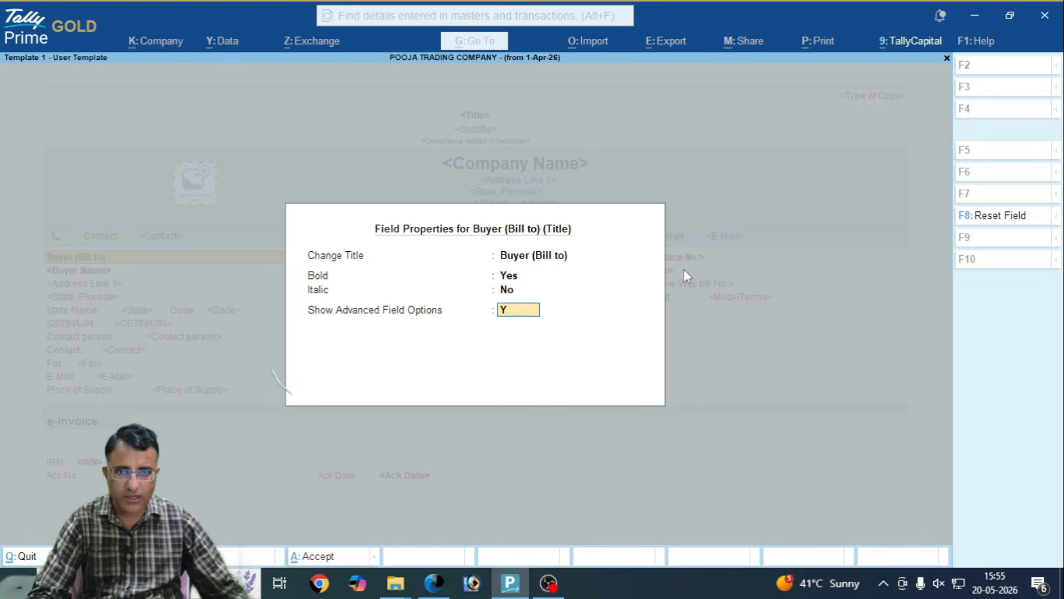
pyautogui.press('Return')
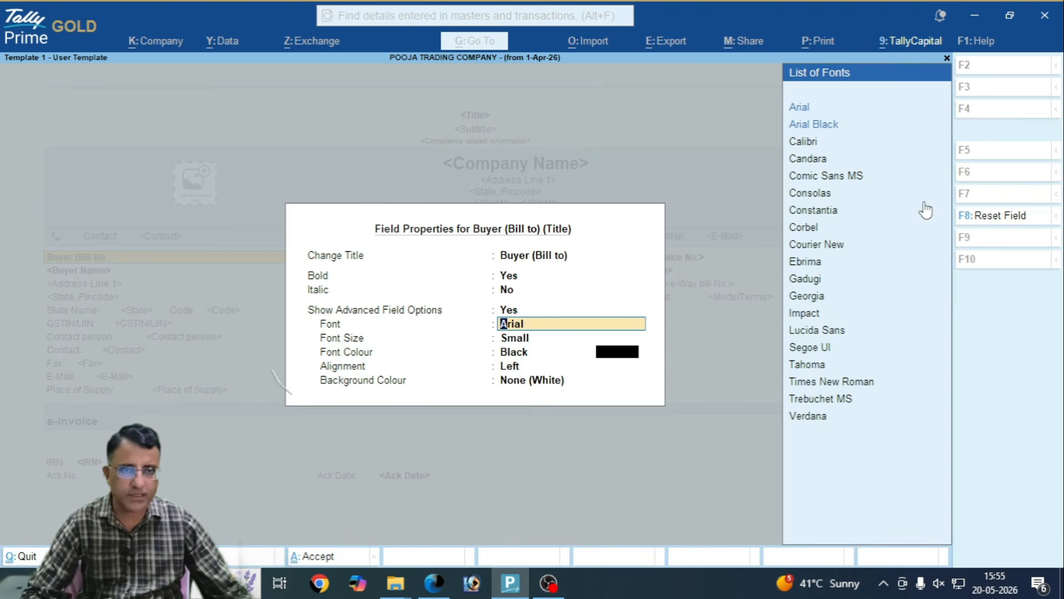
# Step: Set the Buyer (Bill to) title's font to Comic Sans MS and its font size to Large
pyautogui.click(851, 177)
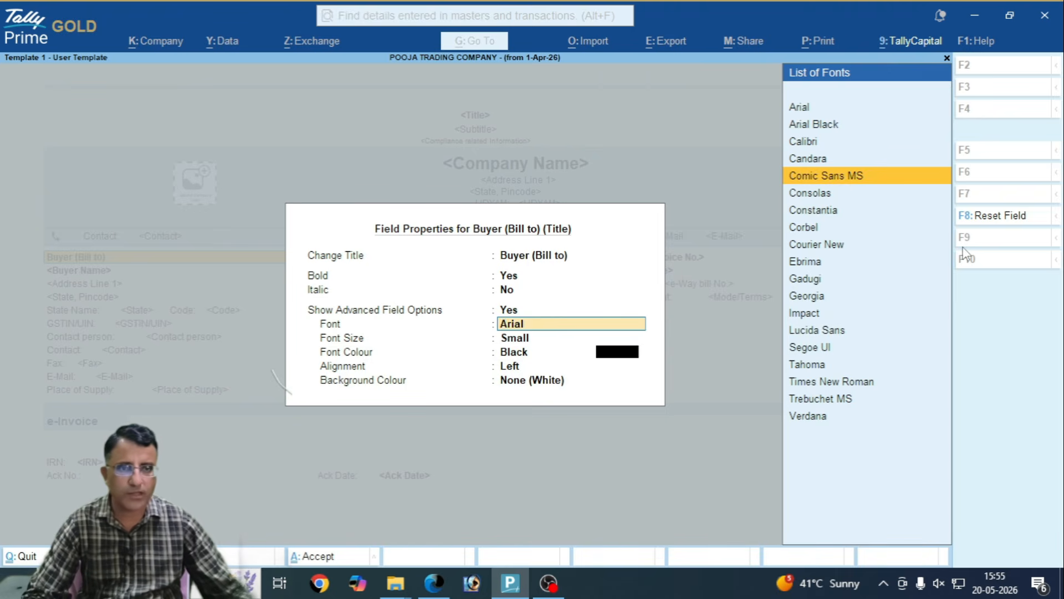
pyautogui.press('Return')
pyautogui.press('Down')
pyautogui.press('Down')
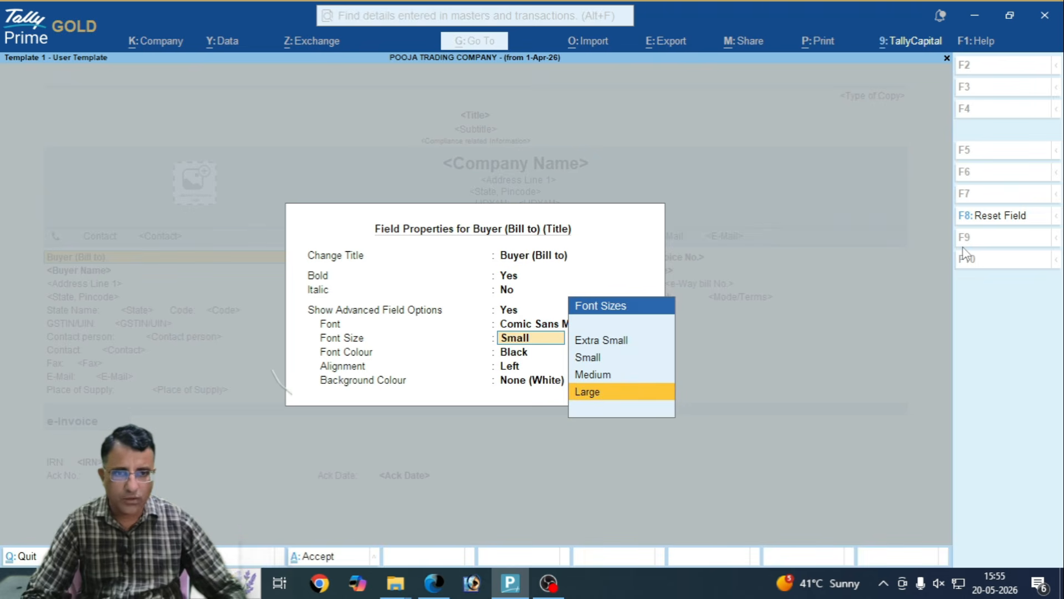
pyautogui.press('Up')
pyautogui.press('Up')
pyautogui.press('Up')
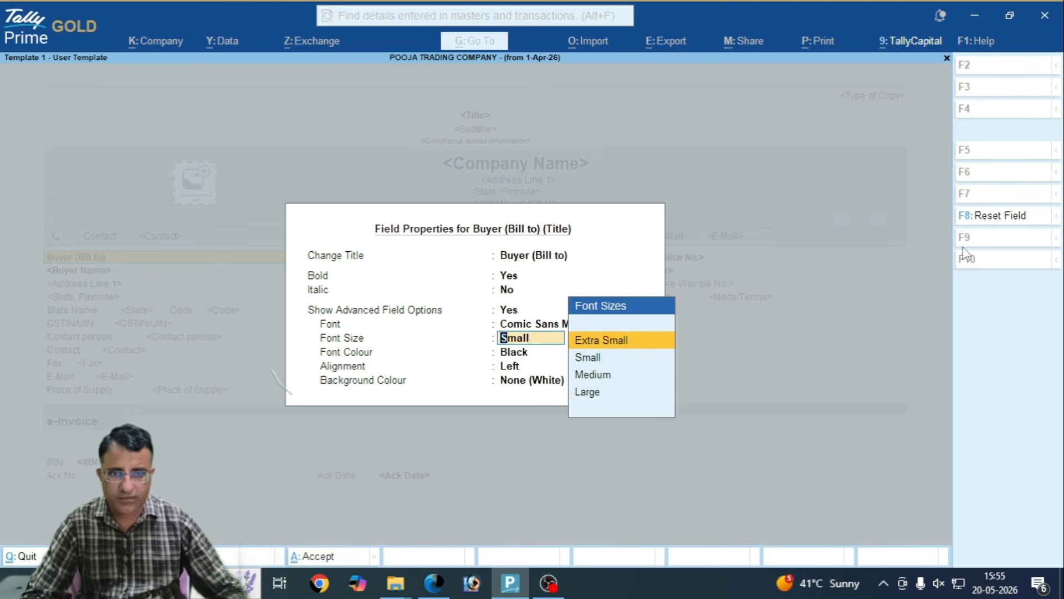
pyautogui.press('Down')
pyautogui.press('Down')
pyautogui.press('Down')
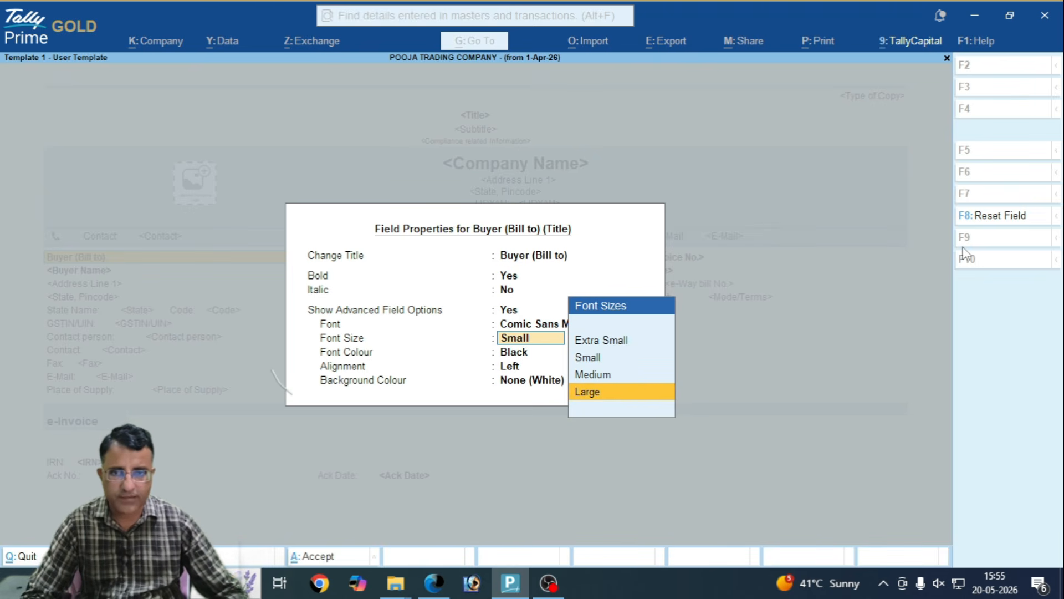
pyautogui.press('Return')
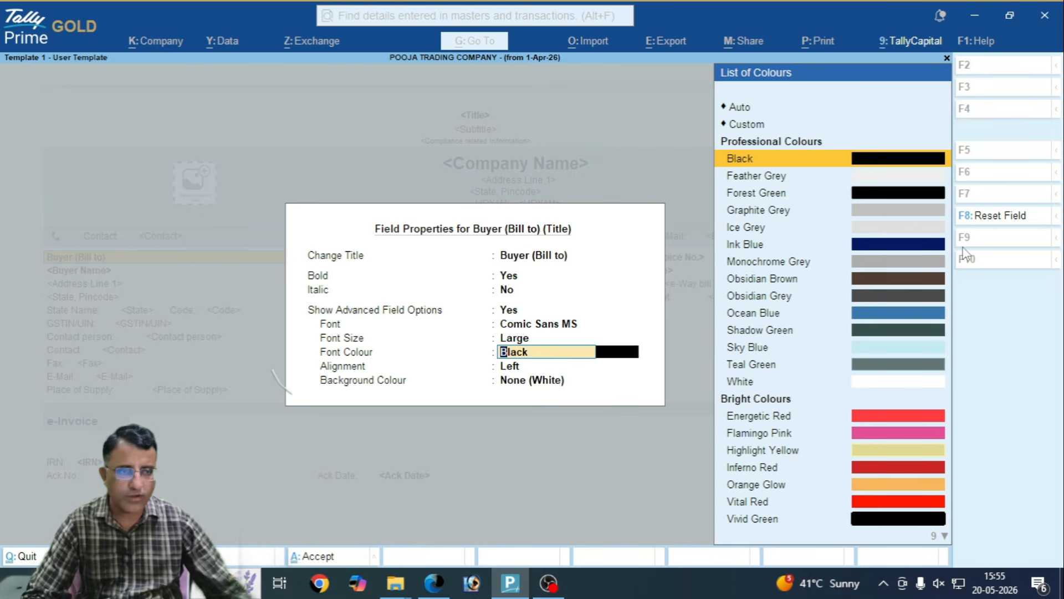
# Step: Give the Buyer (Bill to) title Obsidian Brown font colour, Centre alignment and a Highlight Yellow background, and accept the template edits
pyautogui.click(905, 278)
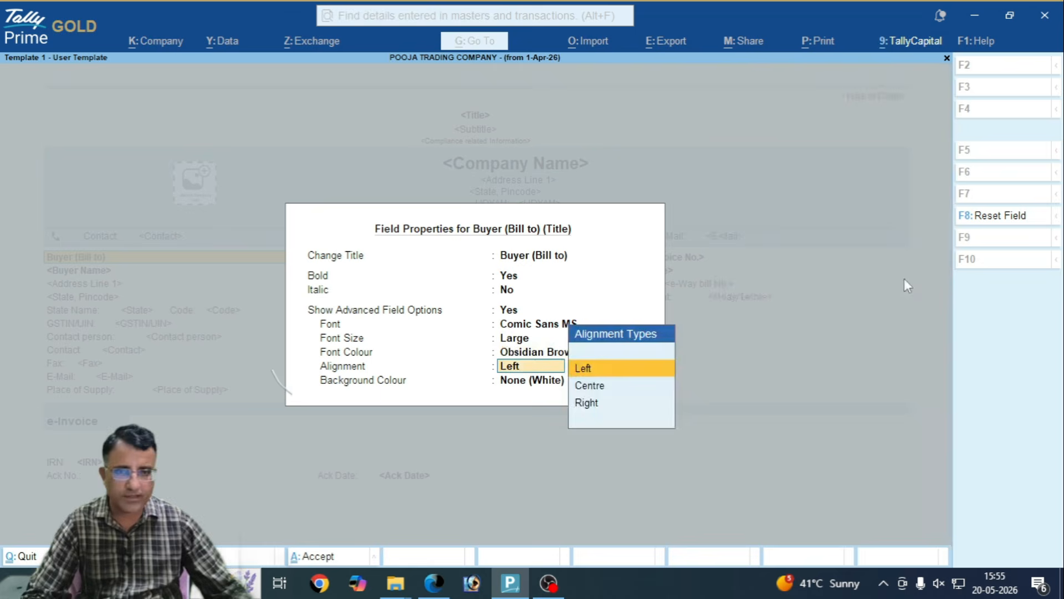
pyautogui.press('Down')
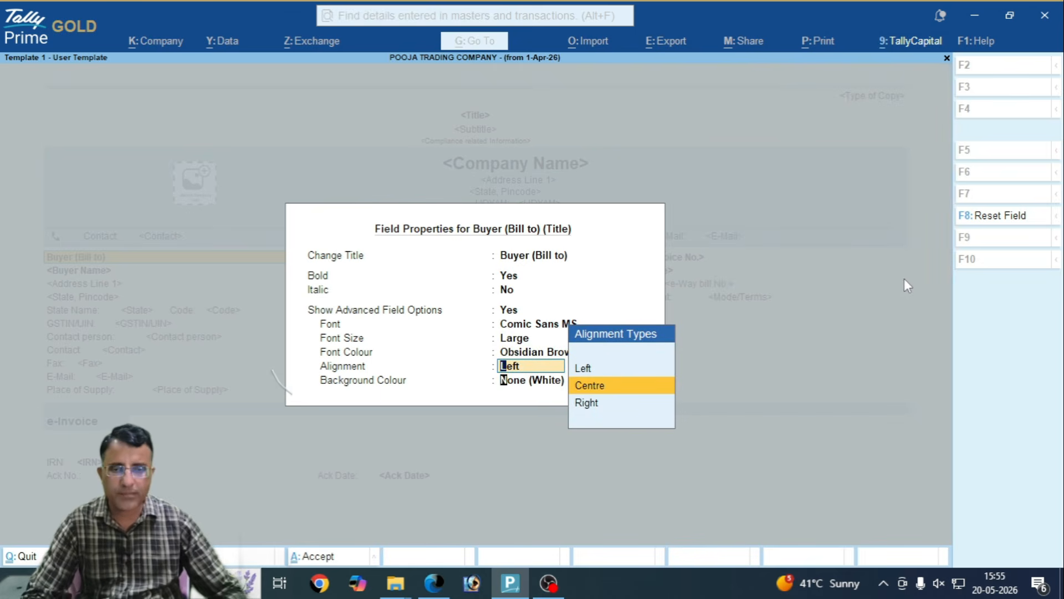
pyautogui.press('Return')
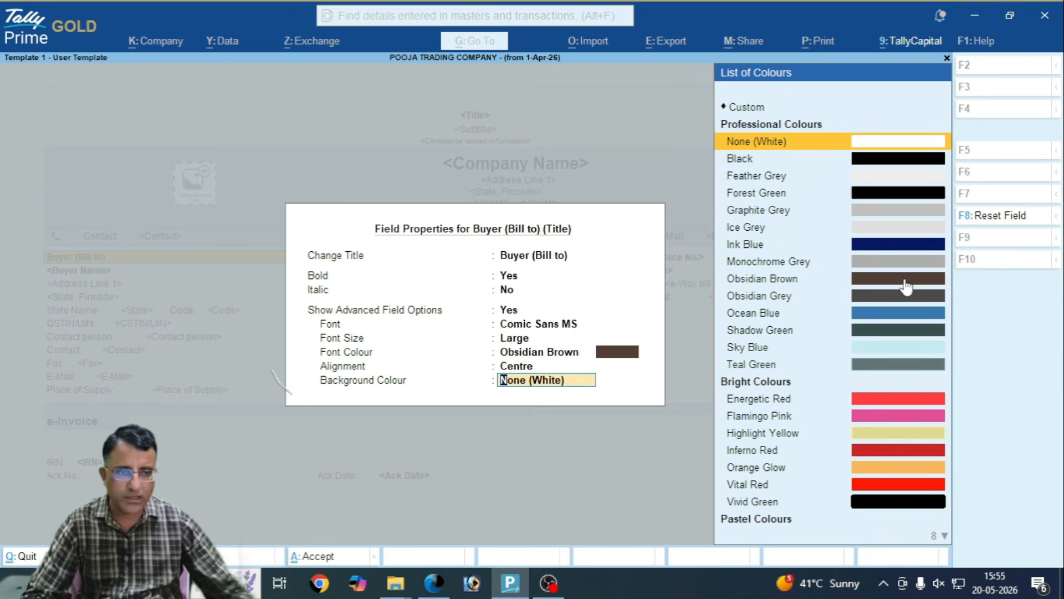
pyautogui.click(899, 438)
pyautogui.press('Down')
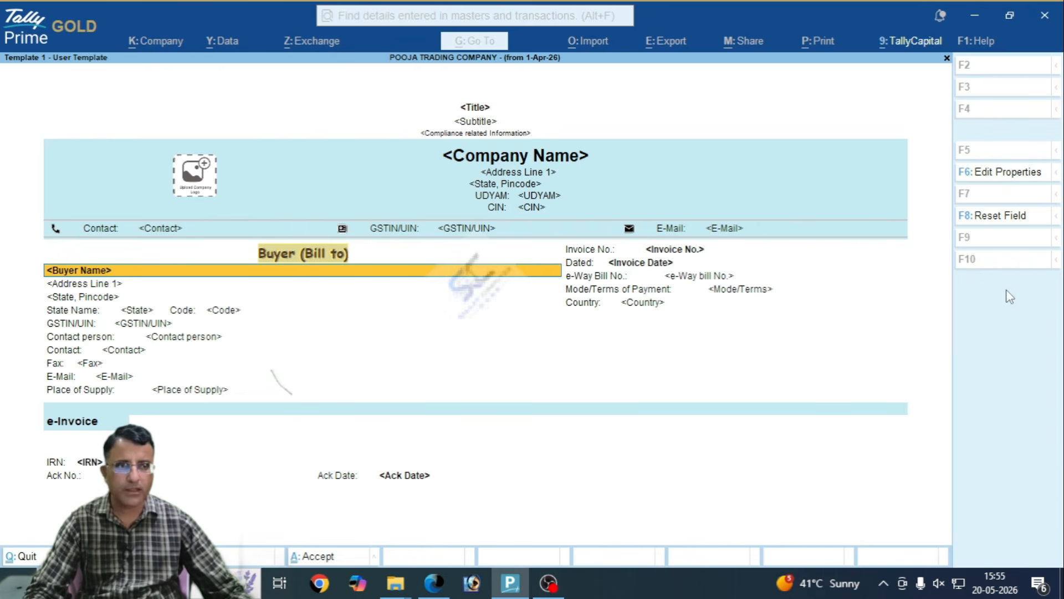
pyautogui.hotkey('ctrl', 'a')
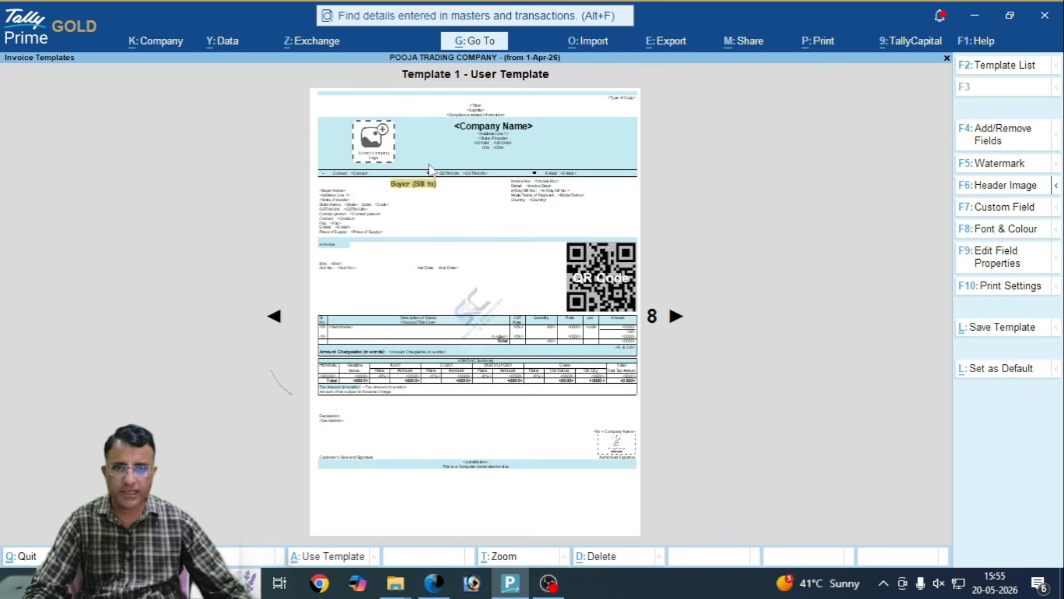
# Step: Save and use the edited Template 1 - User Template for this company, leaving it off as the default for all Sales
pyautogui.click(363, 556)
pyautogui.press('Return')
pyautogui.press('Return')
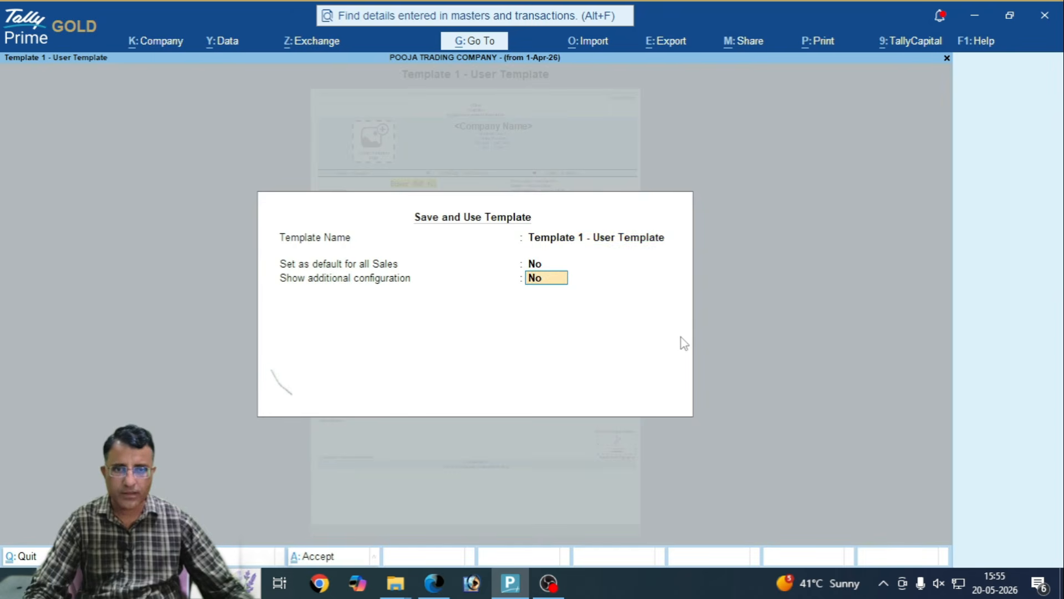
pyautogui.write('Y')
pyautogui.press('Return')
pyautogui.press('Return')
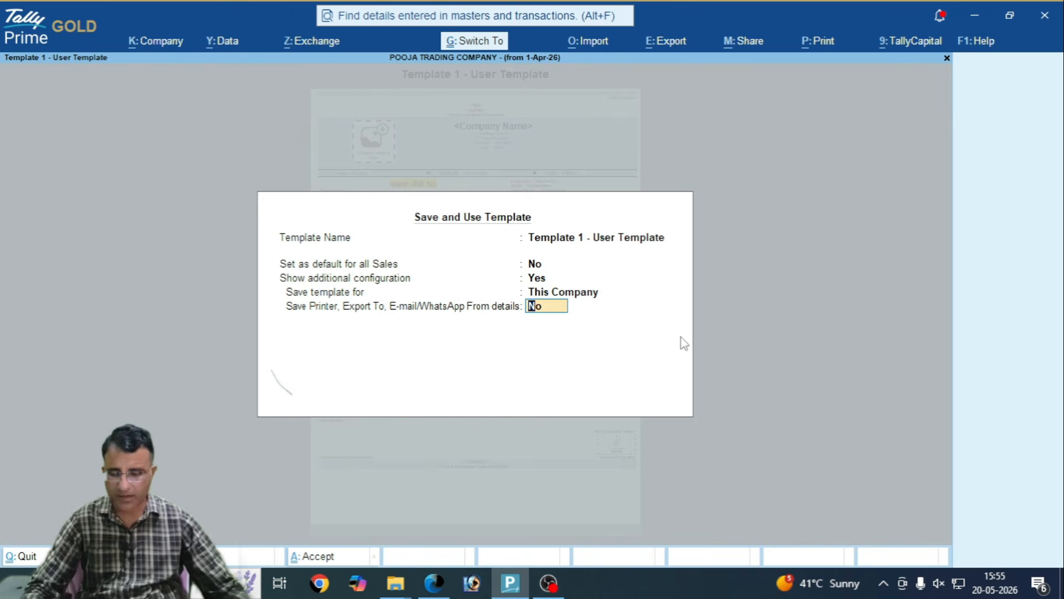
pyautogui.press('Return')
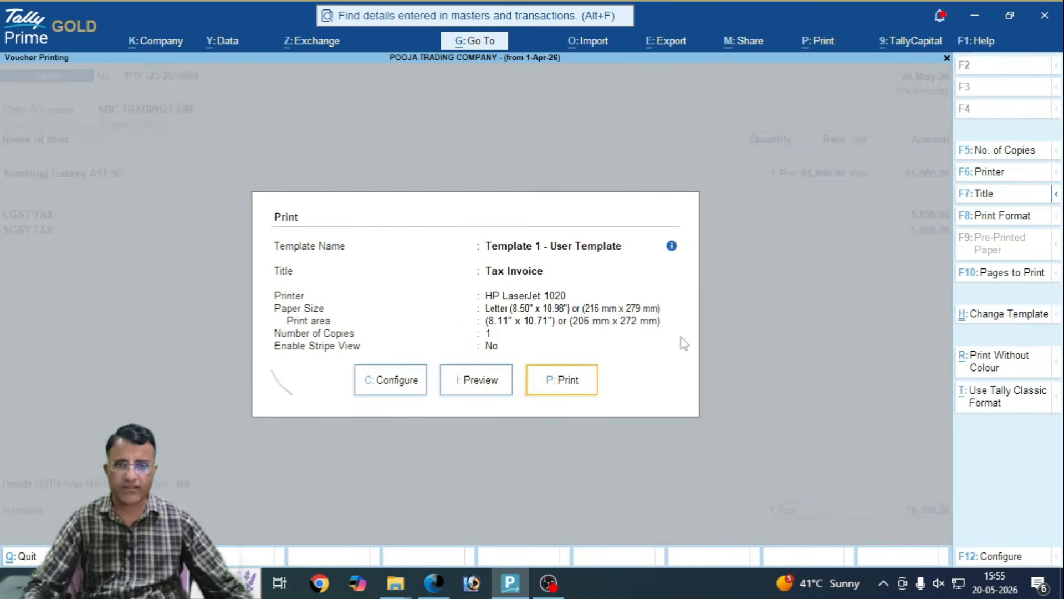
# Step: Preview the invoice and examine the restyled Buyer (Bill to) title enlarged
pyautogui.click(492, 387)
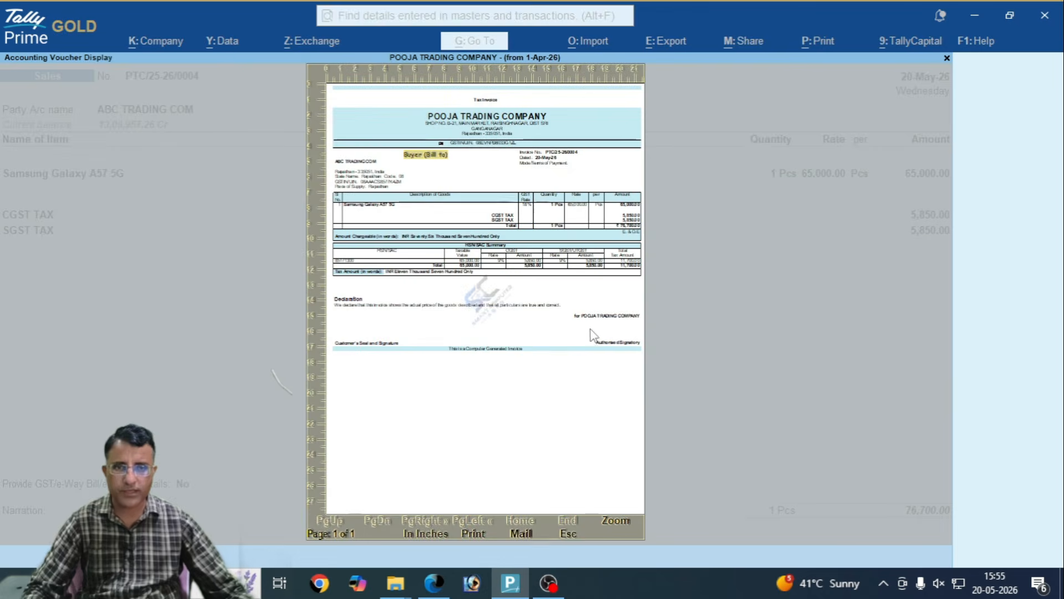
pyautogui.click(509, 311)
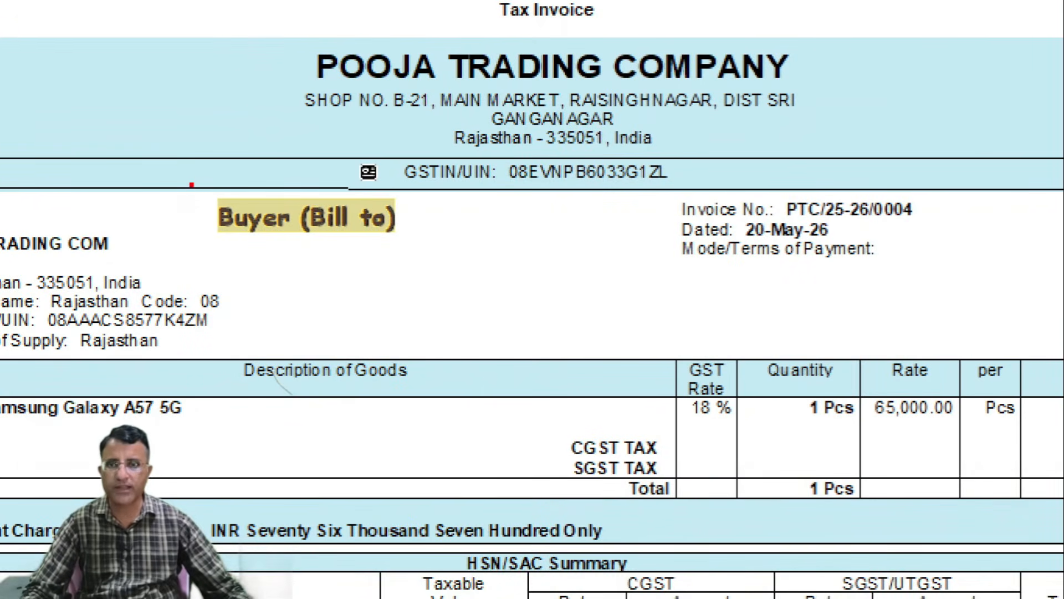
pyautogui.moveTo(191, 185)
pyautogui.mouseDown()
pyautogui.moveTo(409, 280)
pyautogui.moveTo(226, 162)
pyautogui.moveTo(204, 195)
pyautogui.mouseUp()
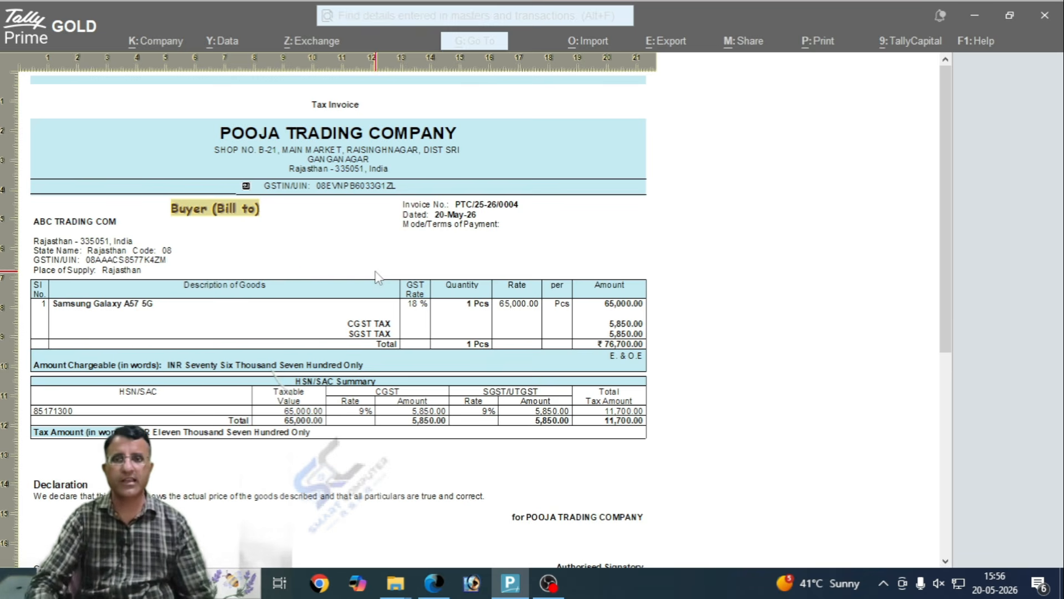
pyautogui.click(417, 161)
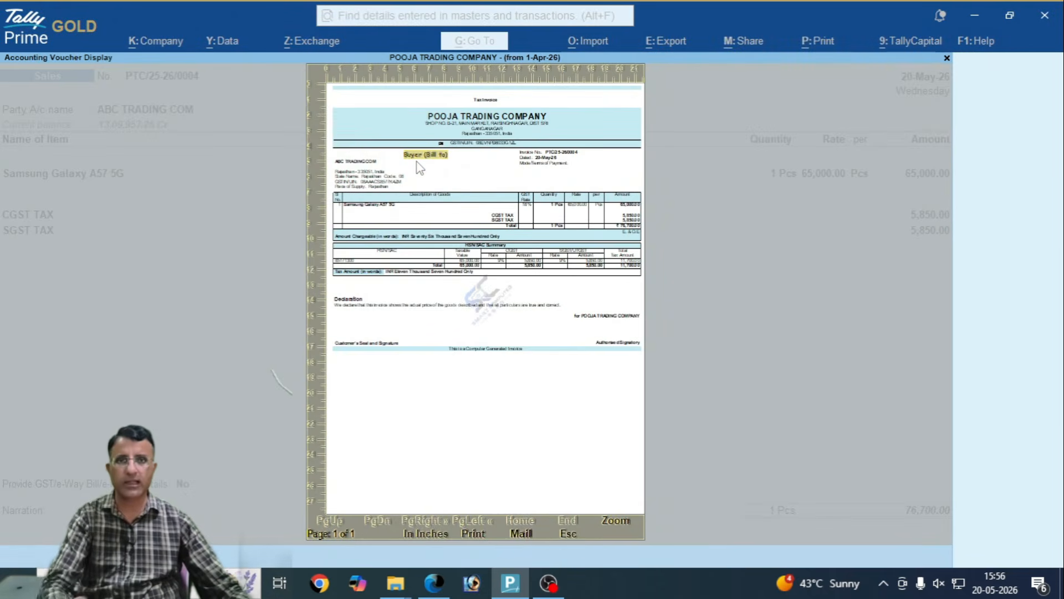